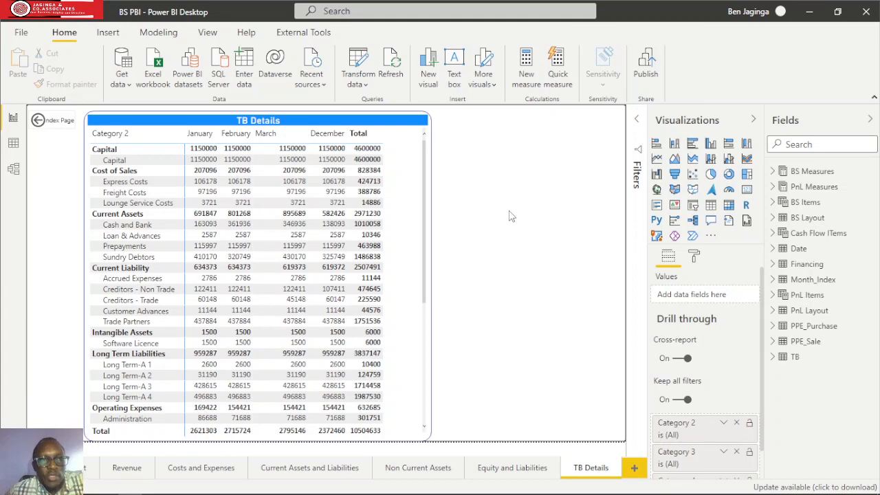
Step: Start a new calculated table in the report's data model
left_click(159, 34)
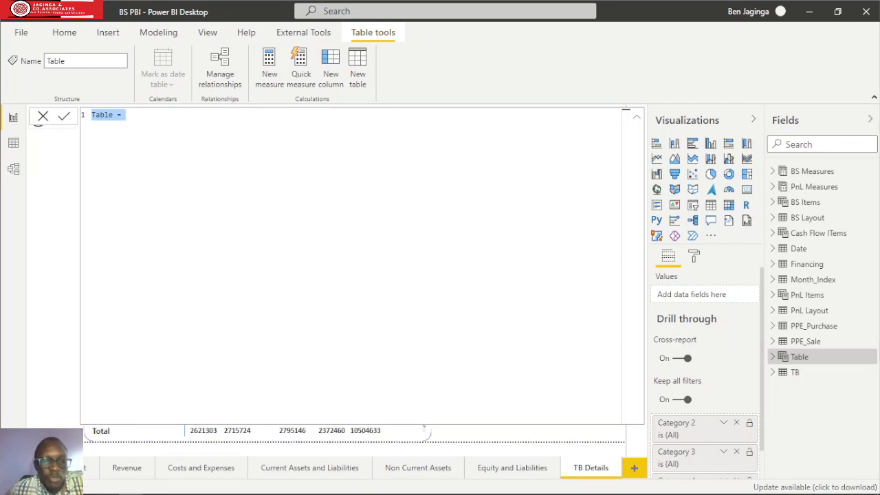
Step: Switch to the TrialBal workbook in Excel and stretch Company A's Branch 1 box slightly downward so its number shows
mouse_move(125, 491)
left_click(179, 485)
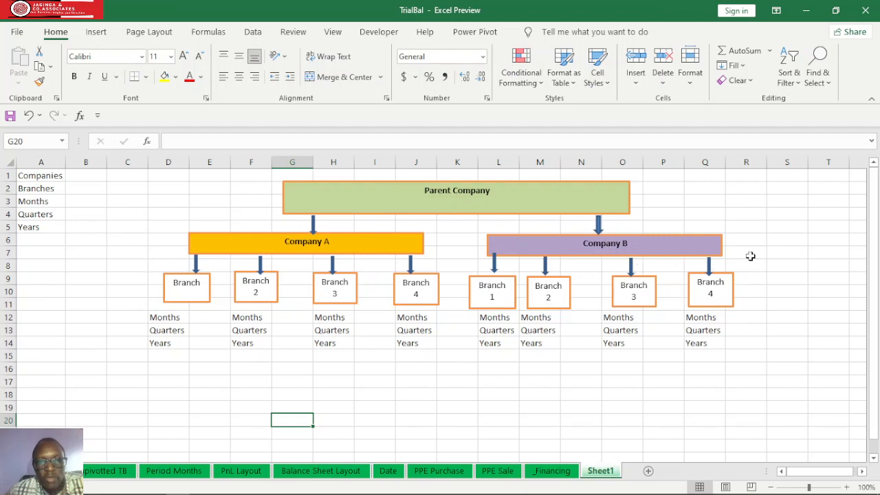
left_click(186, 301)
left_click_drag(187, 302, 187, 309)
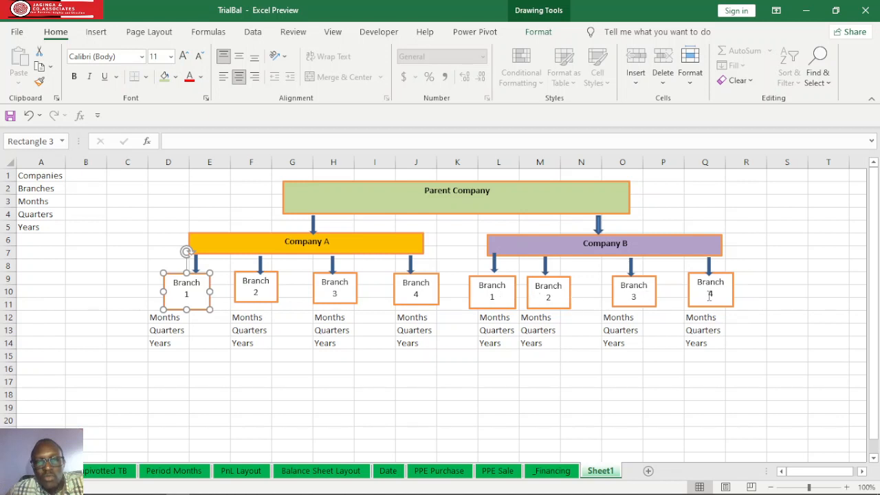
left_click(206, 369)
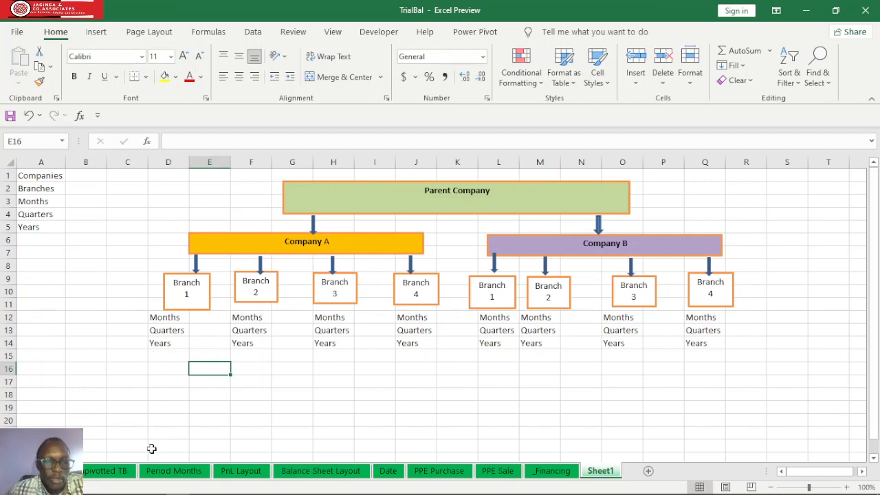
Step: Switch back to Power BI Desktop, abandoning the blank new table and opening the PnL Items table's formula
left_click(130, 486)
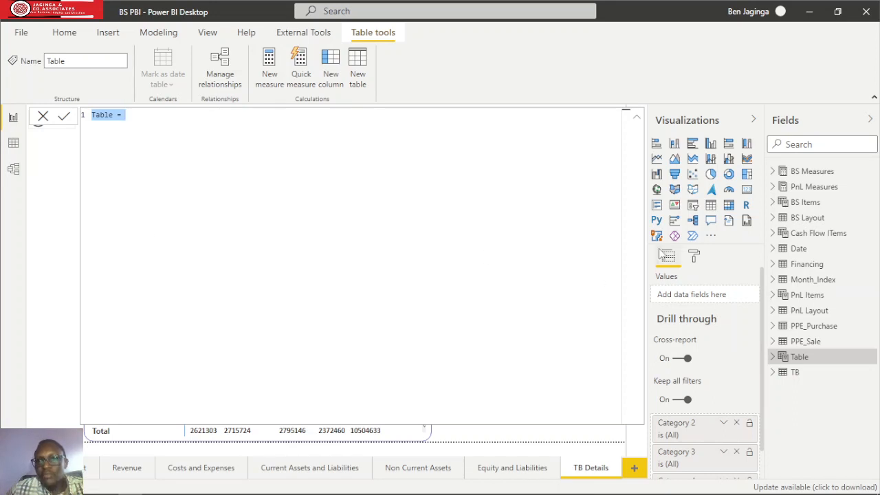
left_click(808, 300)
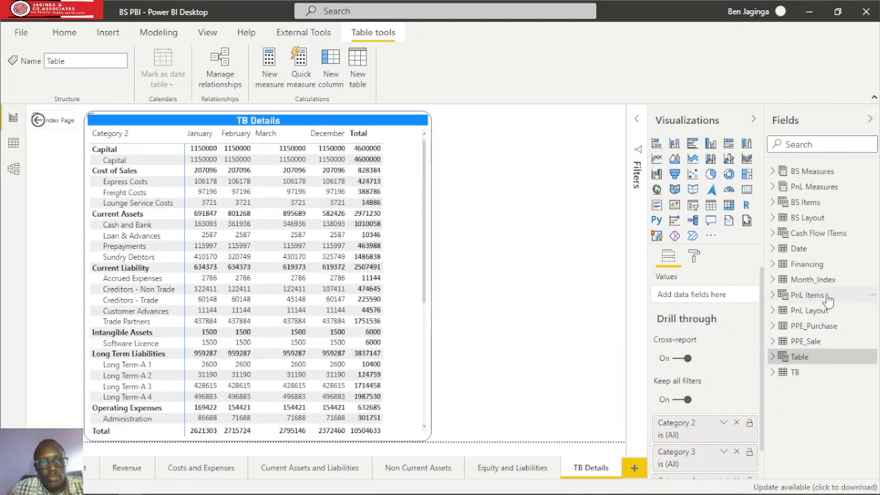
left_click(827, 299)
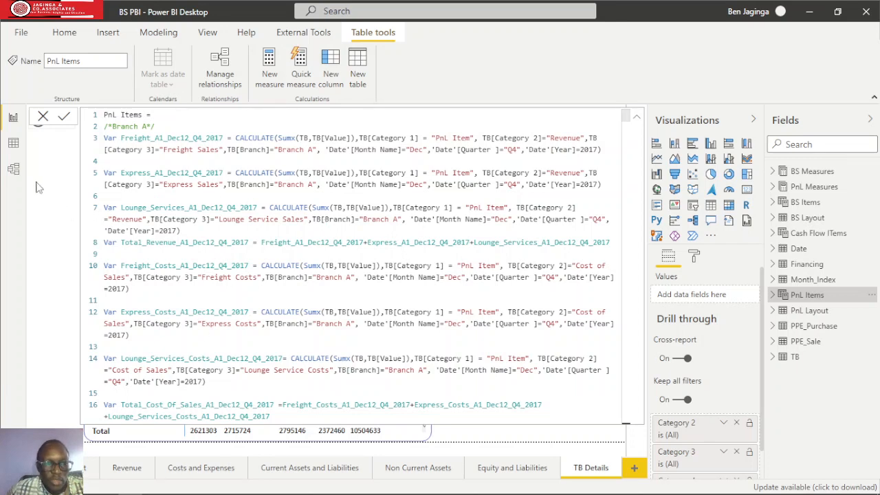
Step: Display the PnL Items table's rows in the data view, with the formula and the PnL Measures list collapsed
left_click(14, 142)
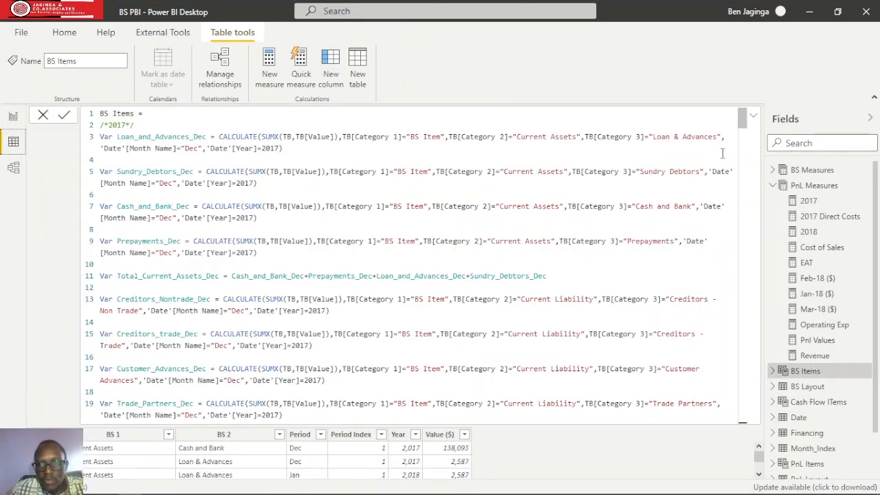
left_click(752, 118)
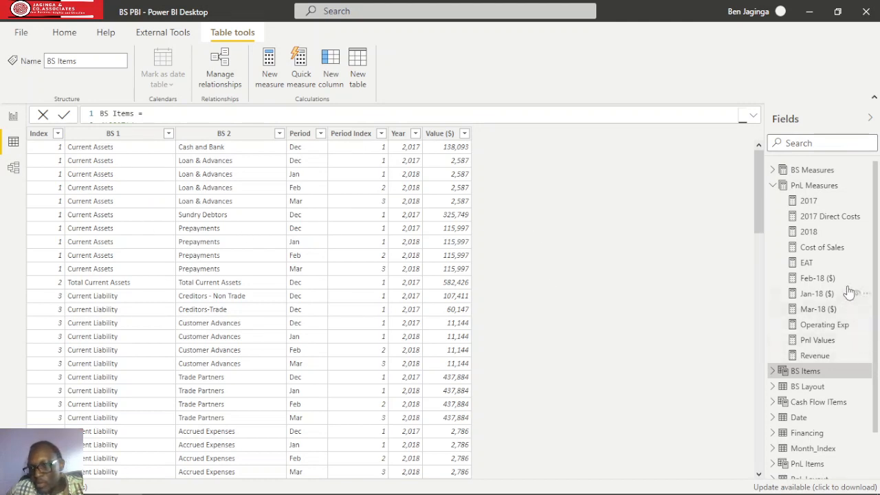
left_click(773, 185)
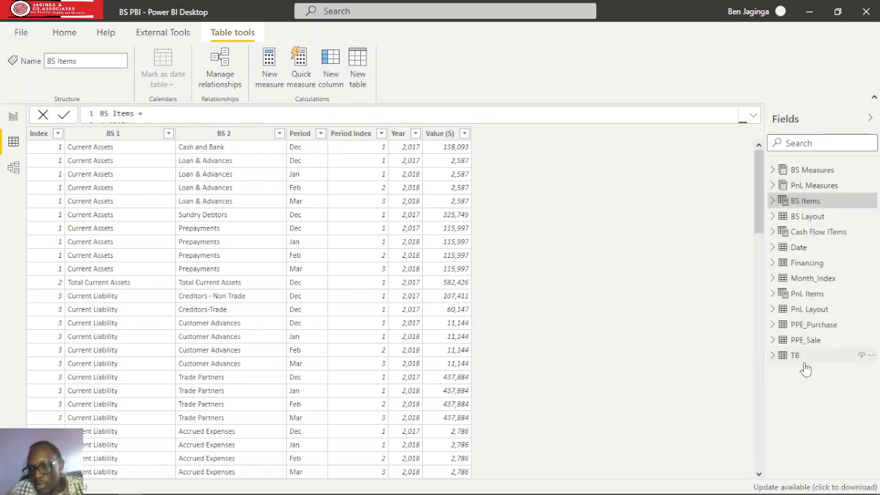
left_click(808, 295)
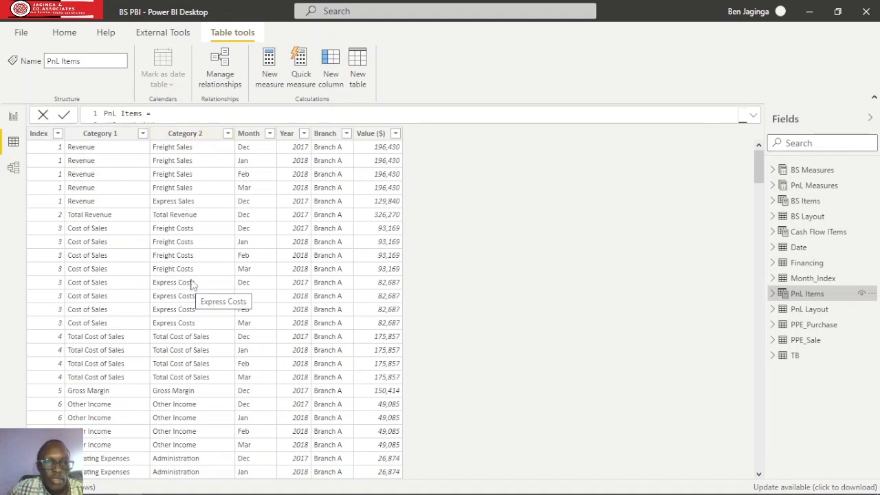
left_click(198, 136)
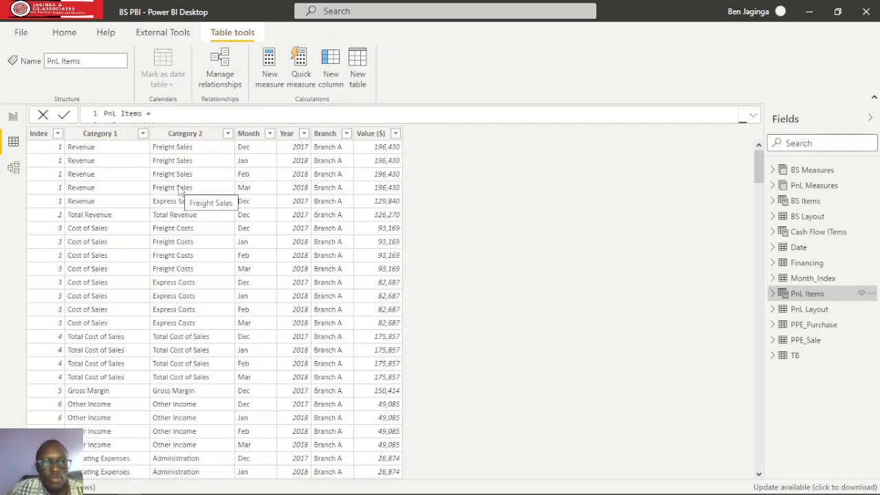
Step: Expand the PnL Items formula and examine Branch A's December 2017 variables for revenue, cost of sales and gross margin
left_click(754, 118)
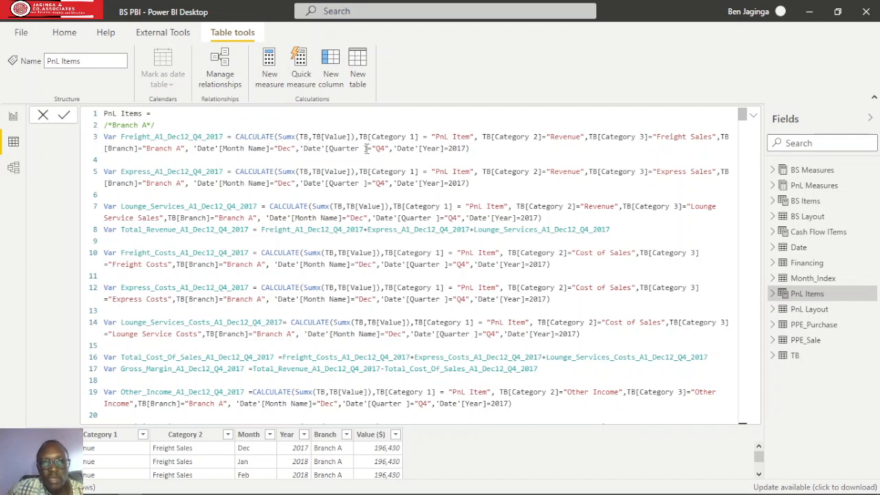
left_click(307, 136)
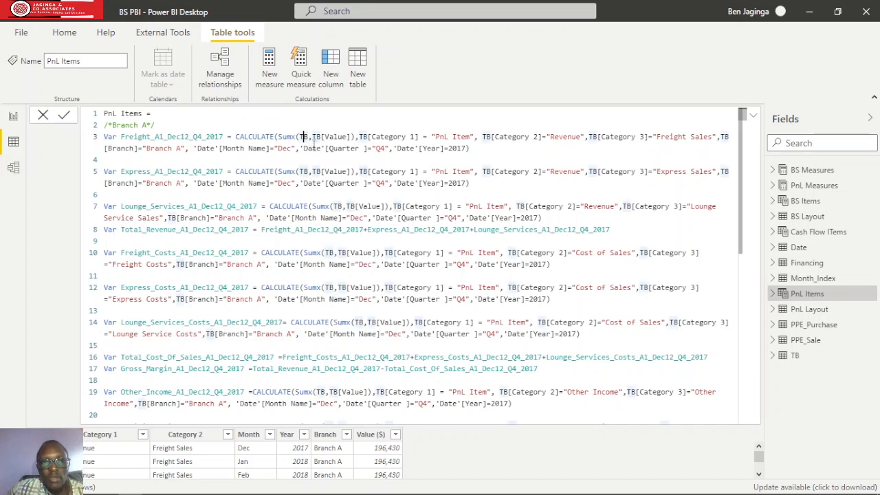
key("Right")
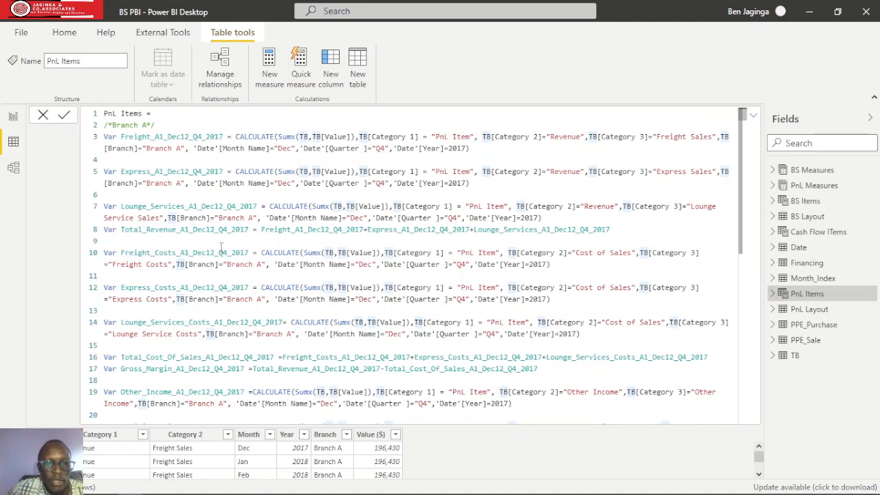
scroll(237, 206, "down", 1)
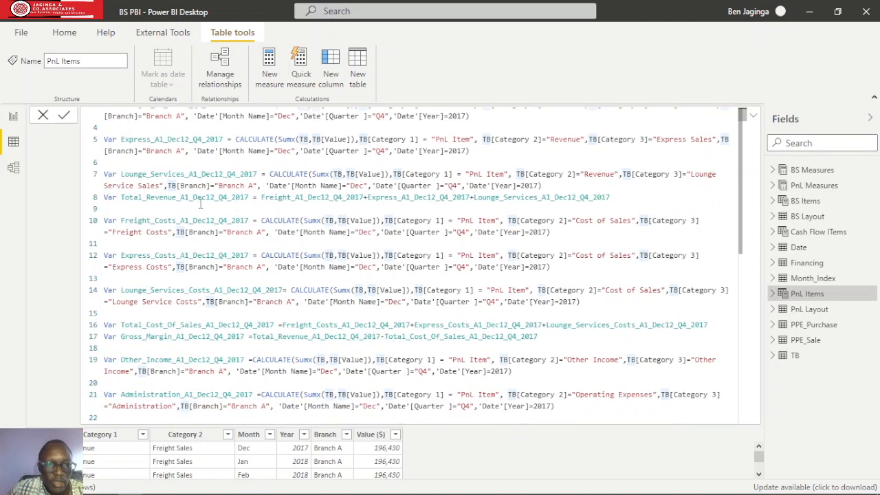
scroll(202, 206, "up", 1)
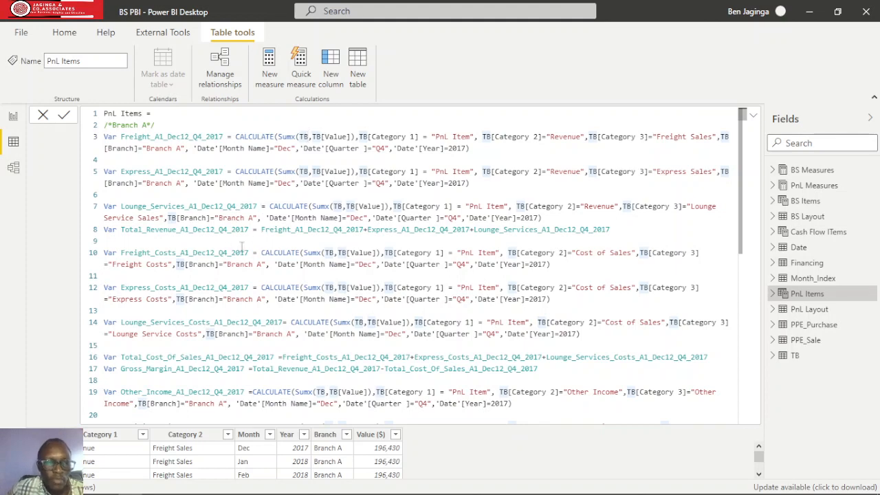
scroll(206, 241, "down", 1)
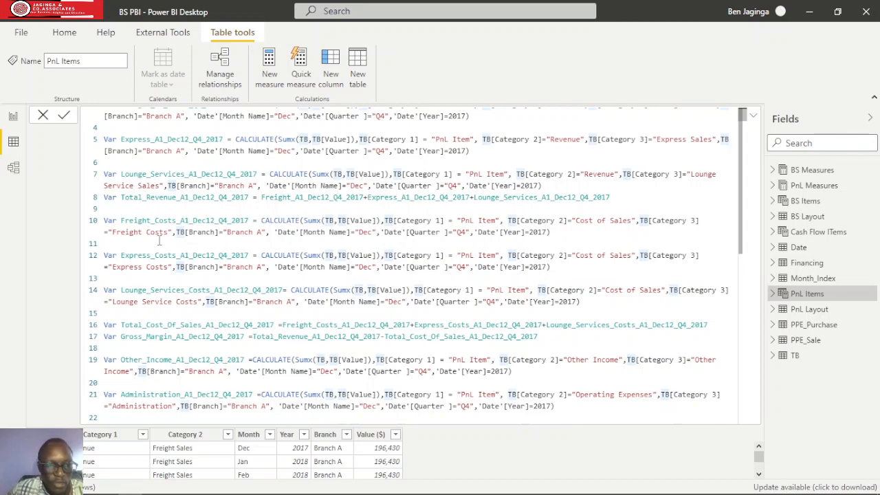
scroll(171, 220, "up", 1)
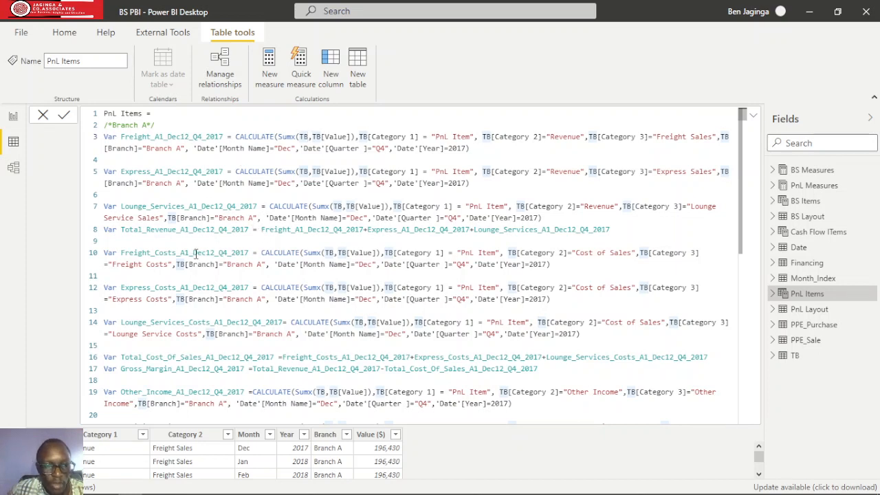
scroll(195, 254, "down", 1)
scroll(195, 254, "down", 1)
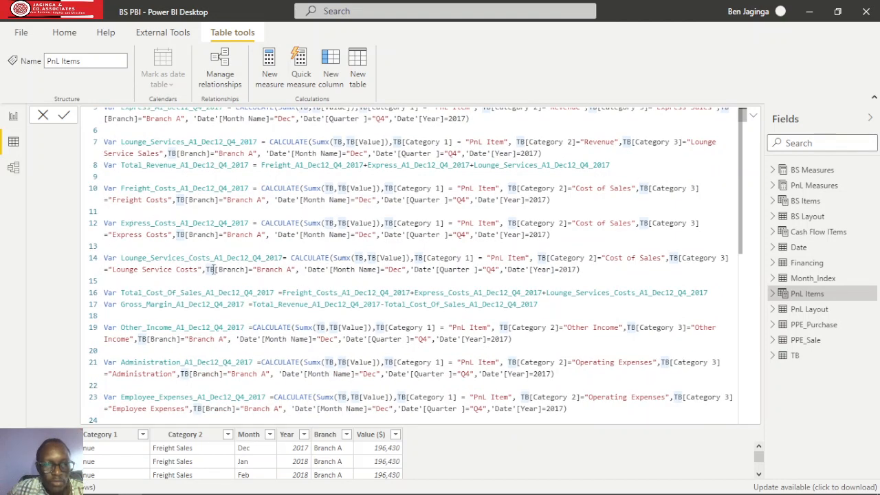
scroll(214, 270, "down", 1)
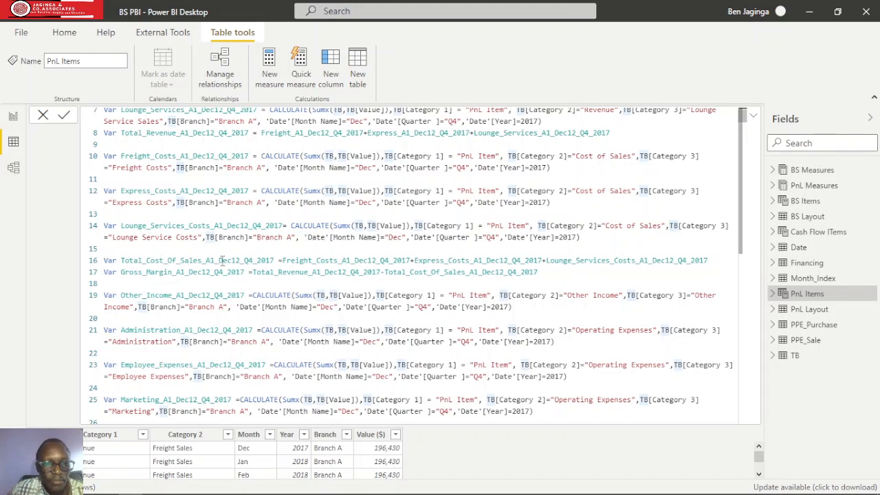
scroll(223, 261, "down", 1)
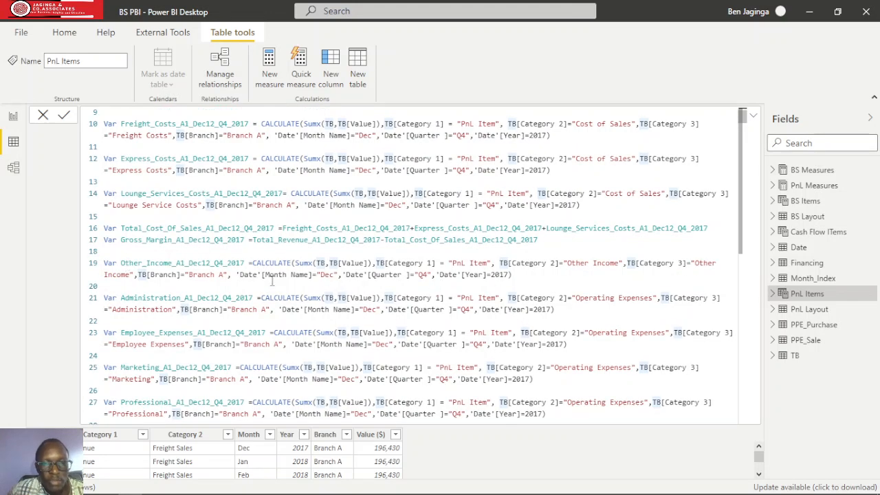
Step: Examine Branch A's other income and operating expense variables in the PnL Items formula, down to total operating expenses and EBDIT
scroll(270, 264, "down", 1)
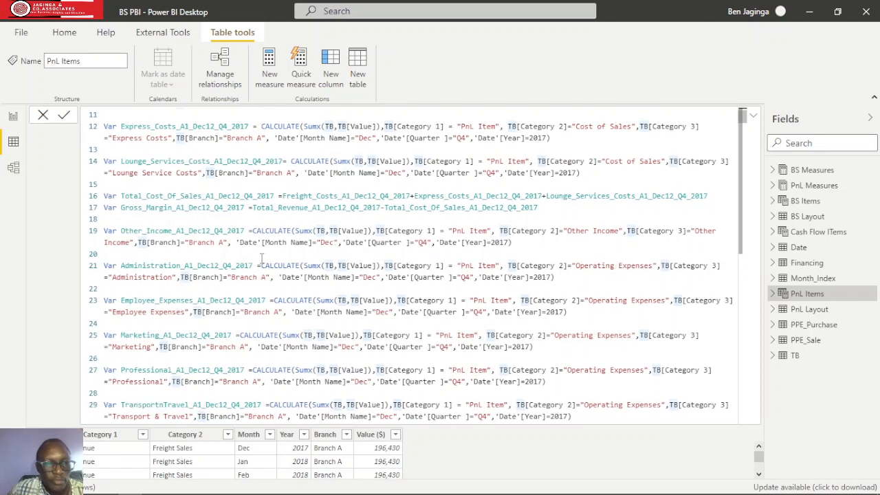
scroll(261, 258, "down", 1)
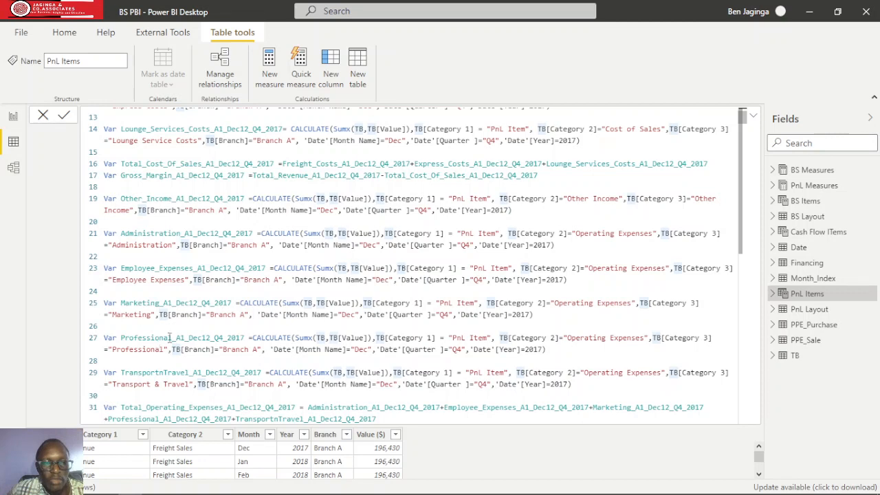
scroll(170, 336, "down", 1)
scroll(187, 323, "down", 1)
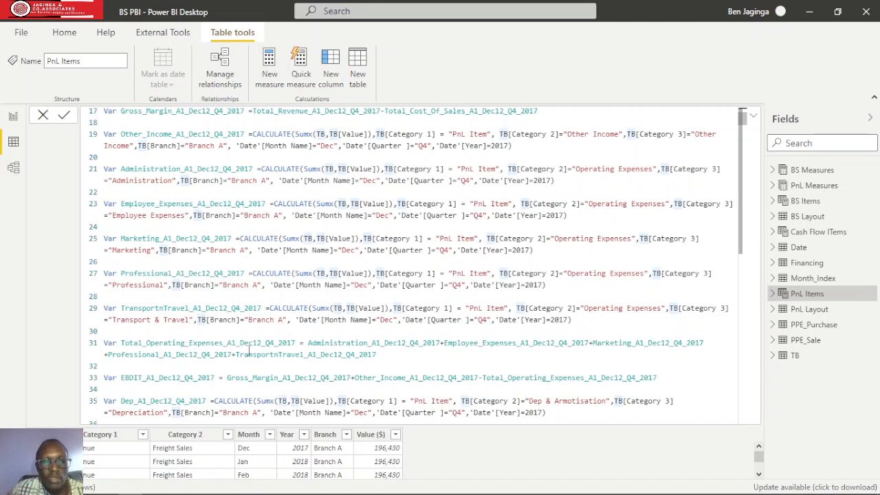
scroll(270, 323, "down", 3)
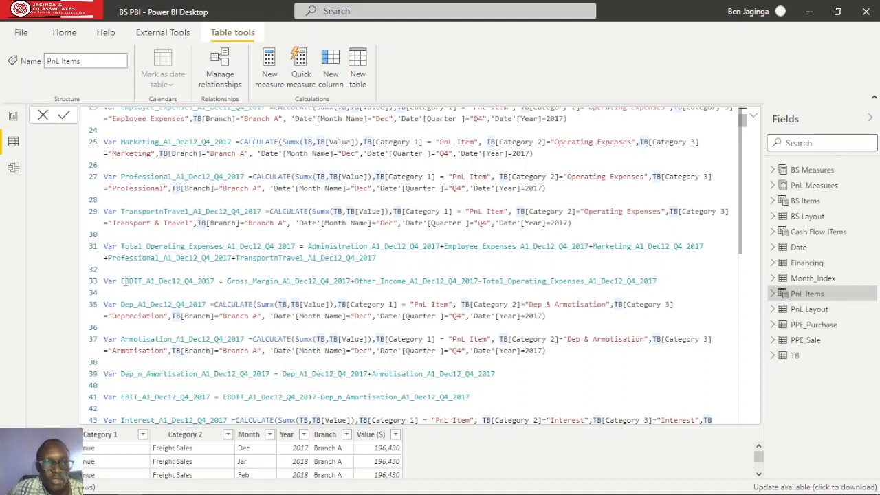
scroll(182, 235, "up", 2)
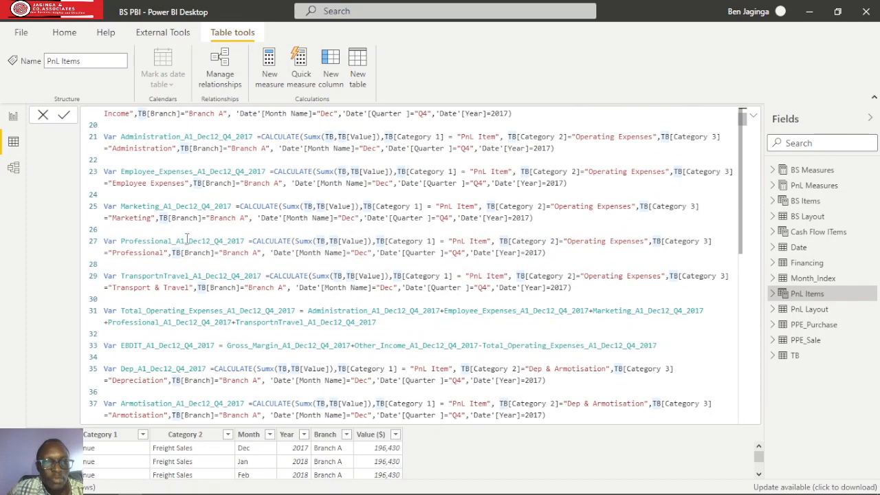
scroll(186, 237, "up", 2)
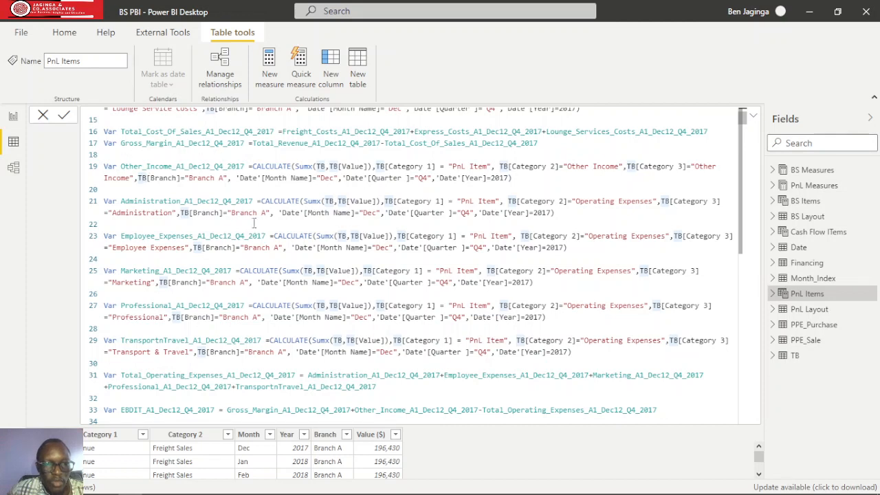
scroll(172, 286, "down", 1)
scroll(172, 285, "down", 1)
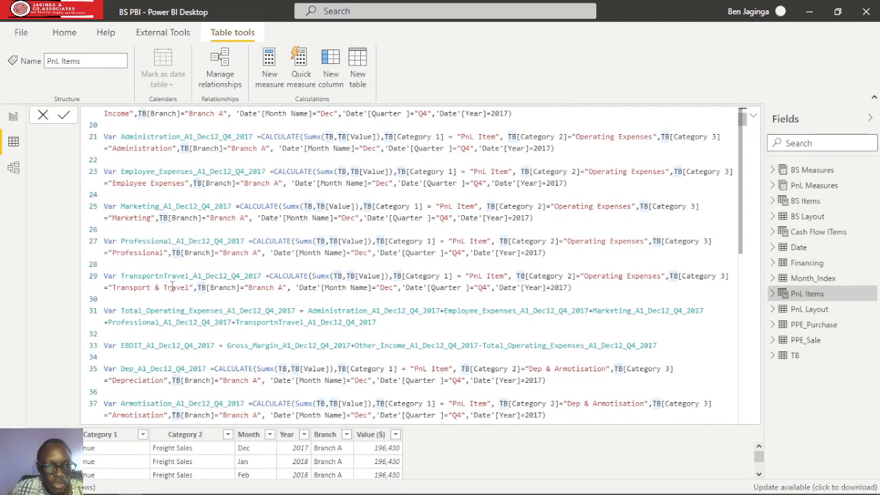
scroll(172, 286, "down", 1)
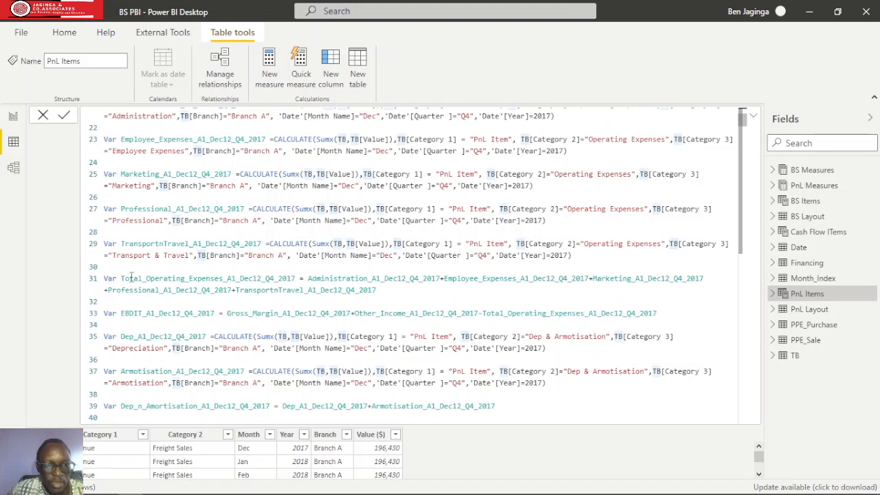
scroll(150, 278, "down", 1)
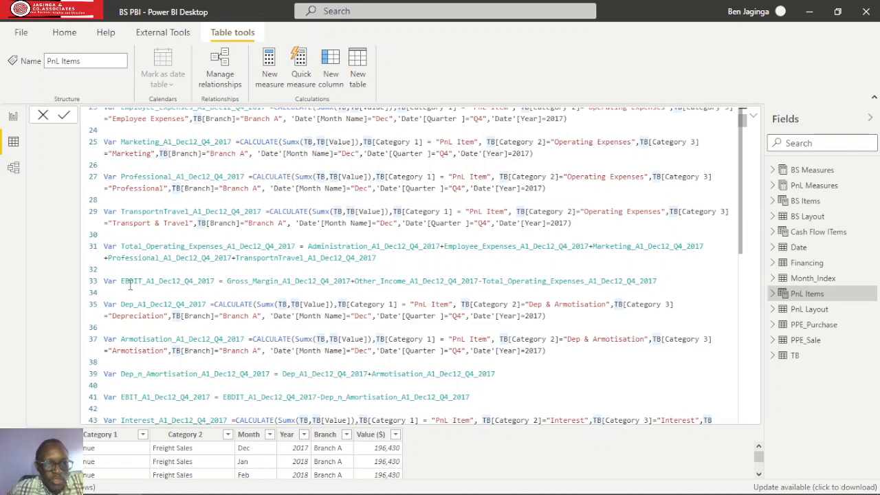
Step: Examine Branch A's December 2017 variables for depreciation, amortisation, EBIT, interest, EBT, tax and EAT in the PnL Items formula
scroll(234, 274, "down", 1)
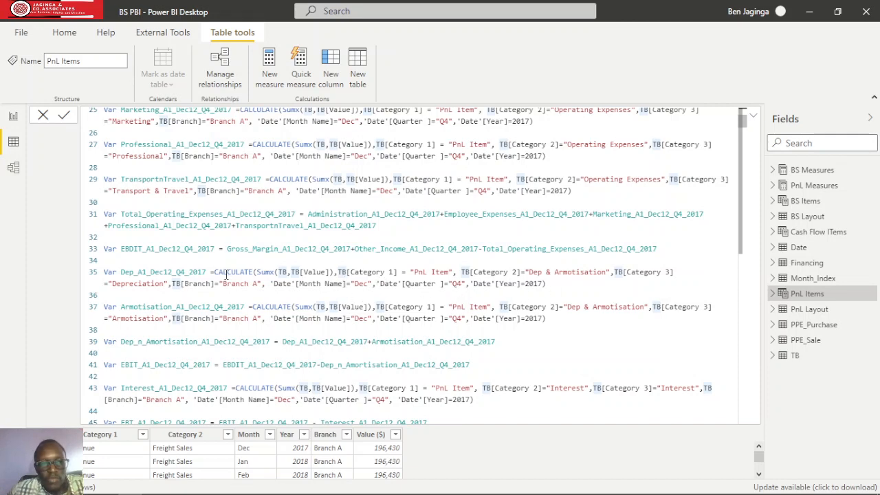
scroll(226, 273, "down", 2)
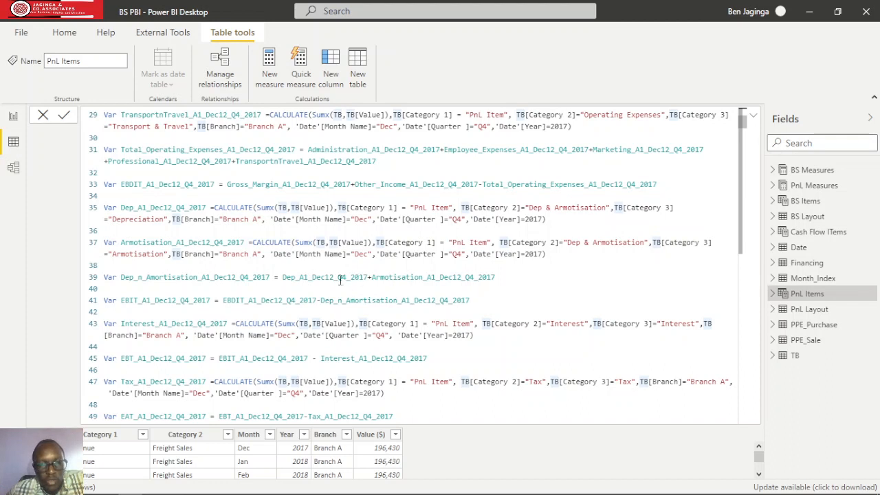
scroll(257, 260, "down", 3)
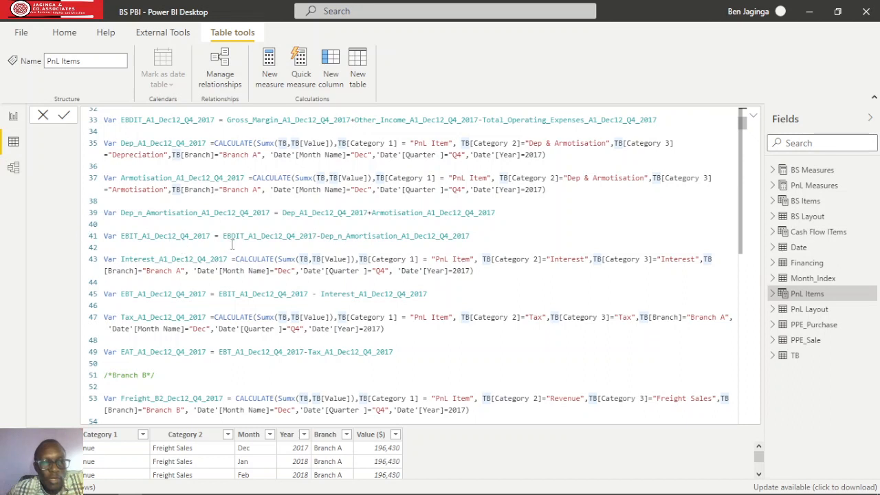
scroll(215, 223, "down", 1)
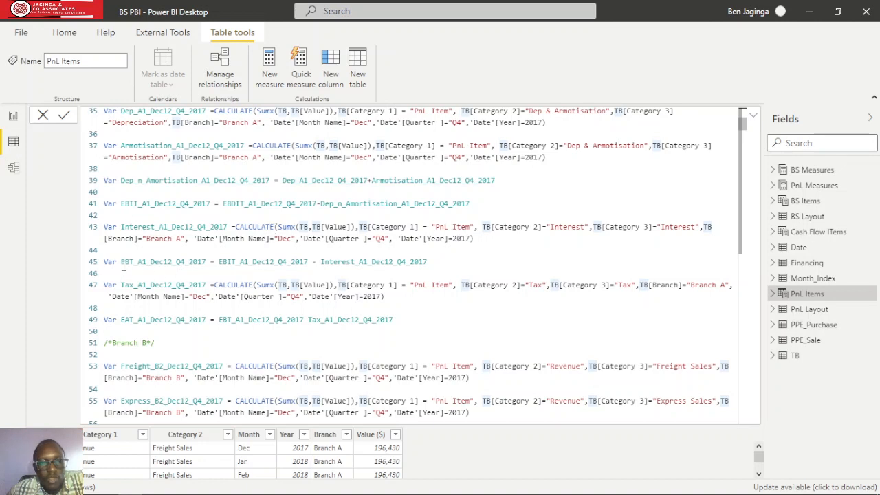
scroll(165, 268, "down", 1)
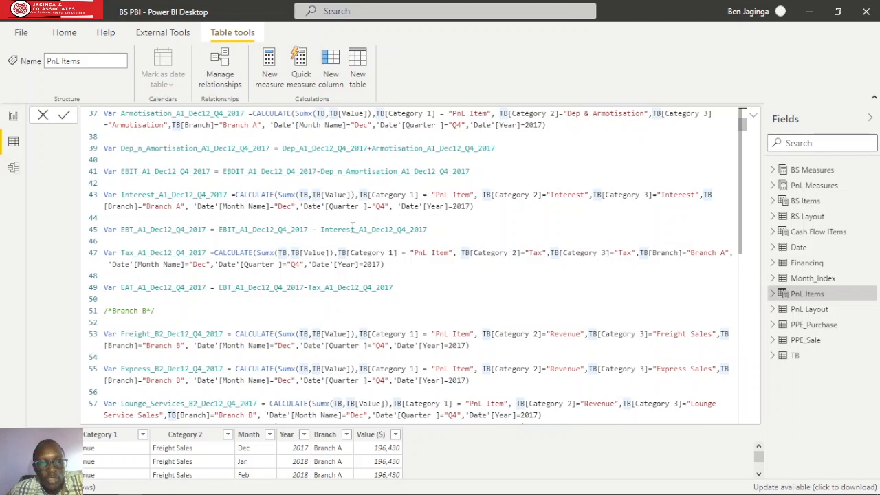
scroll(353, 227, "down", 1)
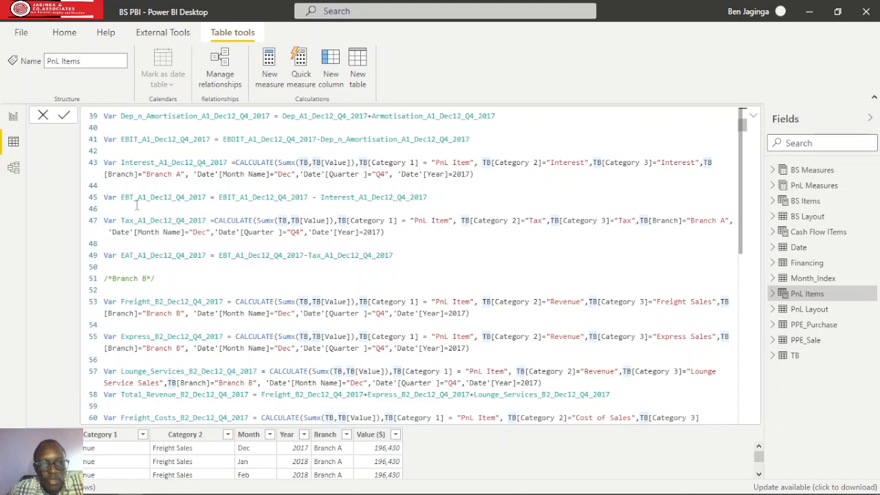
scroll(206, 219, "down", 1)
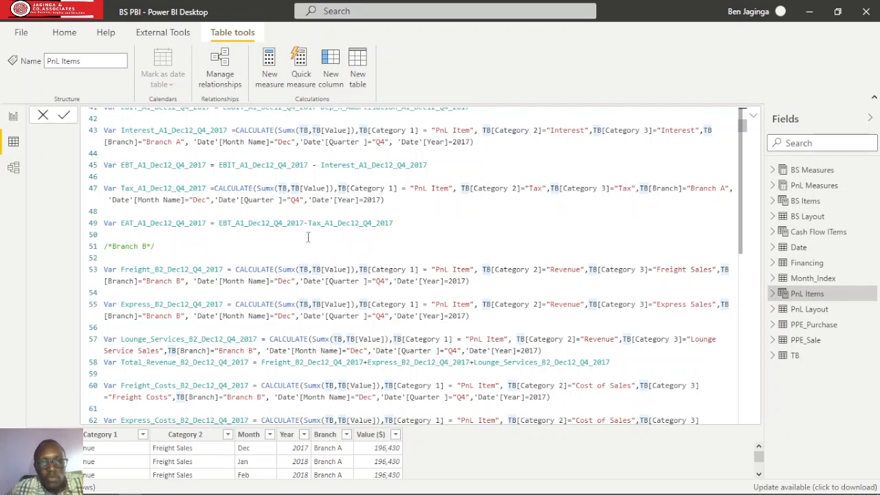
scroll(230, 218, "down", 1)
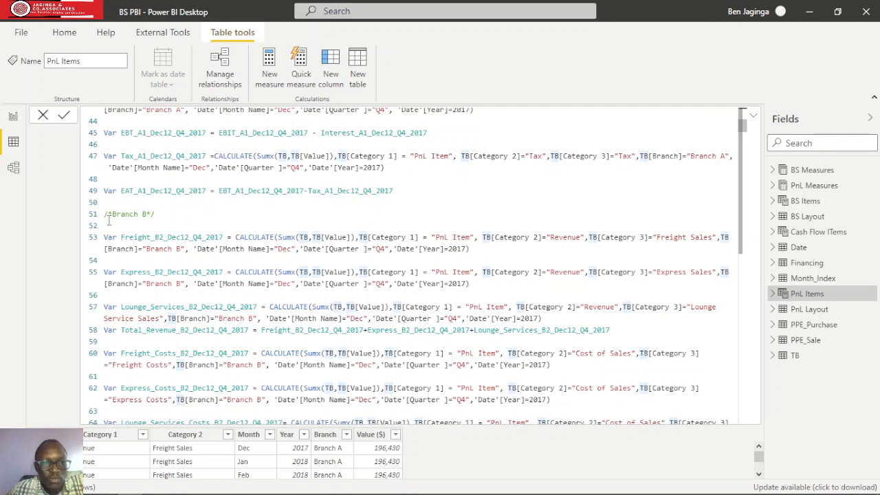
Step: Review the December 2017 variable blocks for Branch B, Branch C and Branch D in the PnL Items formula
scroll(247, 244, "down", 3)
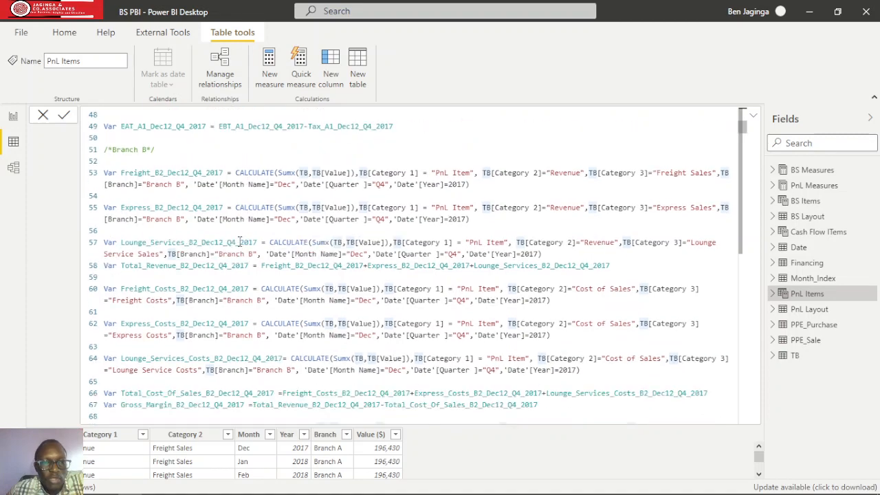
scroll(170, 217, "down", 9)
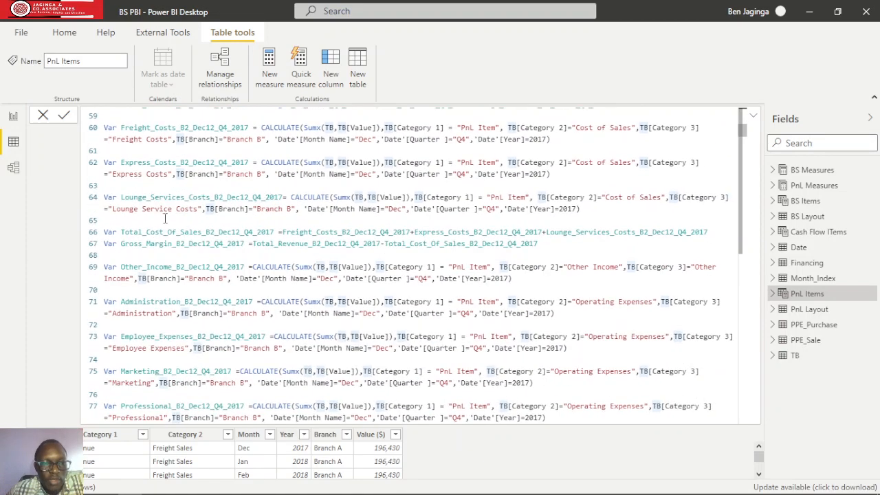
scroll(170, 217, "down", 7)
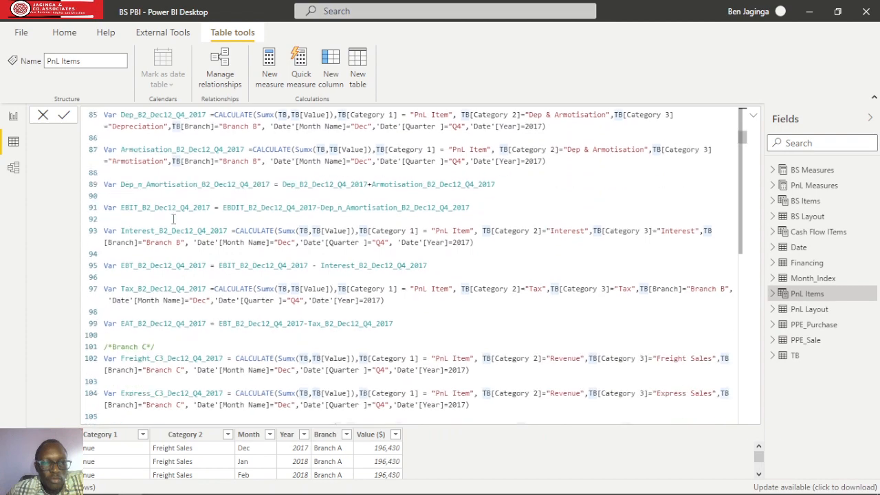
scroll(200, 270, "down", 7)
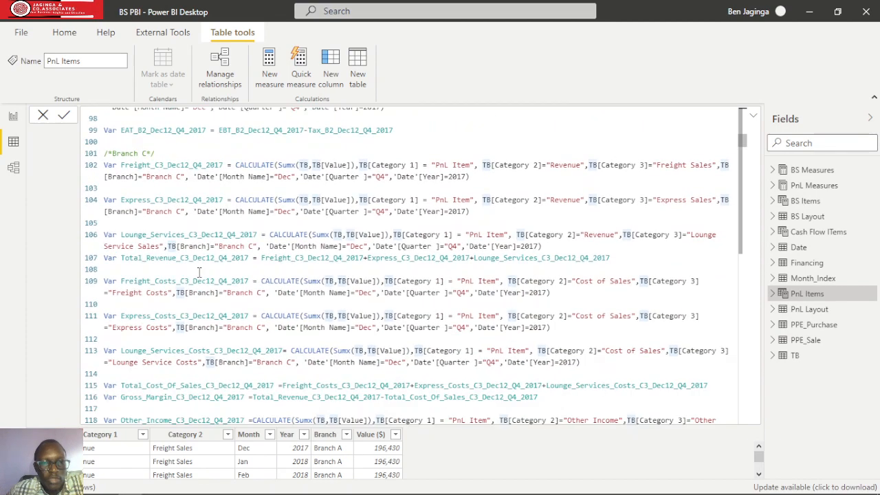
scroll(200, 269, "down", 12)
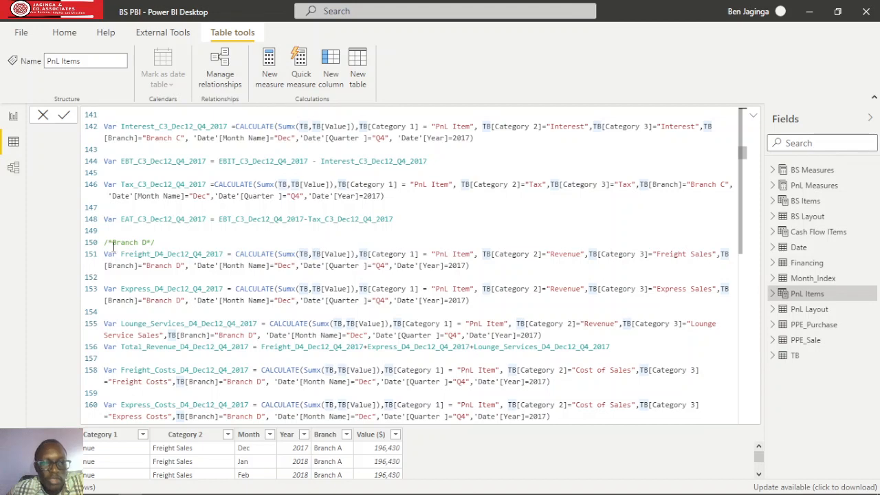
scroll(180, 247, "down", 3)
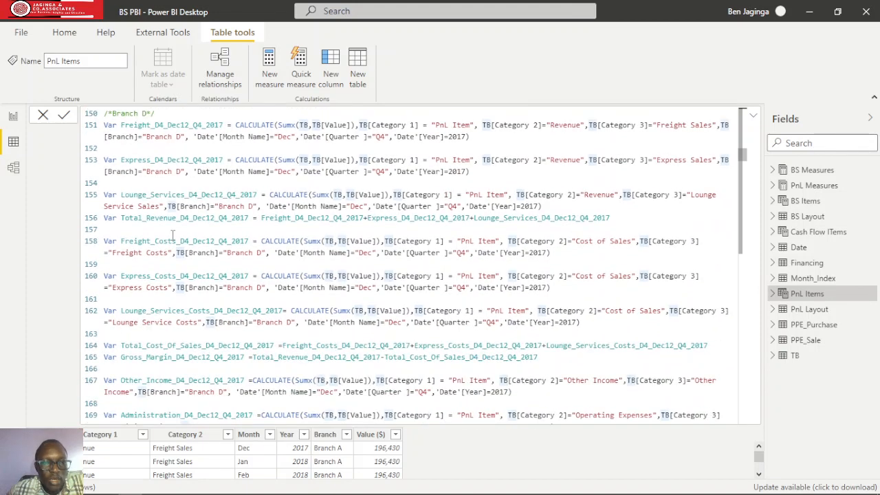
scroll(173, 234, "up", 2)
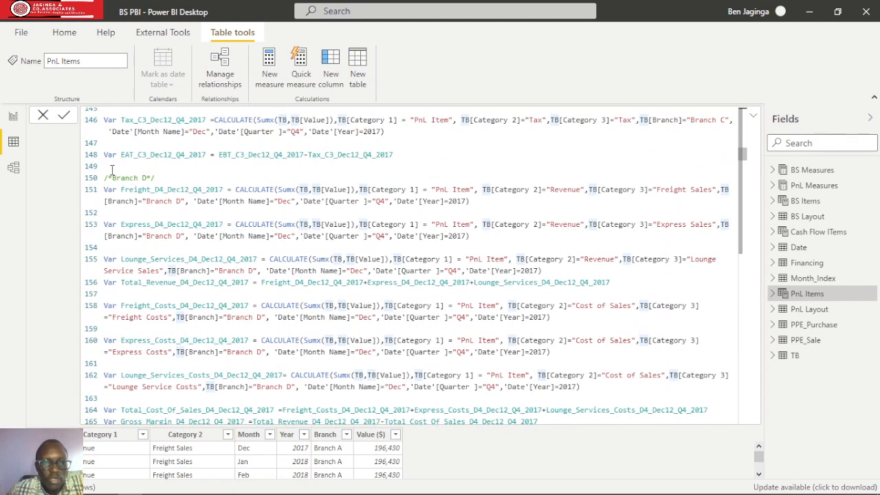
scroll(198, 210, "down", 10)
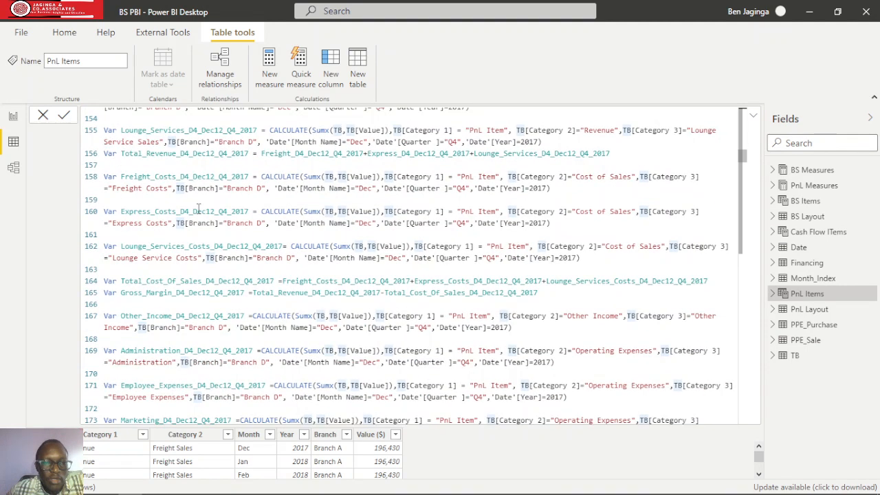
scroll(198, 210, "down", 3)
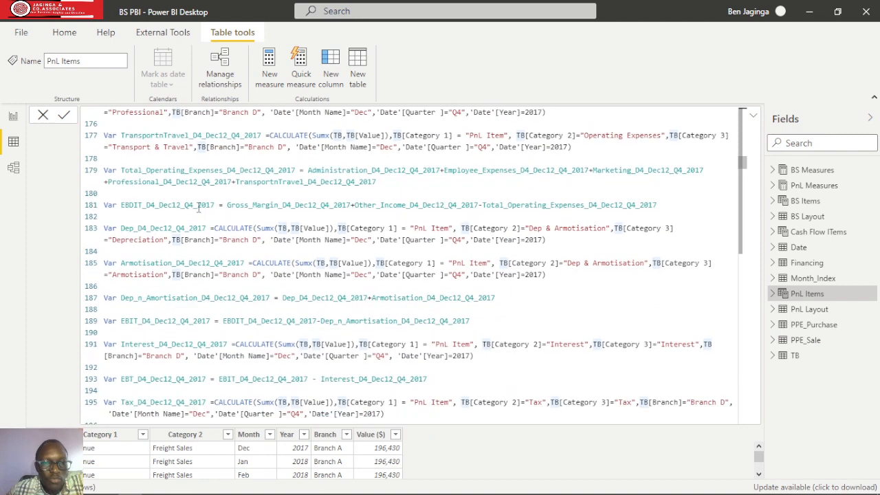
Step: Examine the Jan 2018 section of the PnL Items formula, checking the Q1 variables for Branches A through D
scroll(198, 209, "down", 5)
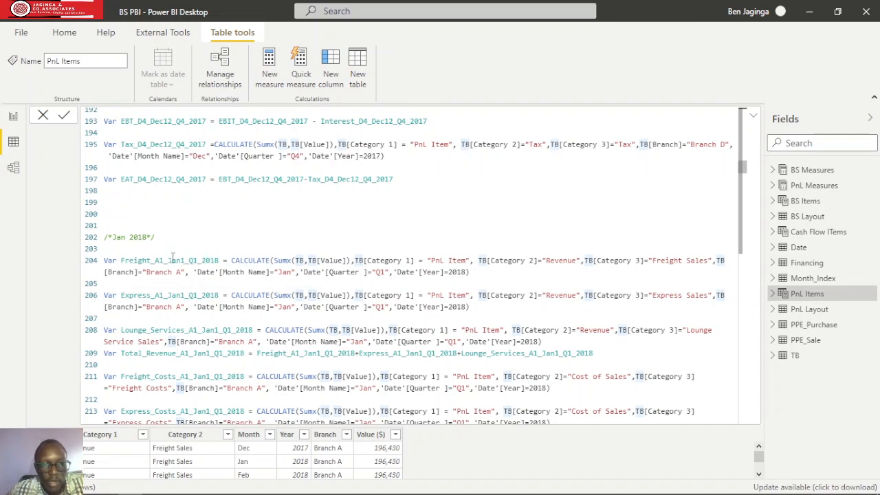
scroll(171, 256, "down", 1)
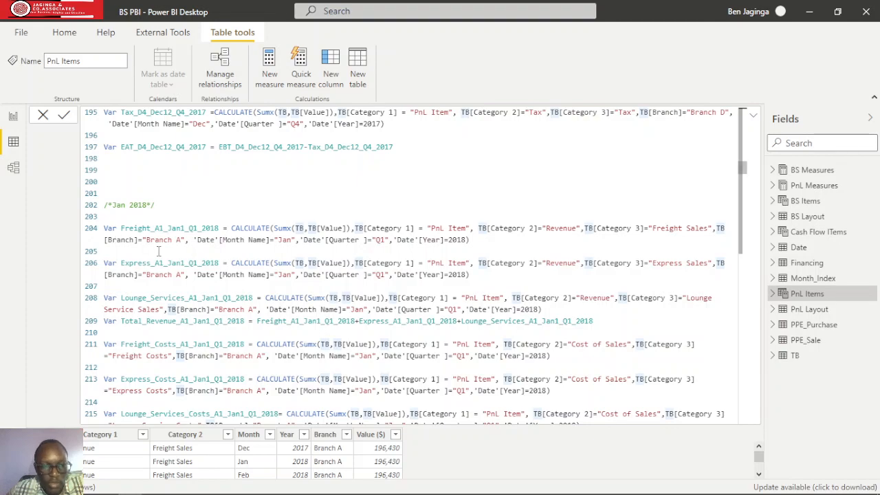
scroll(158, 251, "down", 3)
scroll(161, 249, "down", 20)
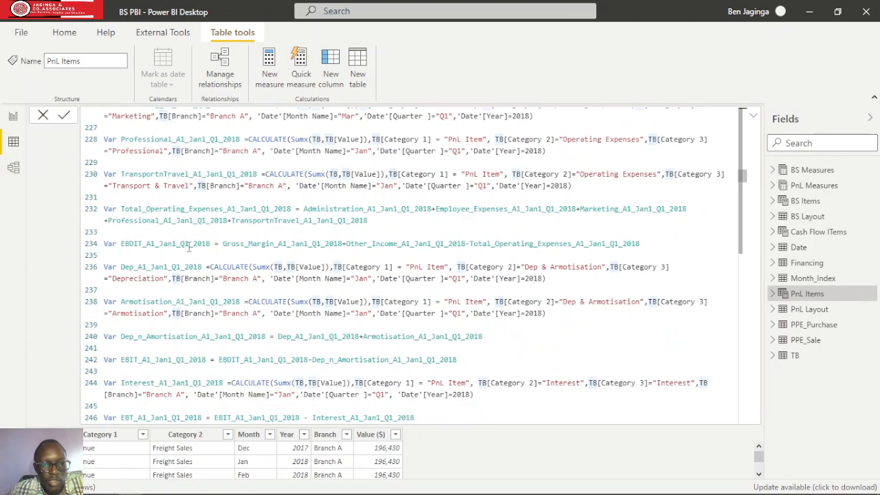
scroll(187, 246, "down", 1)
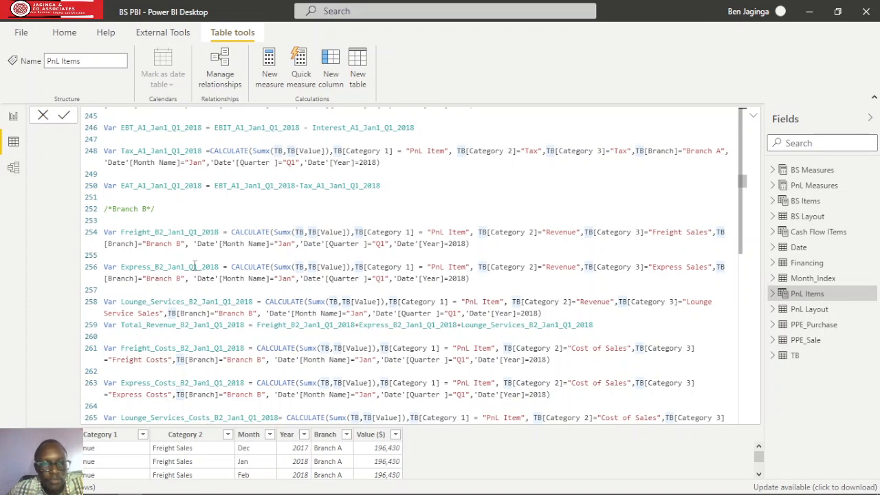
scroll(195, 266, "down", 15)
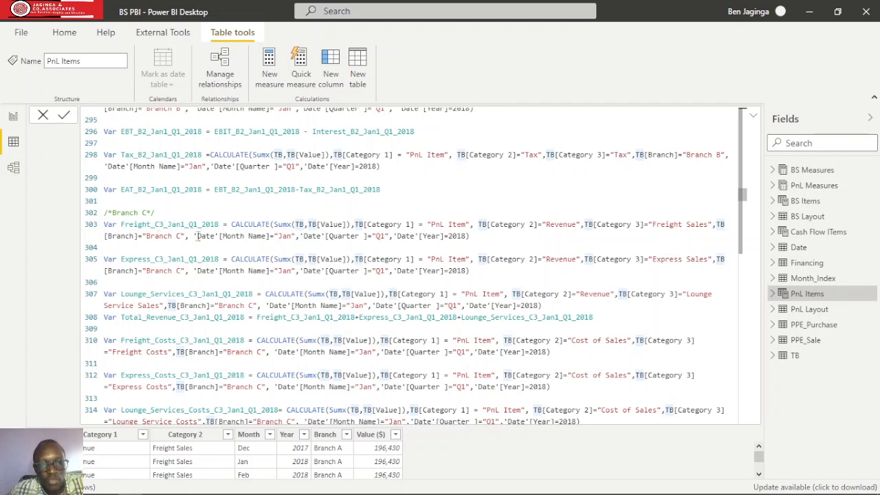
scroll(183, 244, "down", 10)
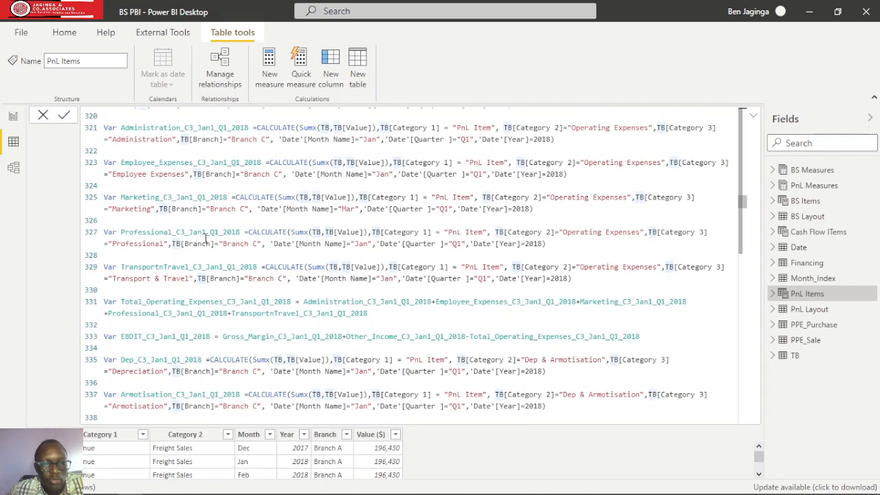
scroll(205, 237, "down", 10)
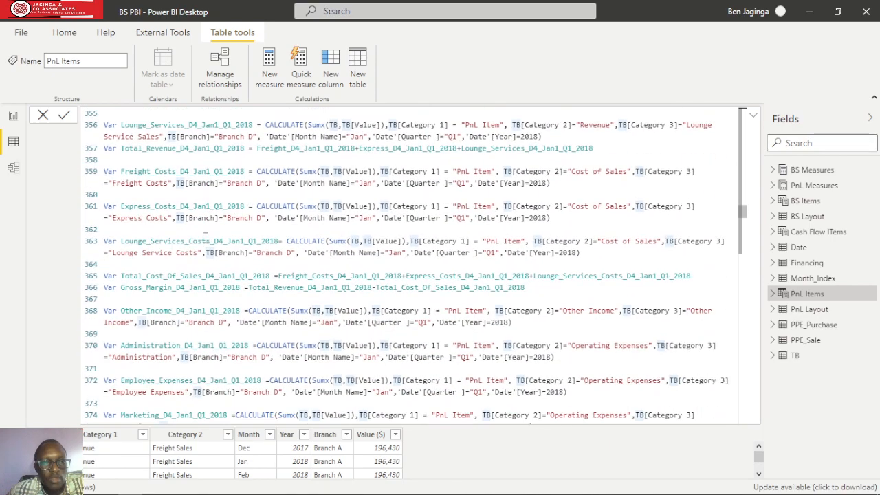
scroll(206, 237, "down", 10)
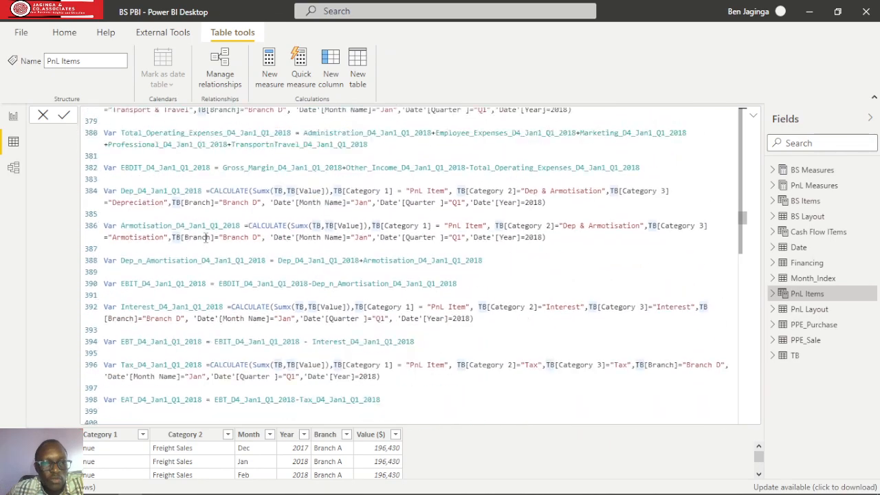
Step: Examine the Feb 2018 section's variables for Branches A through D, down to the start of the Mar-18 section
scroll(205, 237, "down", 3)
scroll(152, 248, "up", 3)
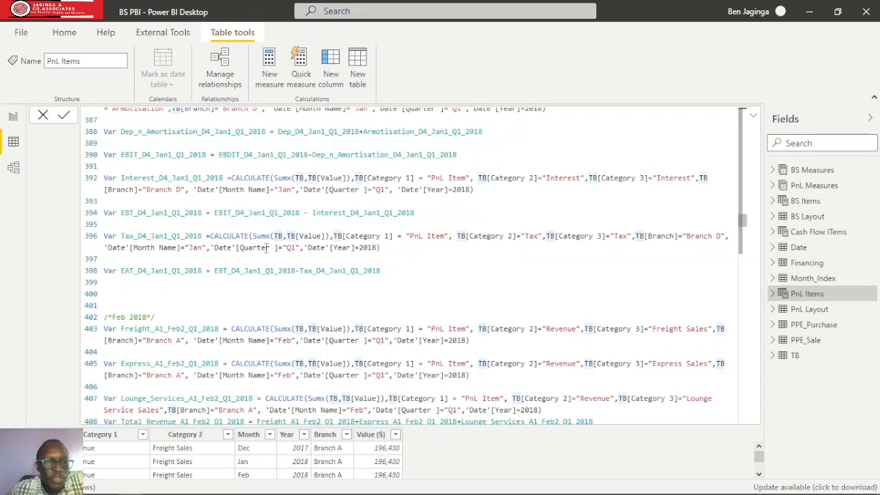
scroll(245, 230, "down", 3)
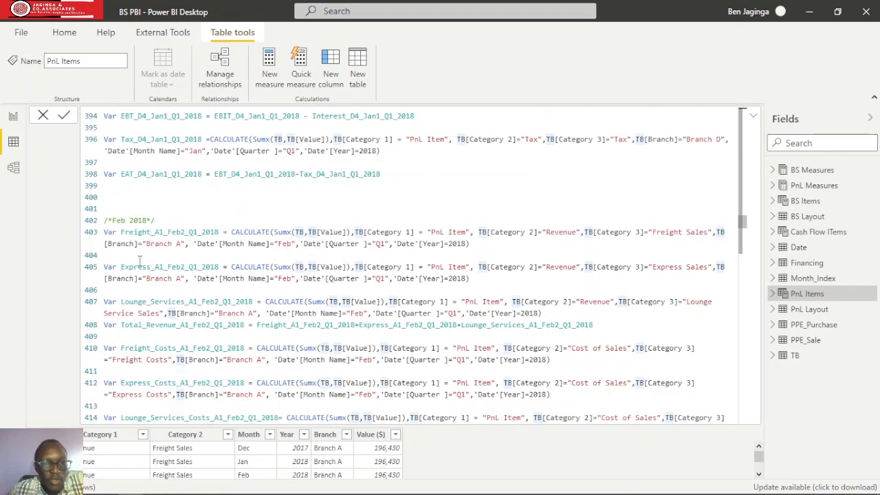
scroll(189, 248, "down", 2)
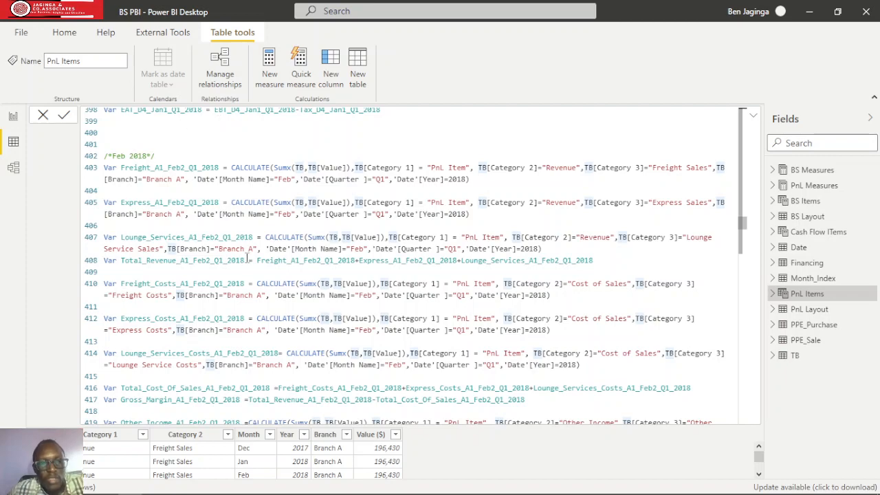
scroll(200, 221, "down", 4)
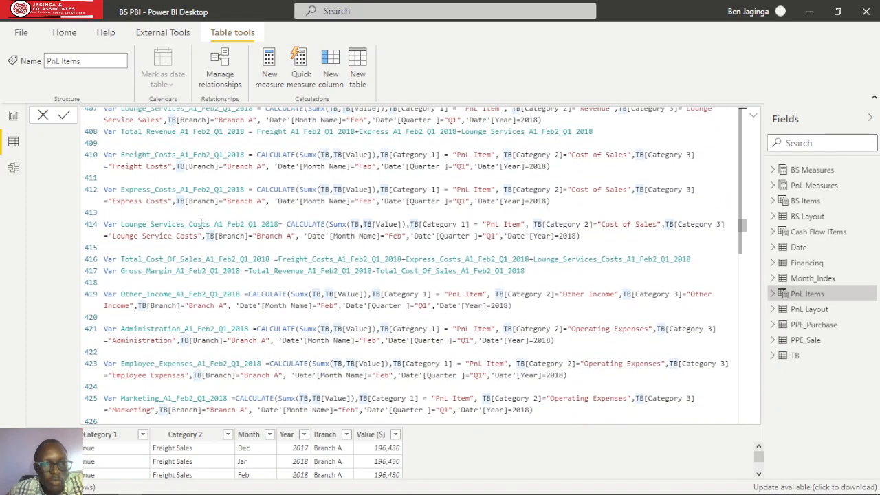
scroll(200, 221, "down", 15)
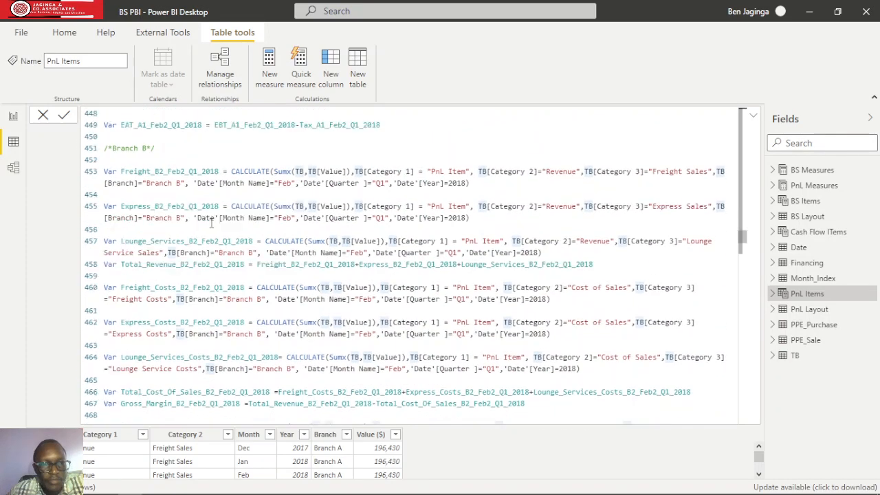
scroll(210, 221, "up", 1)
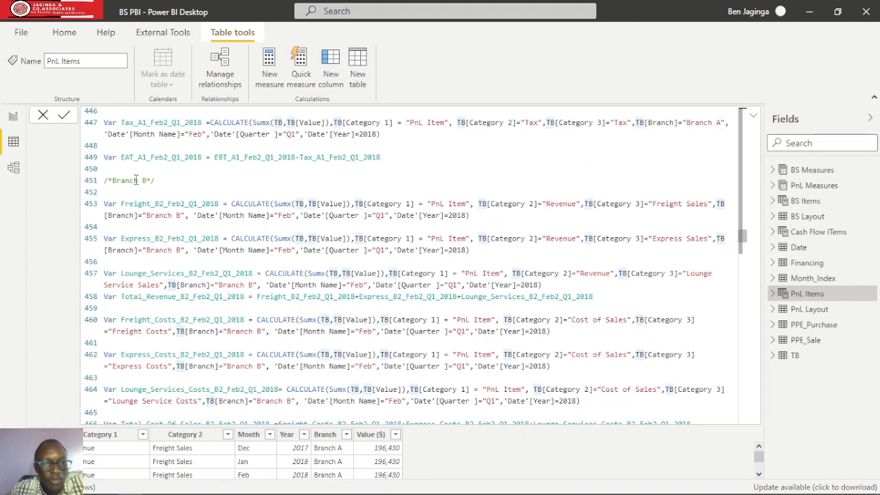
scroll(171, 221, "down", 5)
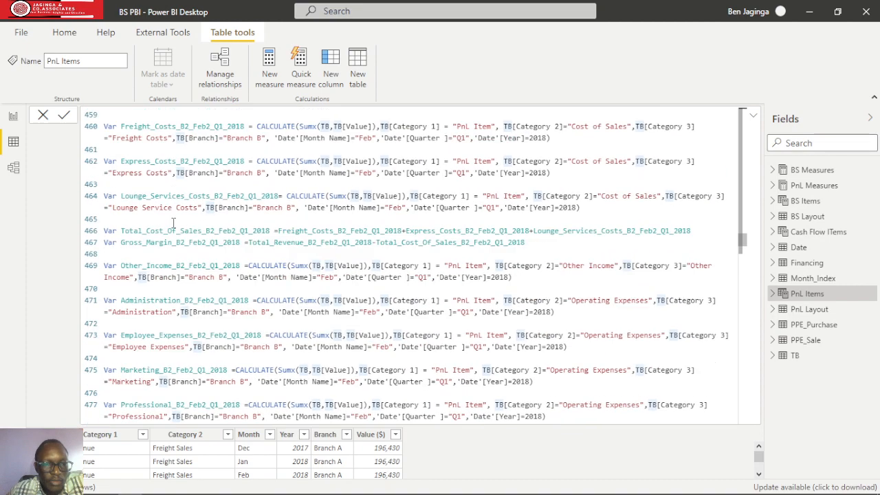
scroll(173, 221, "down", 15)
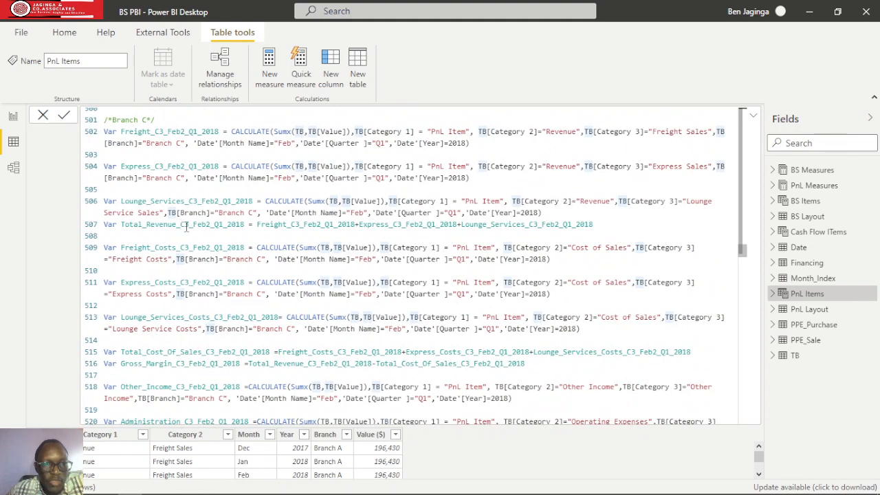
scroll(186, 227, "down", 15)
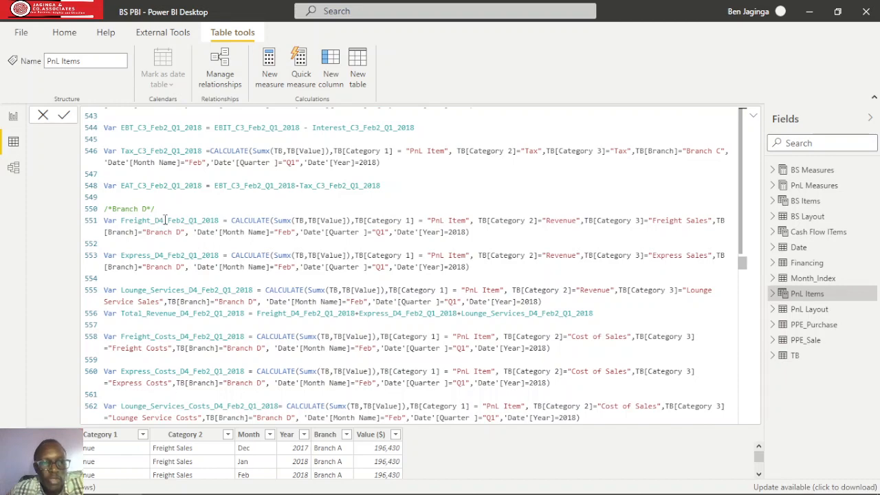
scroll(165, 219, "down", 9)
scroll(165, 219, "down", 7)
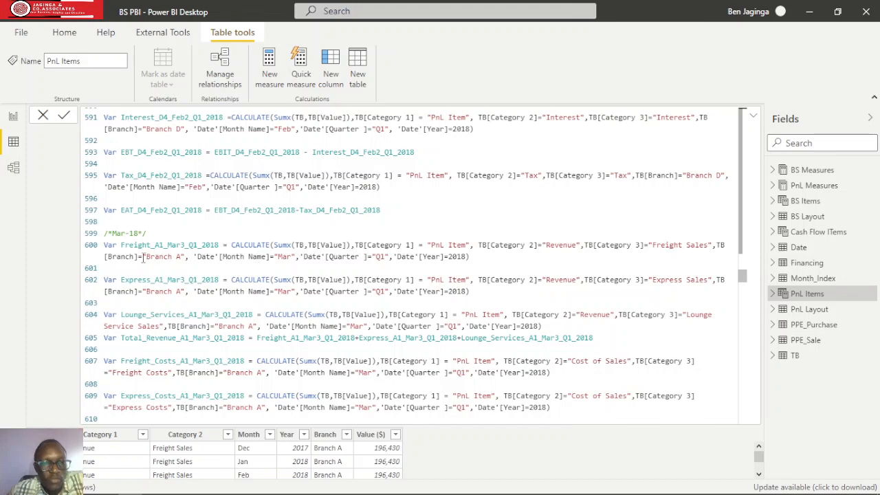
Step: Examine the Mar-18 section's Q1 2018 variables for Branches A through D, down to the start of Income_Items
scroll(143, 256, "down", 3)
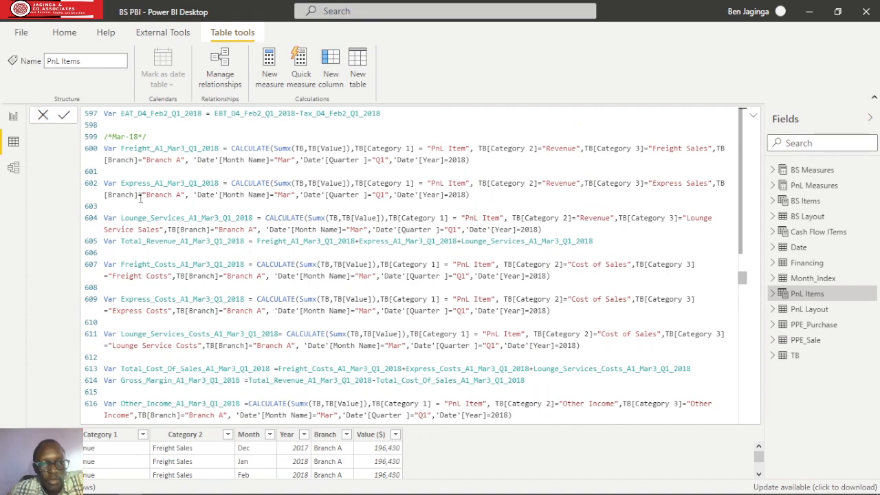
scroll(157, 218, "down", 15)
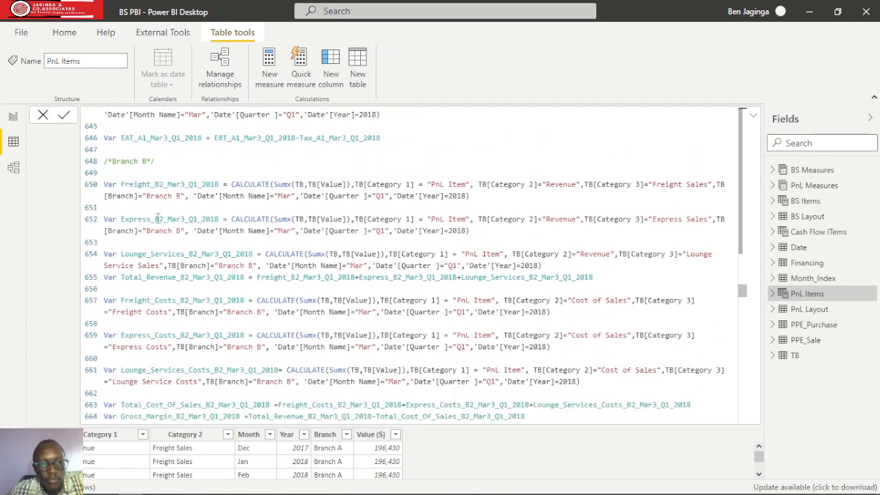
scroll(158, 219, "down", 18)
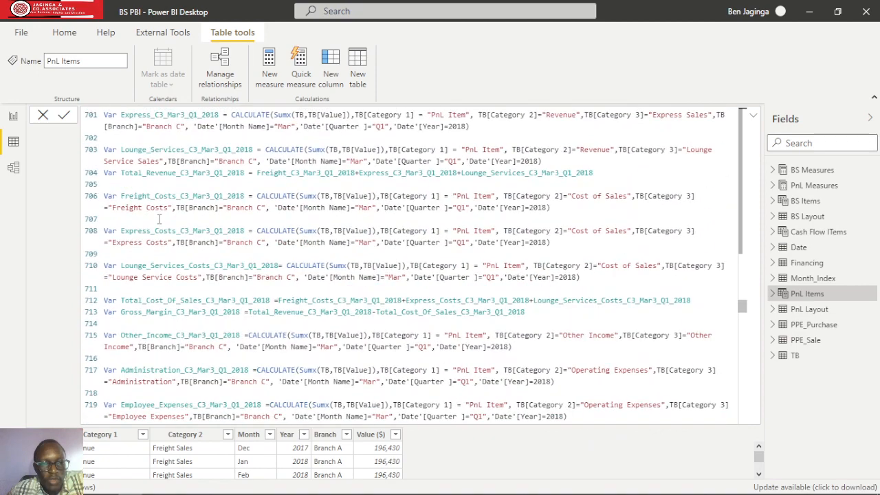
scroll(158, 219, "down", 7)
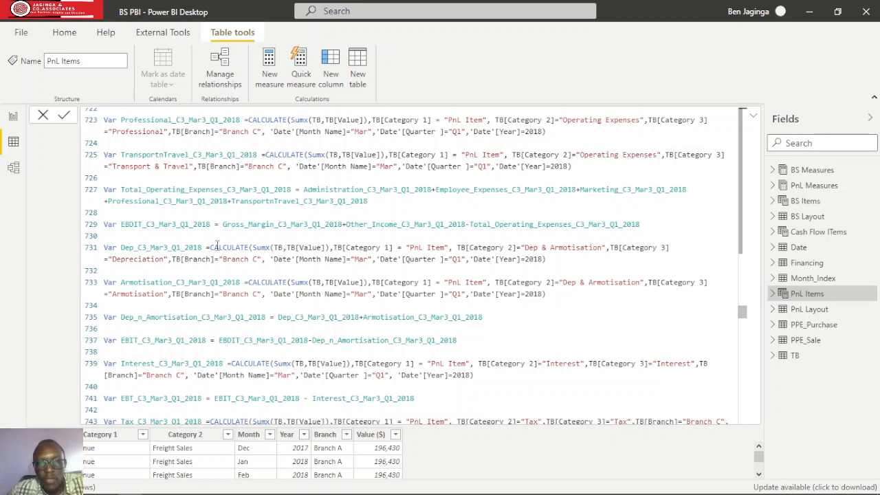
scroll(213, 246, "down", 3)
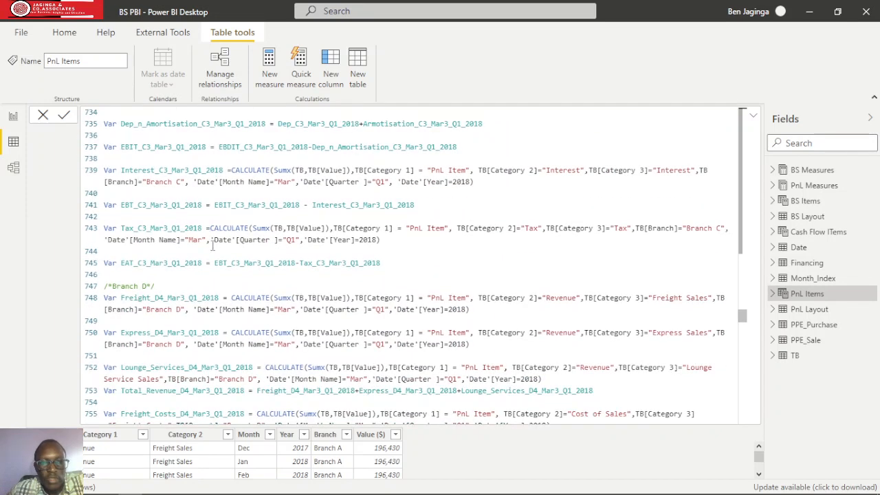
scroll(256, 264, "down", 3)
scroll(256, 264, "down", 6)
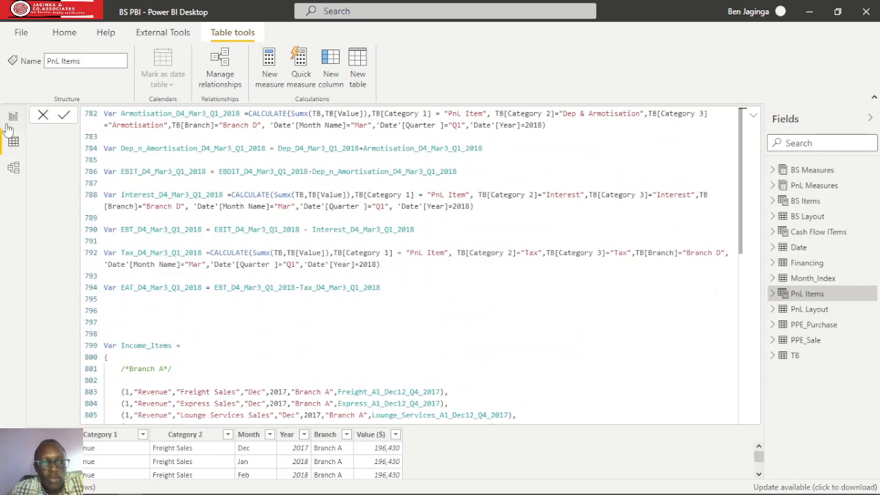
Step: Glance at the PnL Items table rows, then reopen the full formula and examine the start of the Income_Items variable
left_click(753, 114)
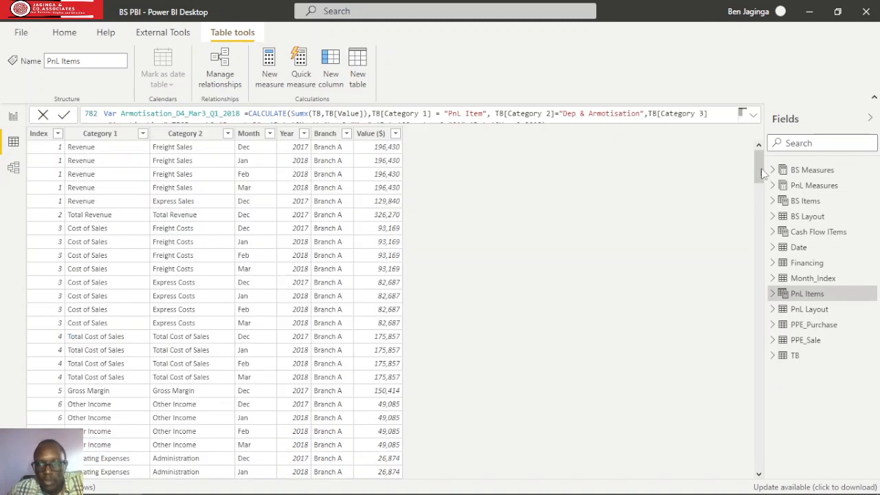
left_click(753, 117)
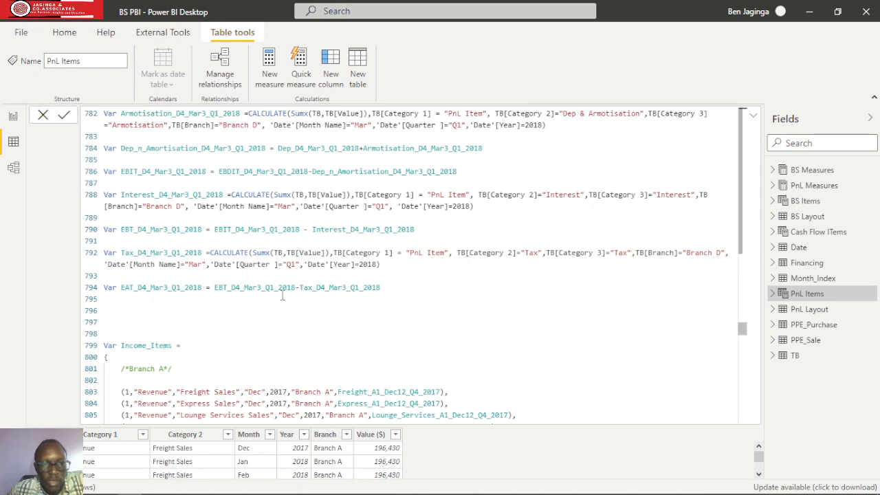
scroll(282, 276, "down", 3)
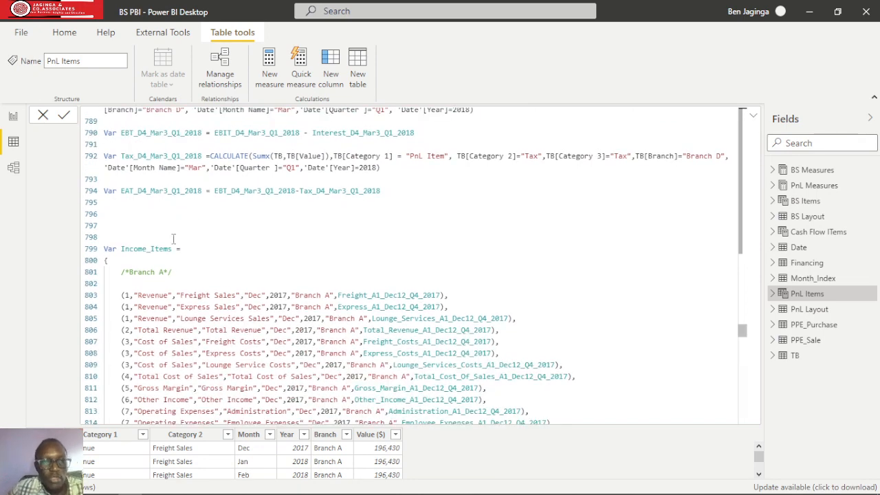
scroll(172, 224, "down", 2)
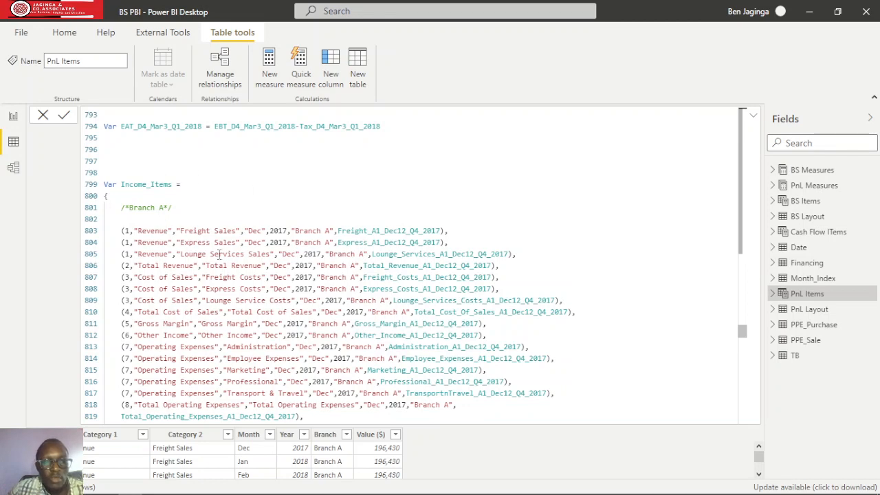
scroll(165, 229, "down", 2)
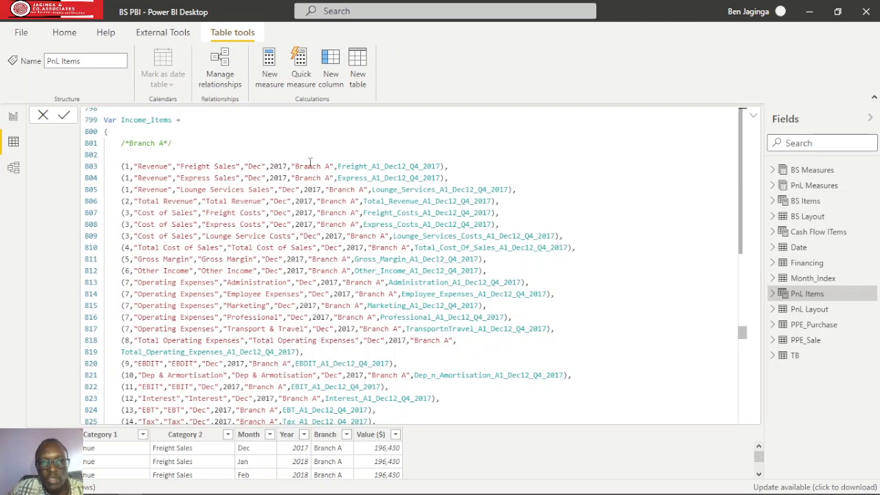
scroll(367, 188, "up", 1)
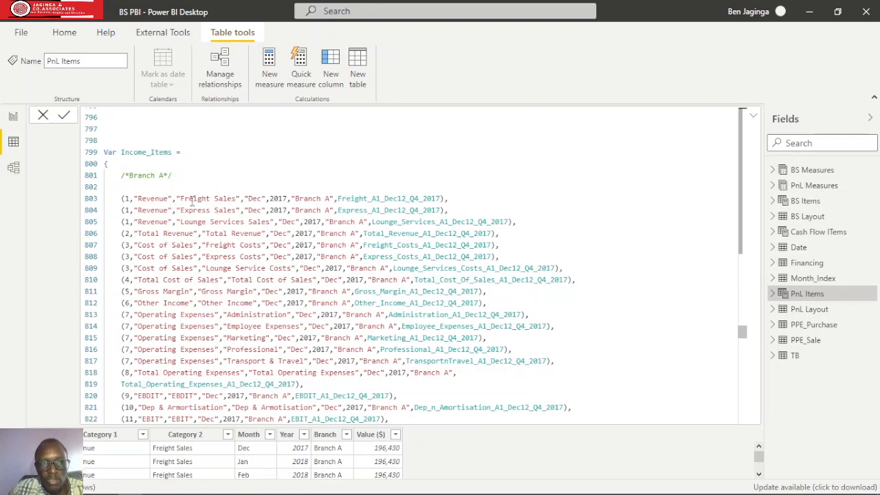
Step: Review Branch A's December 2017 rows in Income_Items, from index 1 Revenue through index 15 EAT
scroll(396, 213, "down", 4)
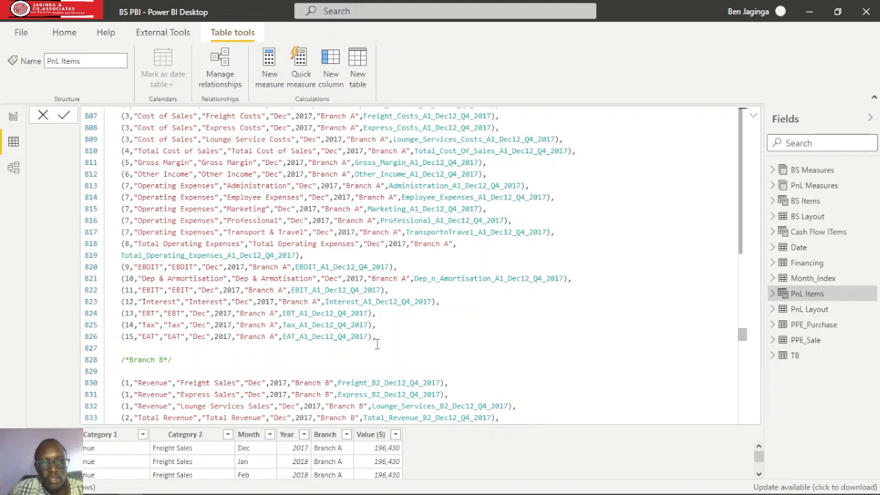
scroll(259, 303, "up", 4)
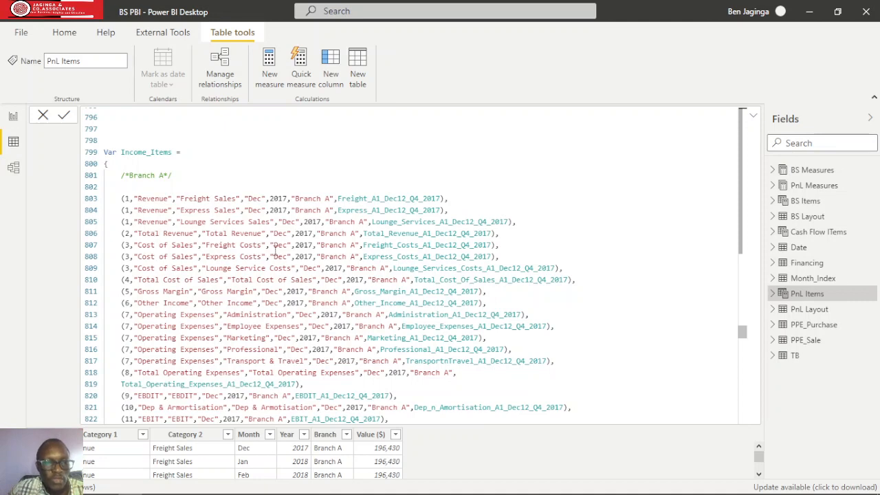
scroll(199, 275, "down", 1)
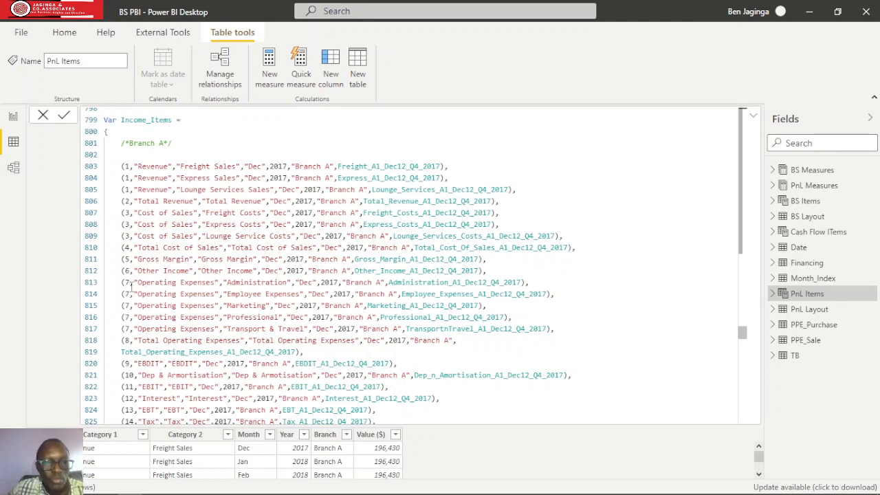
scroll(166, 309, "down", 2)
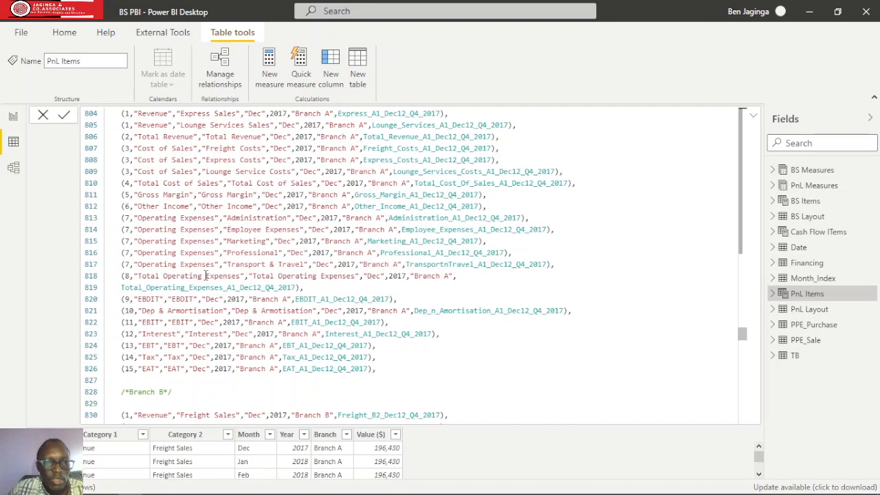
scroll(205, 275, "up", 2)
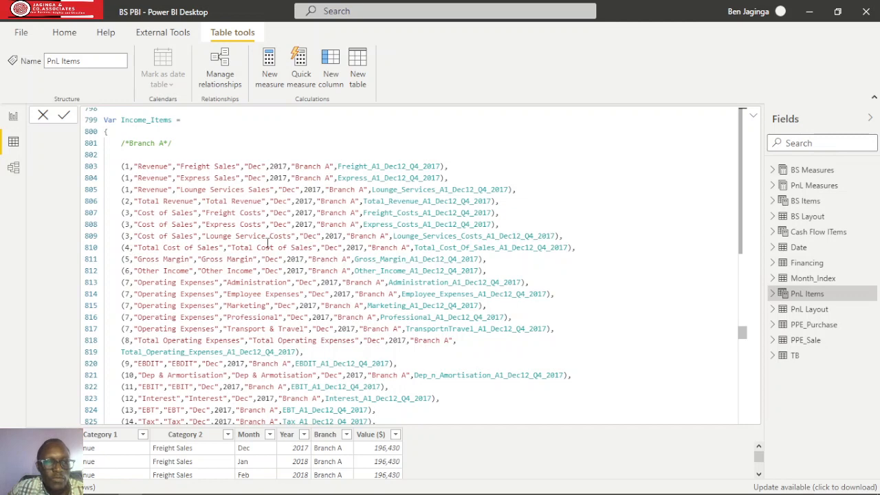
scroll(200, 235, "down", 1)
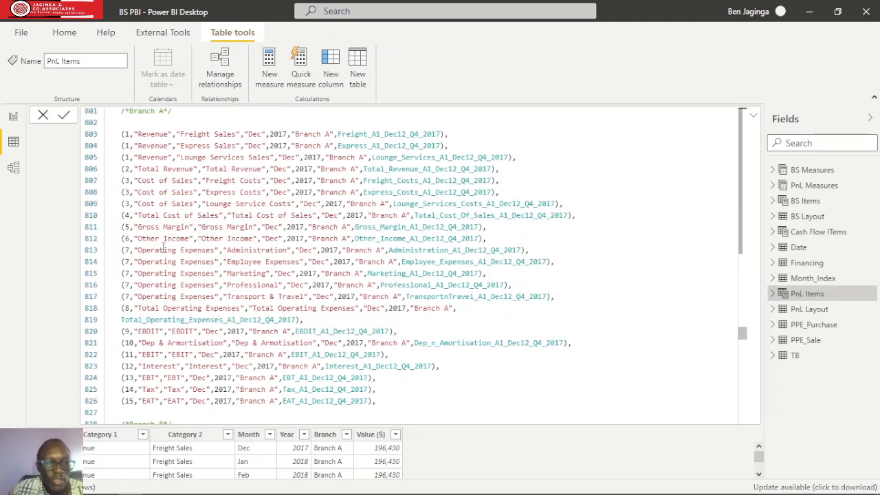
scroll(144, 261, "down", 2)
scroll(200, 261, "down", 1)
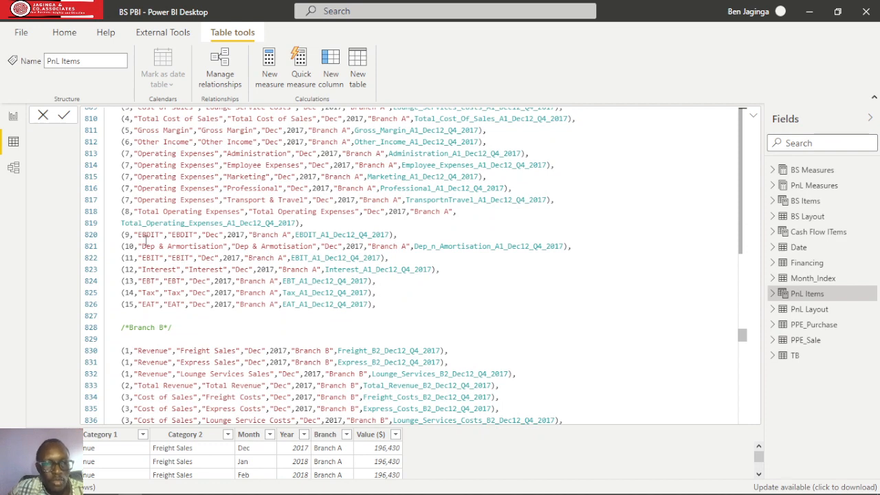
Step: Review the December 2017 rows for Branches B, C and D in Income_Items, down to the Jan 18 section
scroll(167, 265, "down", 2)
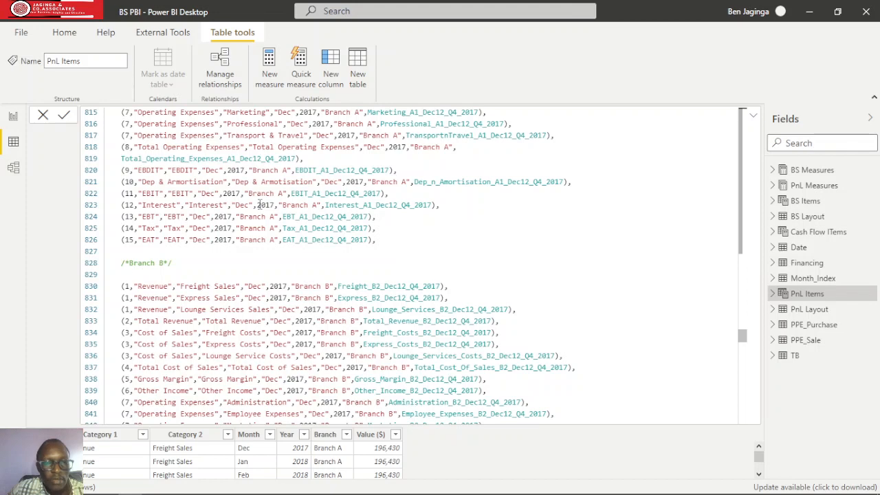
scroll(260, 205, "down", 2)
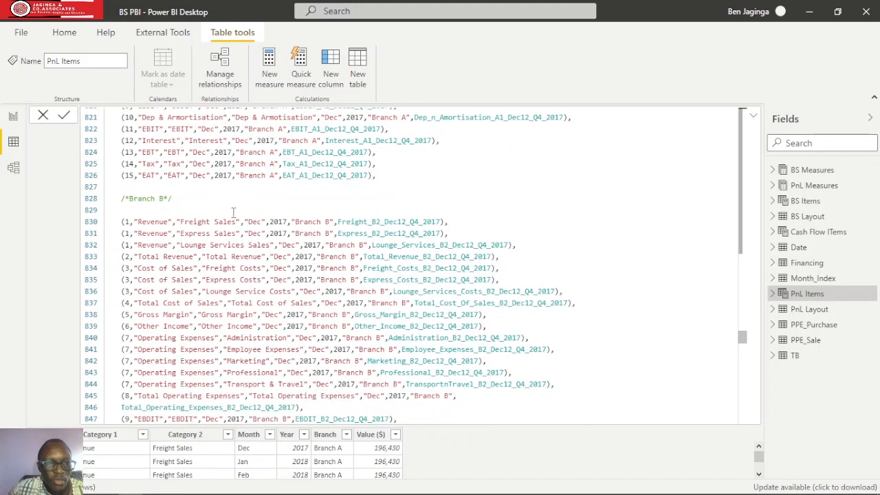
scroll(172, 210, "up", 1)
scroll(169, 215, "down", 3)
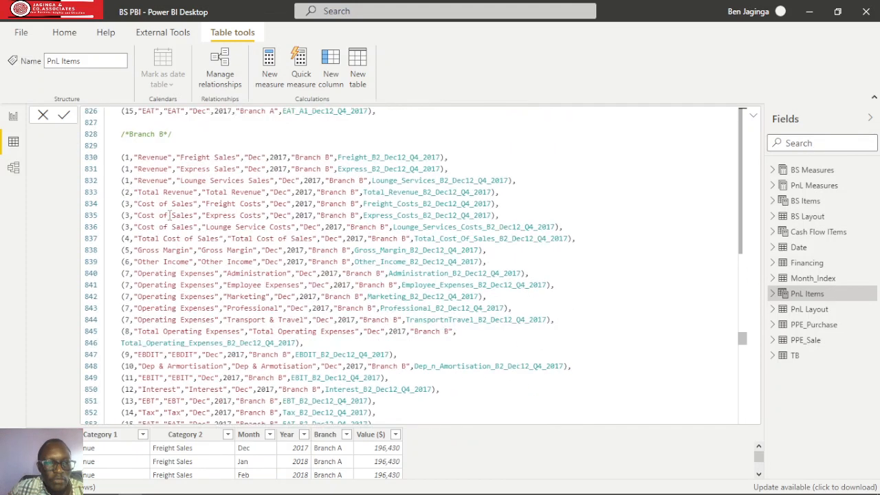
scroll(169, 215, "down", 10)
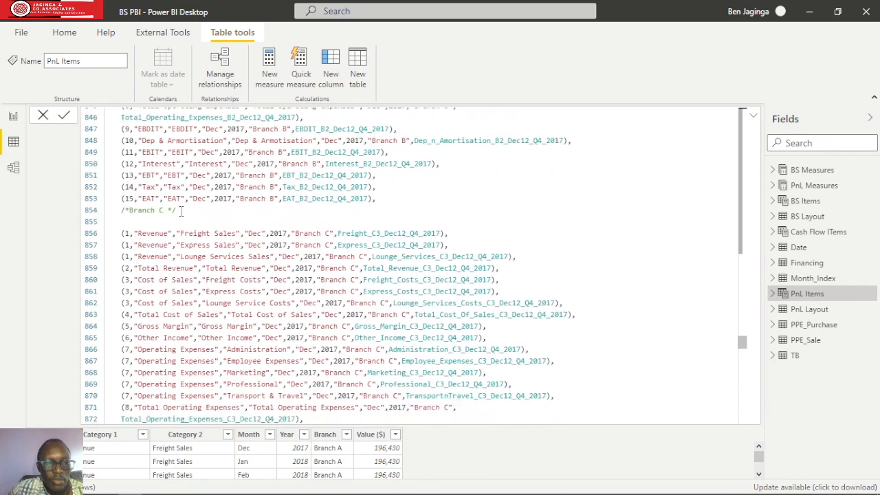
scroll(182, 211, "down", 5)
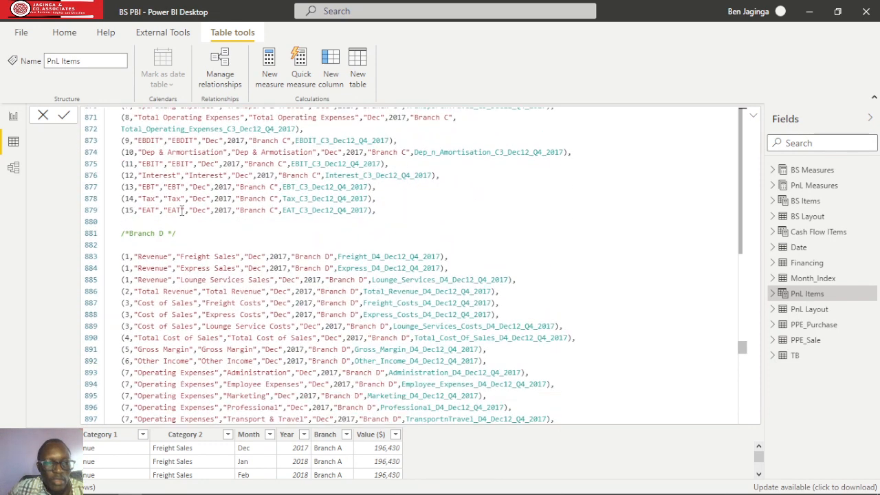
scroll(182, 211, "down", 7)
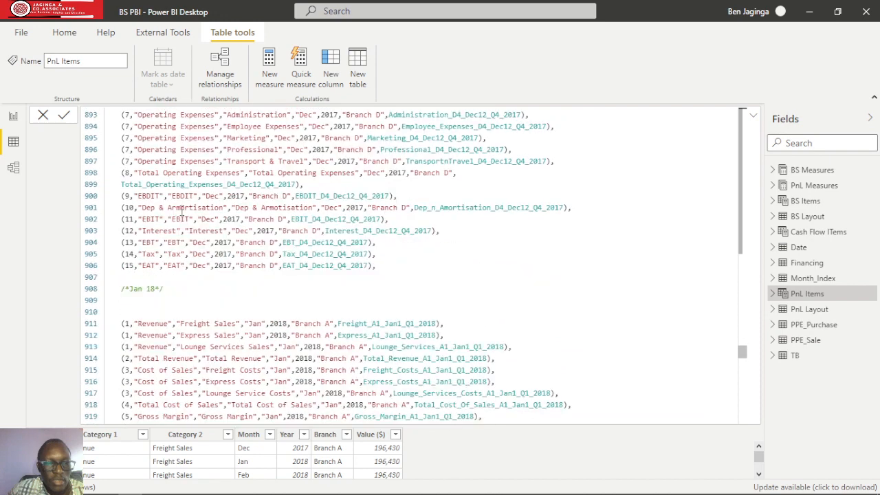
scroll(182, 211, "down", 2)
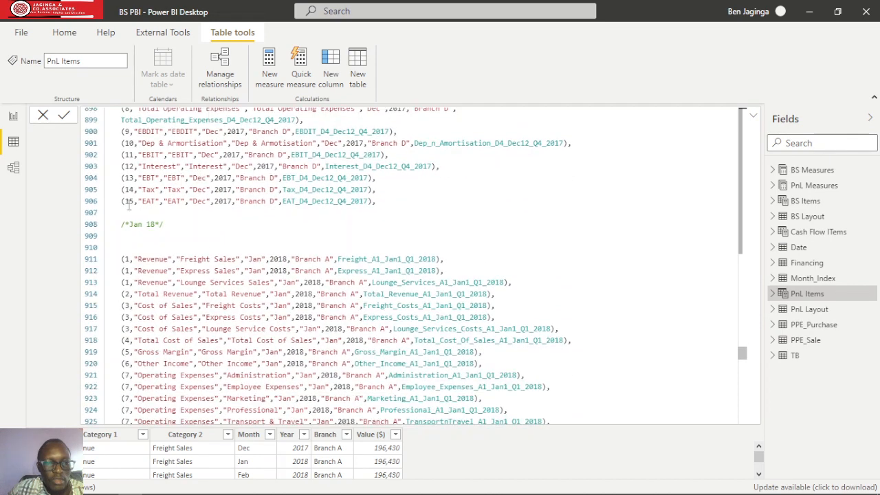
Step: Examine the January, February and March 2018 rows of Income_Items, down to the closing Return FILTER(Income_Items,[Value7]) expression
scroll(253, 283, "down", 20)
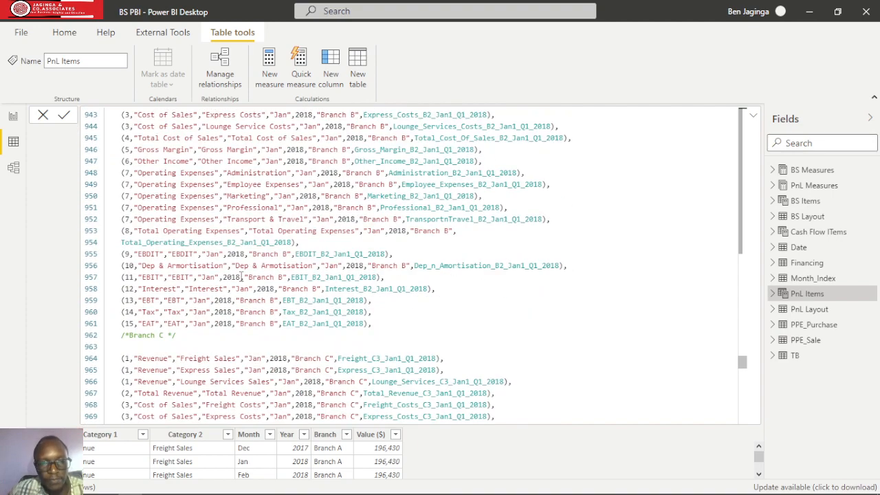
scroll(240, 278, "down", 8)
scroll(241, 275, "down", 2)
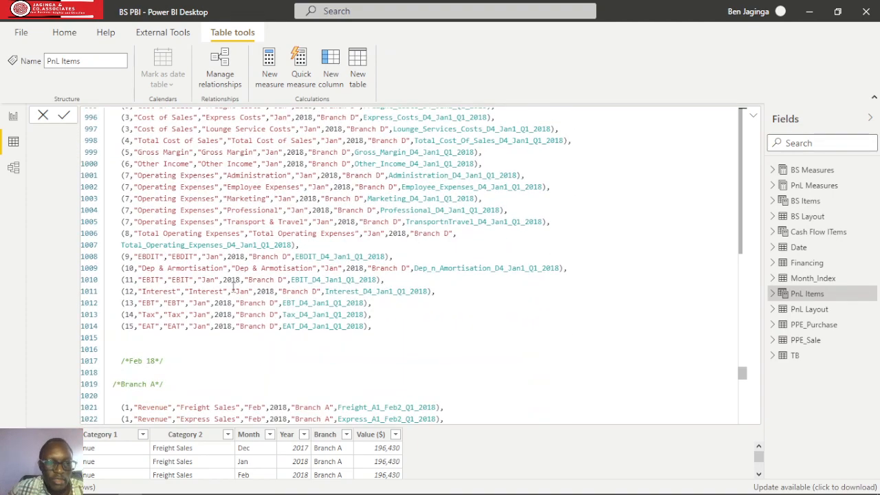
scroll(223, 291, "down", 20)
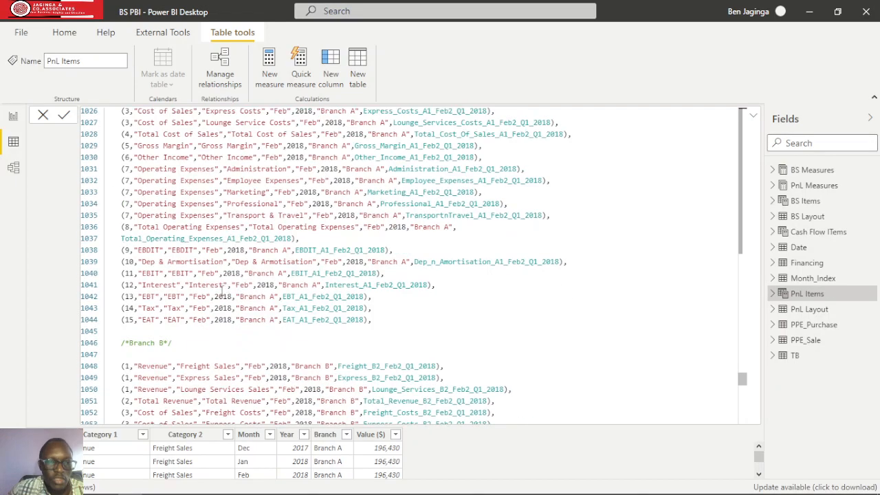
scroll(265, 287, "down", 20)
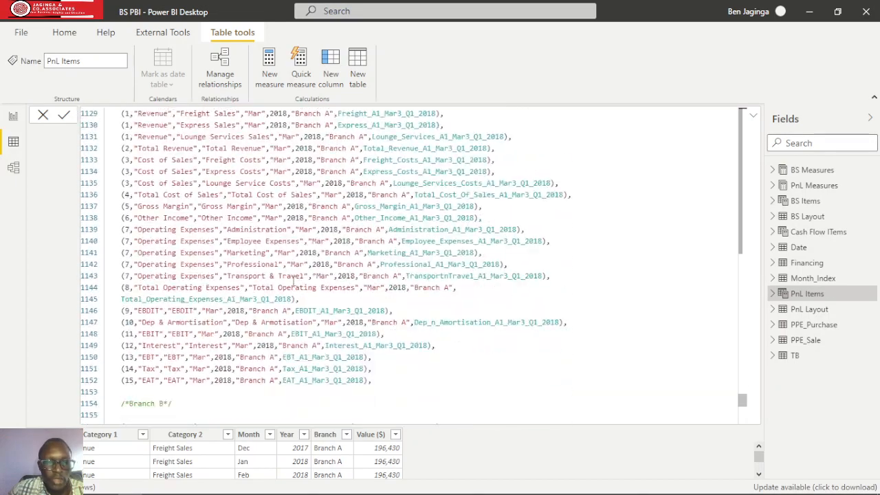
scroll(277, 287, "down", 10)
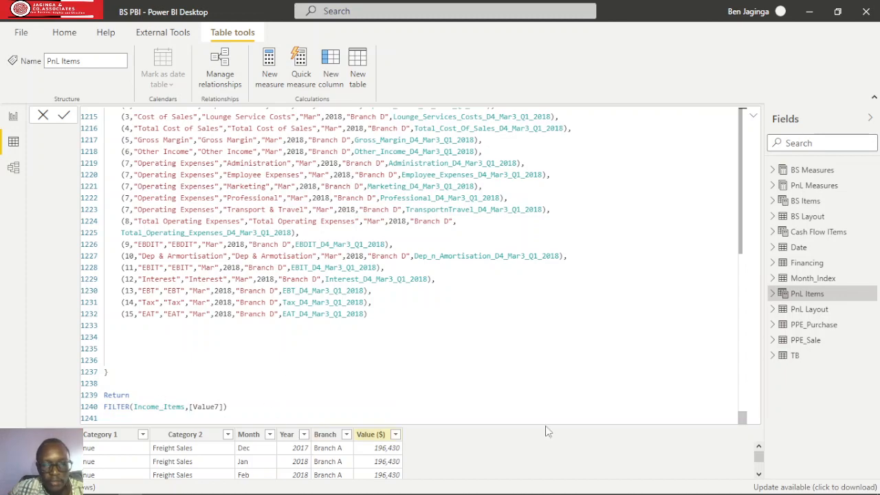
Step: Collapse the formula and look through the PnL Items table's rows, selecting the Branch column
left_click(741, 242)
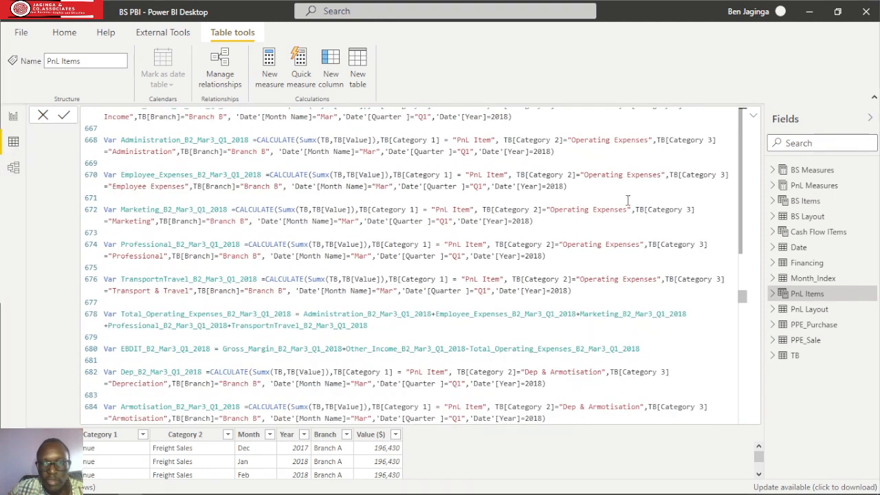
left_click(752, 117)
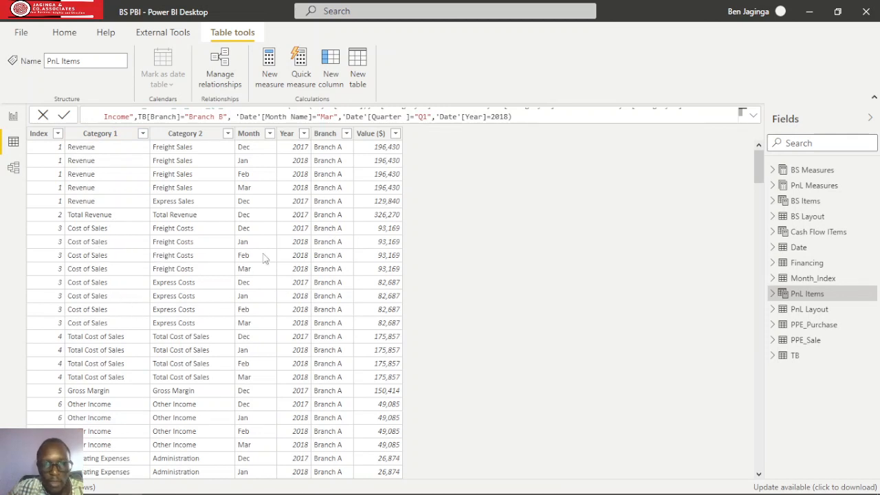
scroll(291, 255, "down", 2)
scroll(326, 218, "down", 8)
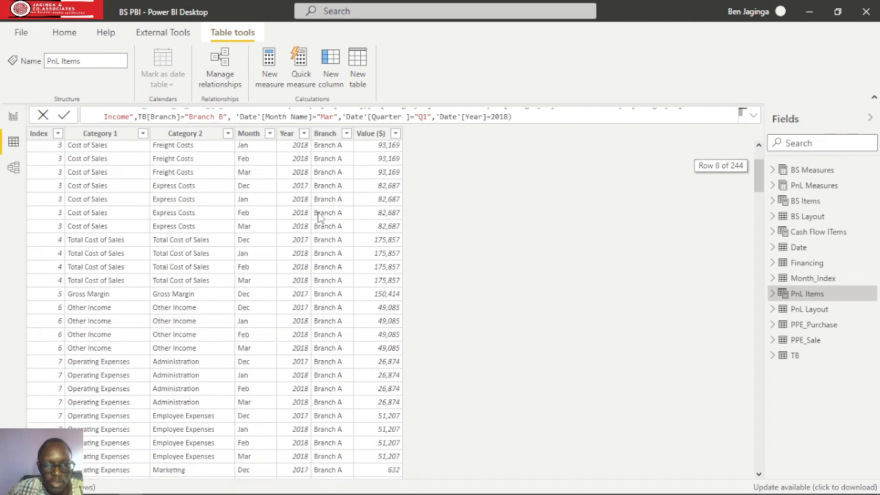
left_click(347, 138)
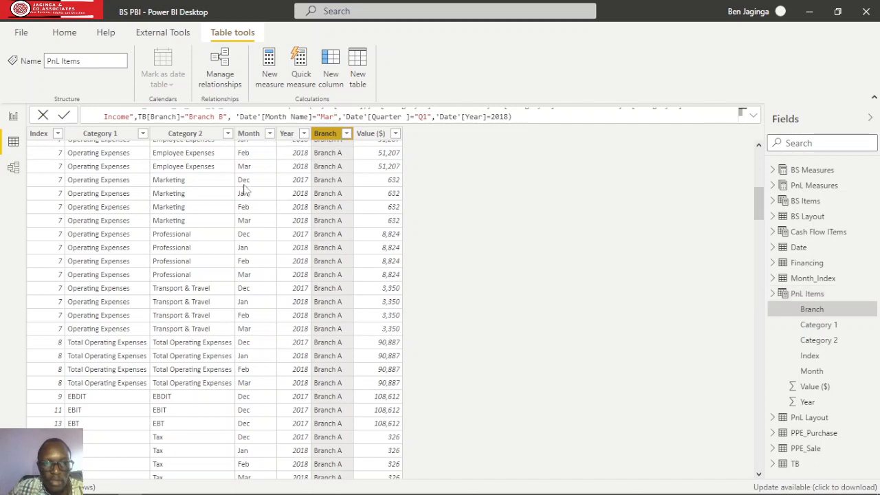
Step: Inspect the filter values of the Branch and Year columns in PnL Items, return to the first rows and collapse the table's field list
left_click(347, 134)
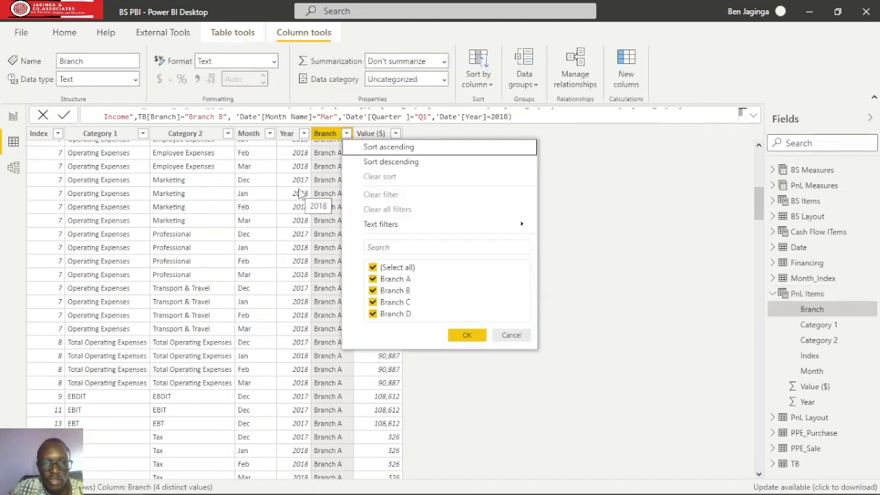
left_click(303, 139)
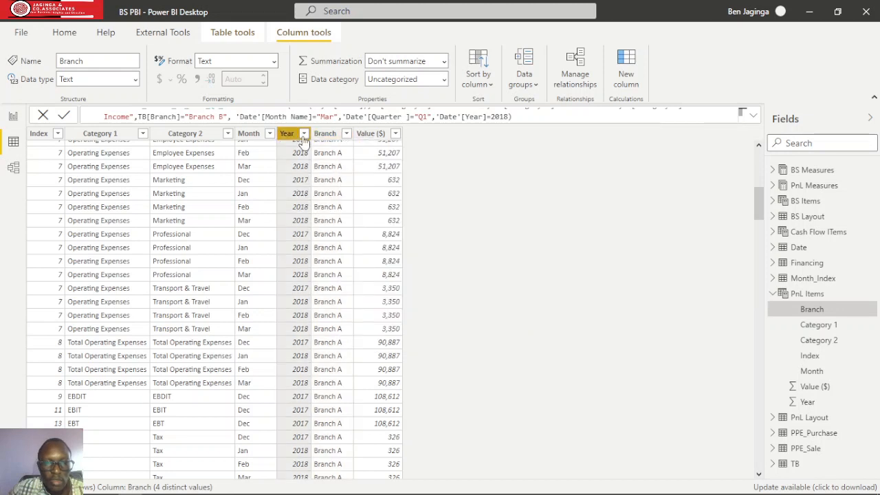
left_click(303, 134)
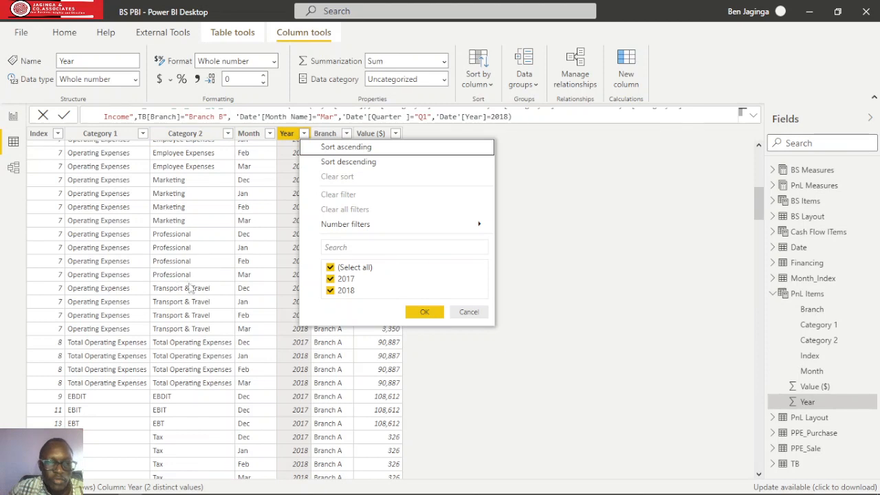
left_click(470, 314)
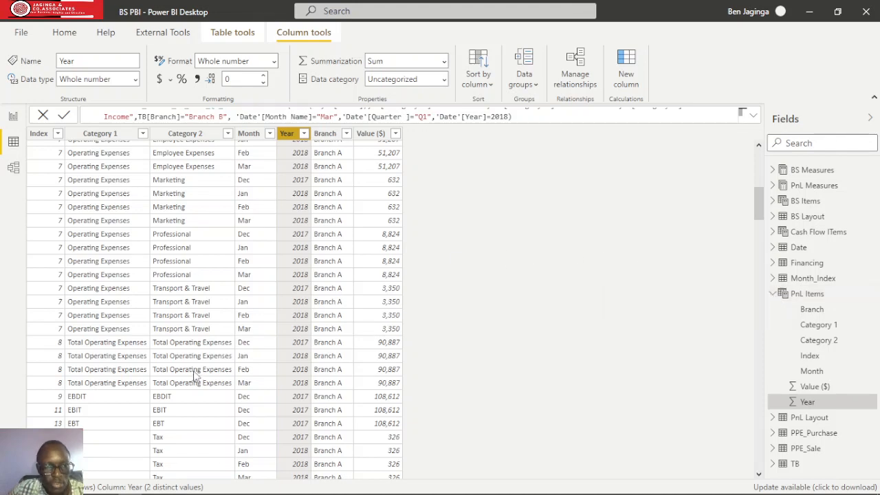
scroll(195, 375, "up", 10)
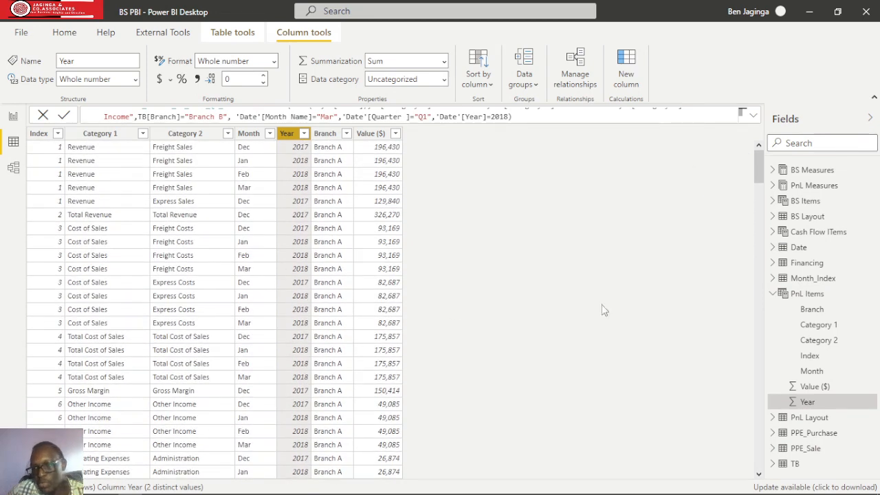
left_click(773, 293)
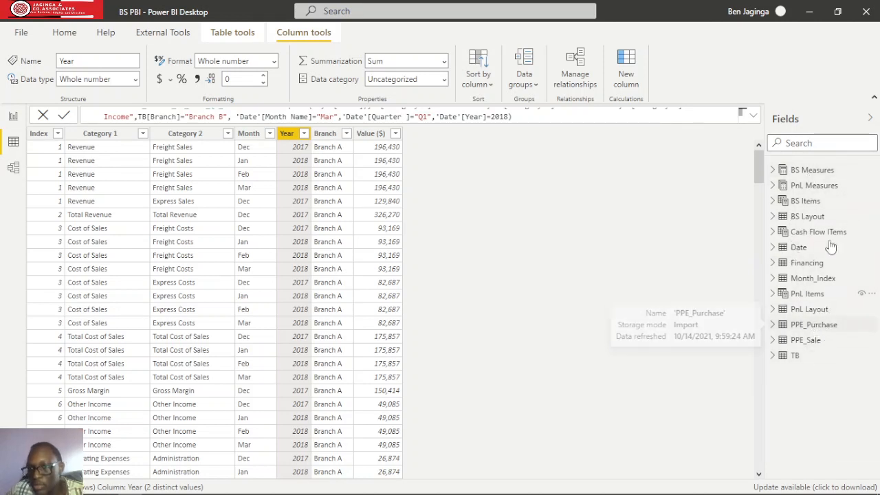
Step: Open the BS Items table and expand its DAX formula at the first line of the 2017 section
left_click(807, 203)
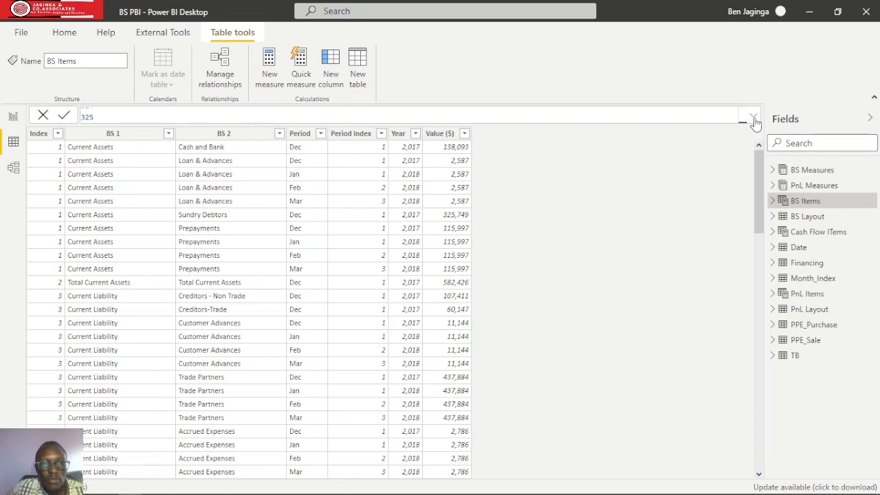
left_click(754, 118)
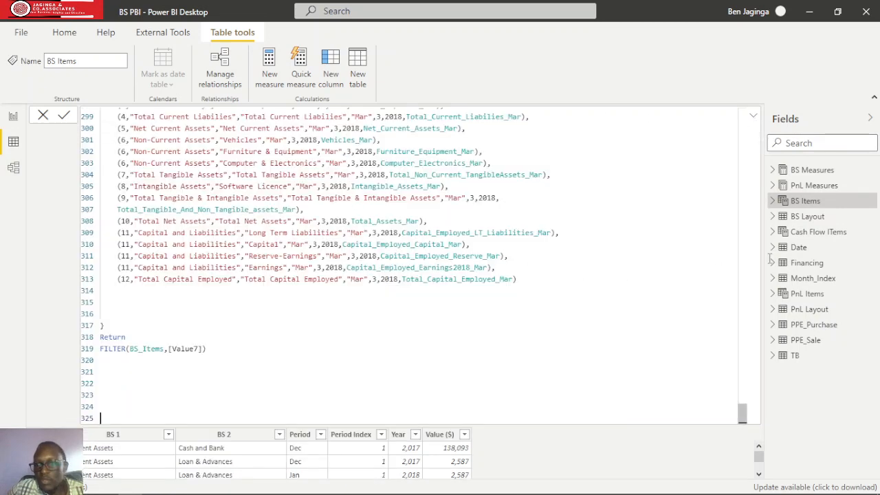
scroll(330, 289, "up", 5)
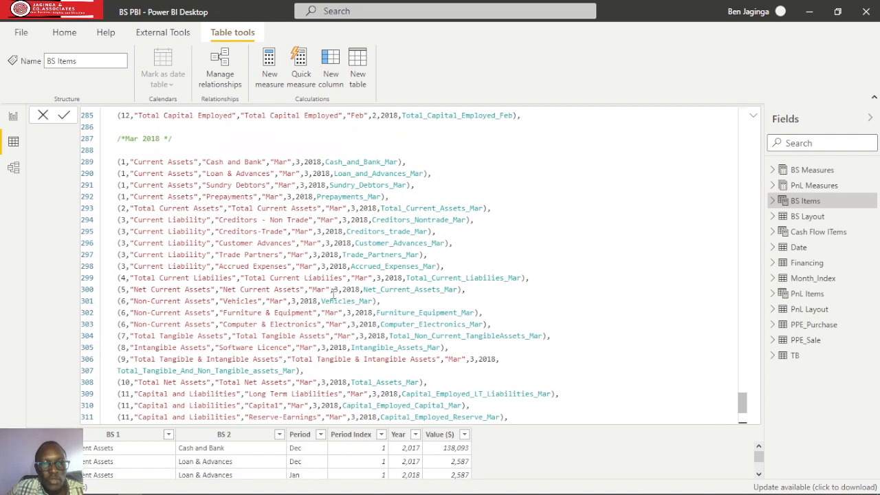
scroll(331, 292, "up", 10)
left_click_drag(738, 382, 742, 138)
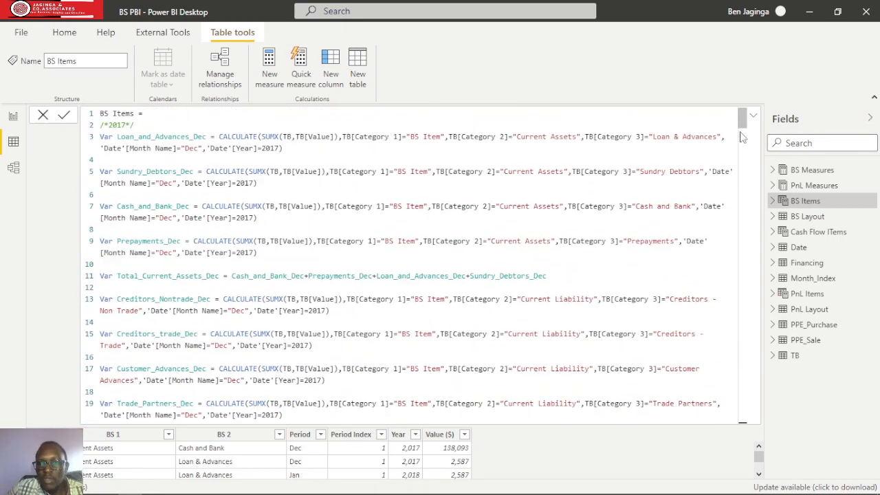
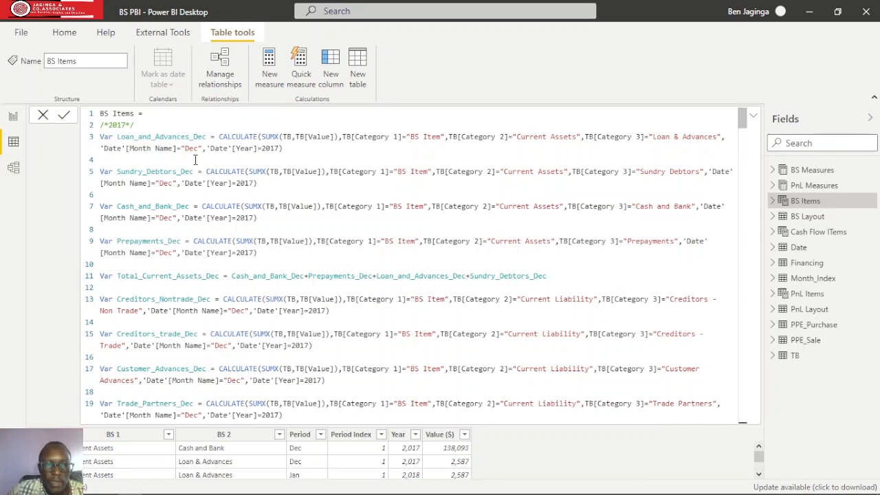
Step: Review the December 2017 variables in BS Items for current assets, current liabilities and net current assets
left_click(289, 147)
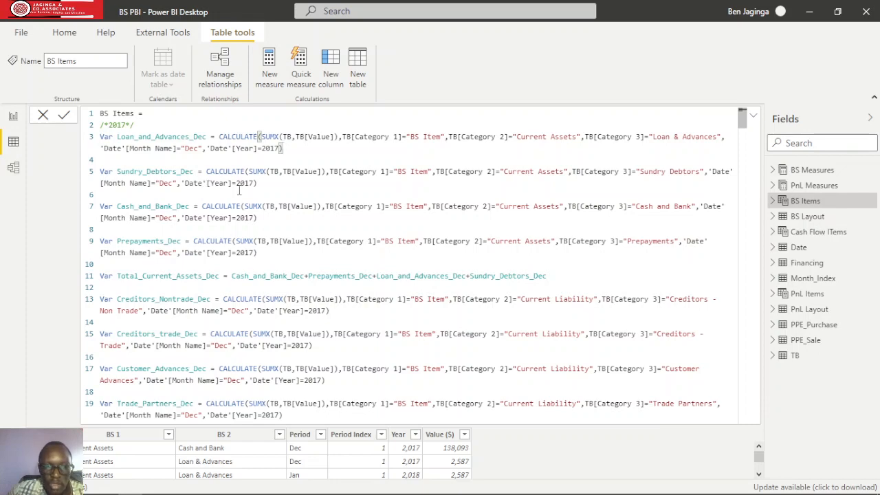
scroll(240, 189, "down", 3)
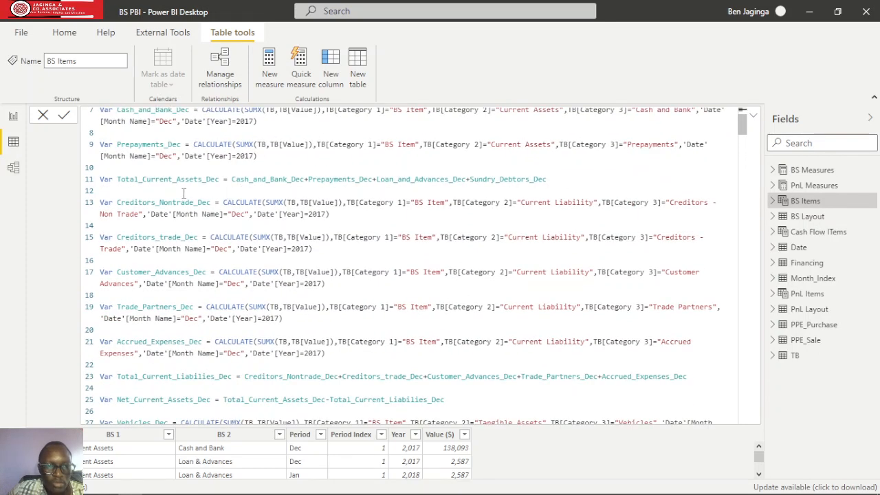
scroll(184, 194, "down", 3)
scroll(183, 195, "down", 4)
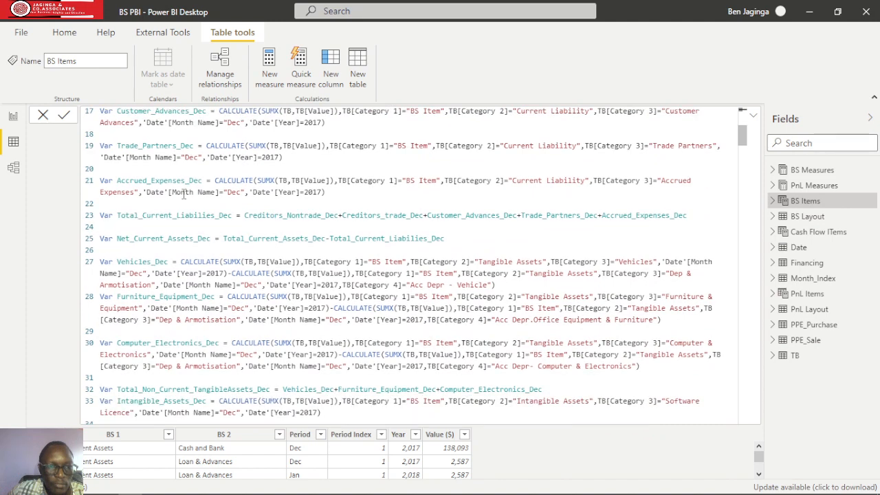
scroll(184, 194, "up", 9)
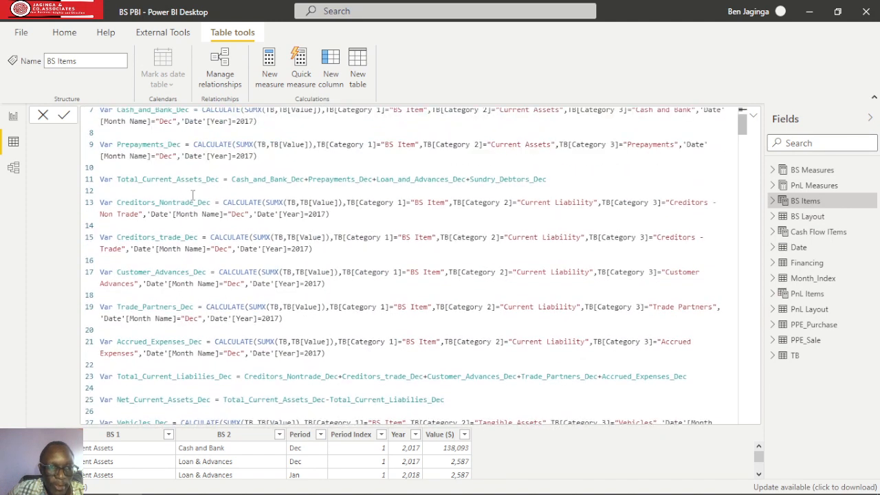
scroll(138, 210, "up", 2)
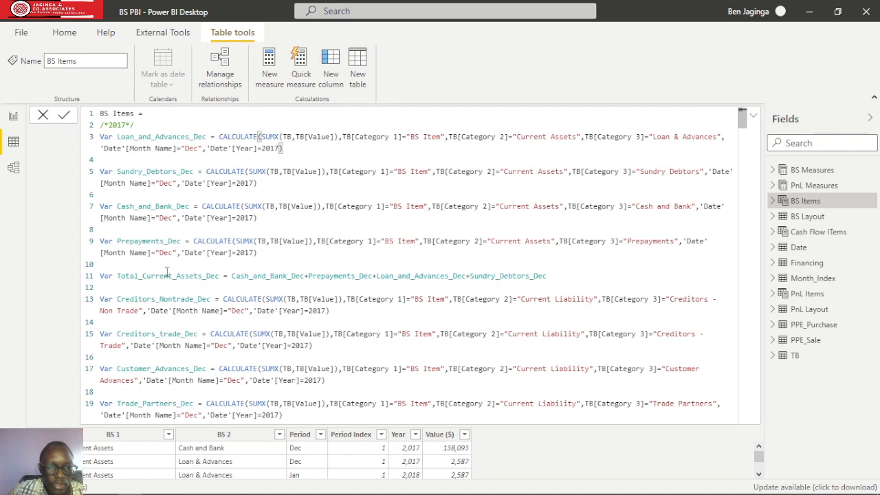
scroll(171, 271, "down", 5)
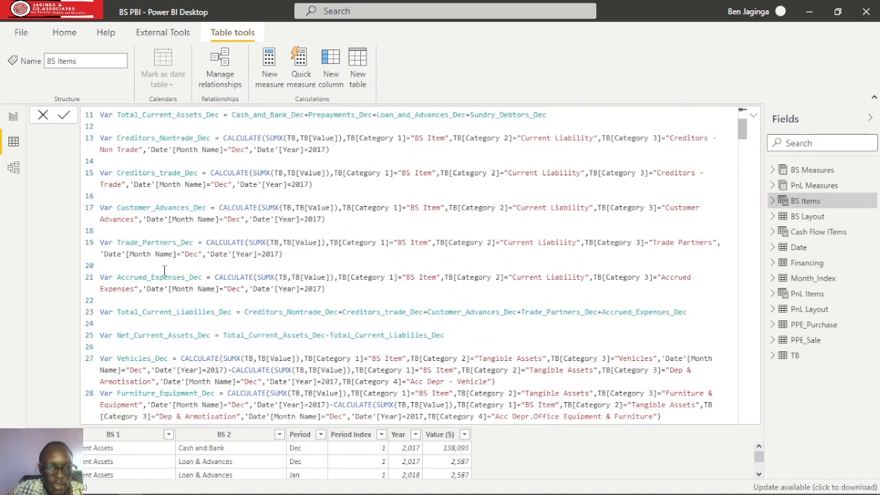
scroll(134, 283, "down", 1)
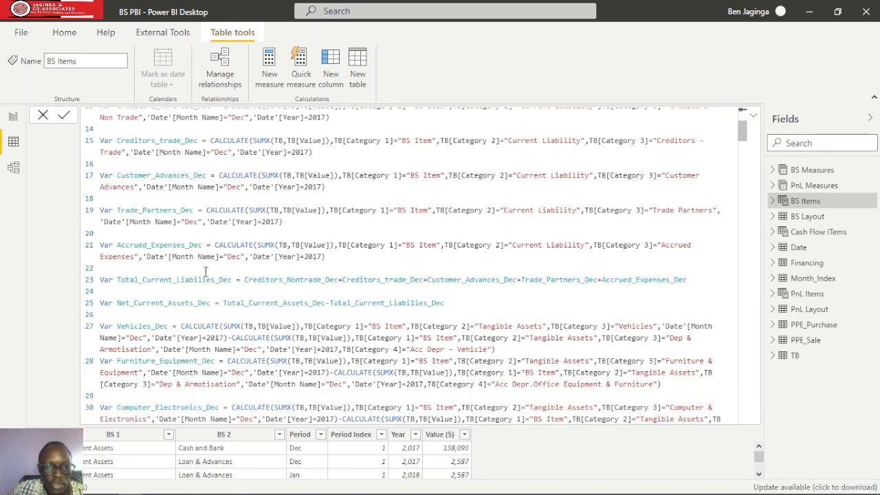
scroll(135, 284, "down", 1)
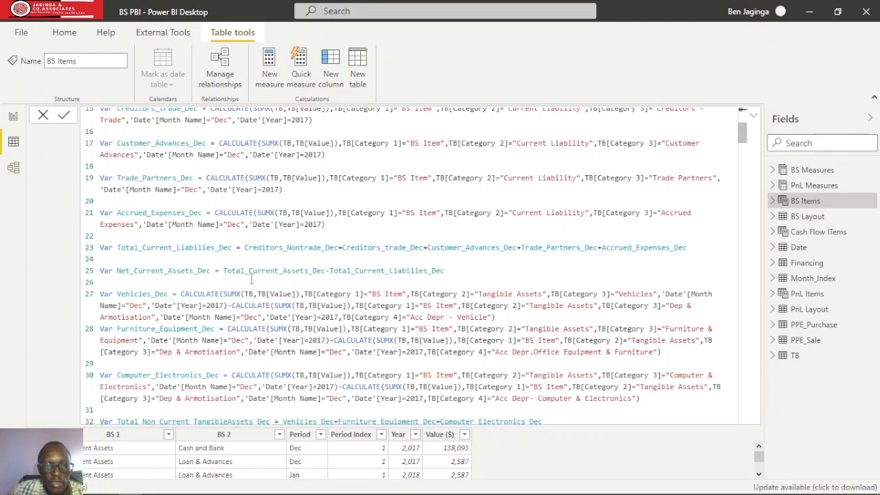
Step: Examine the December 2017 variables for tangible and intangible assets, total assets and capital employed, down to Total_Capital_Employed_Dec
scroll(251, 278, "down", 4)
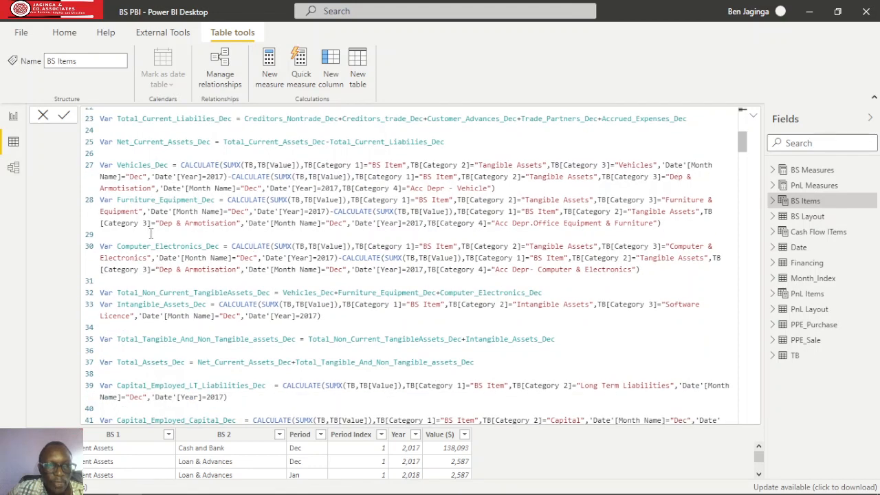
scroll(164, 251, "down", 1)
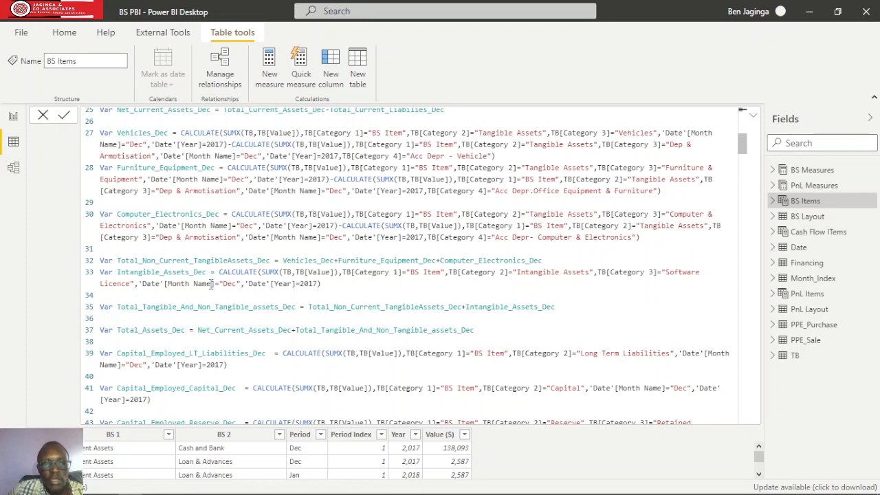
scroll(175, 273, "down", 1)
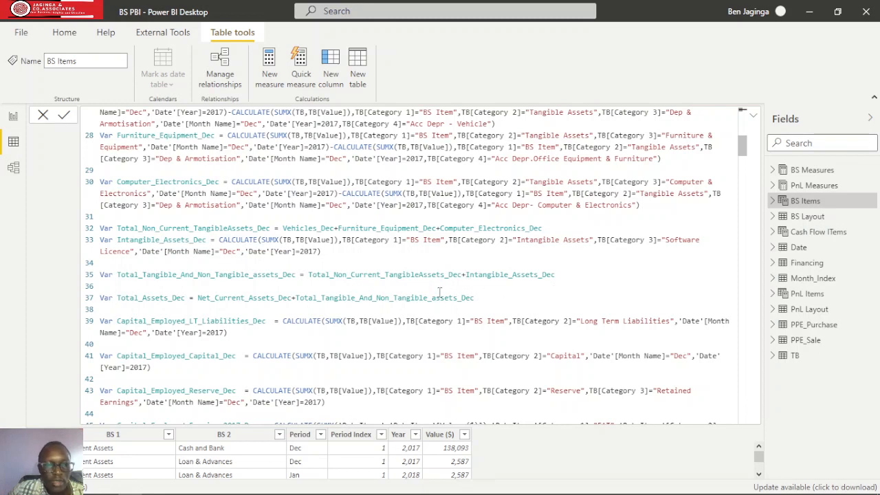
scroll(176, 289, "down", 1)
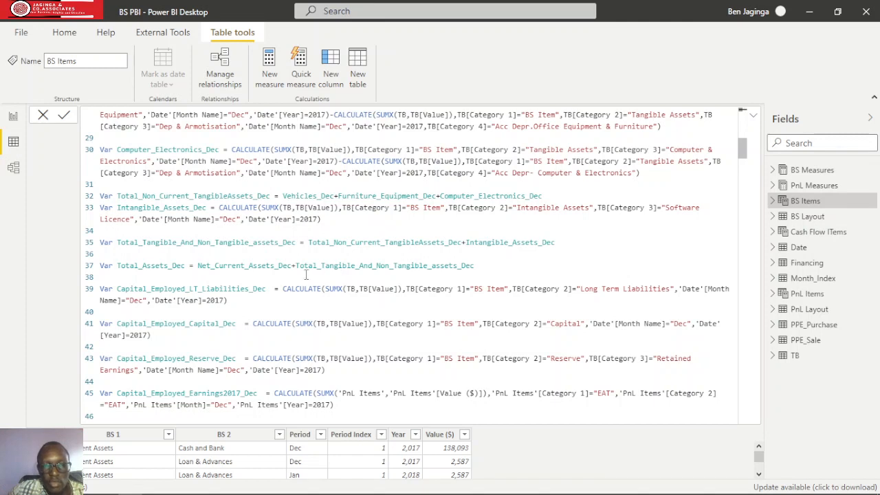
scroll(301, 274, "down", 1)
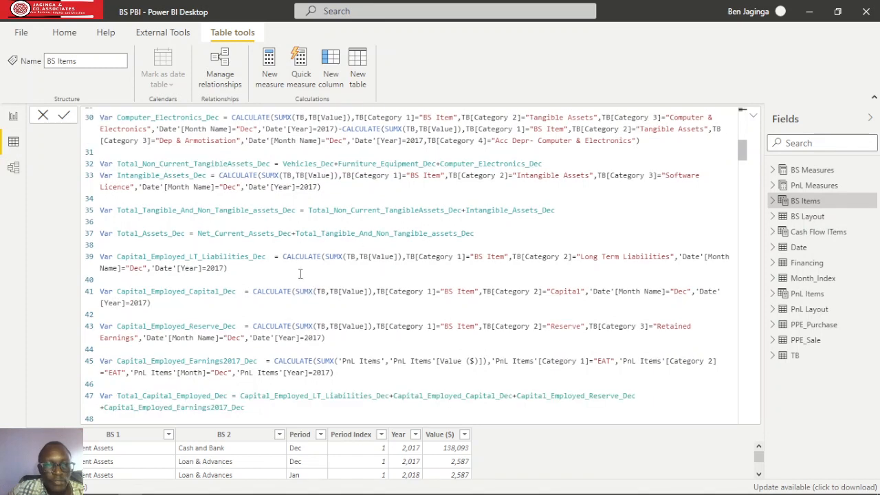
scroll(164, 265, "down", 1)
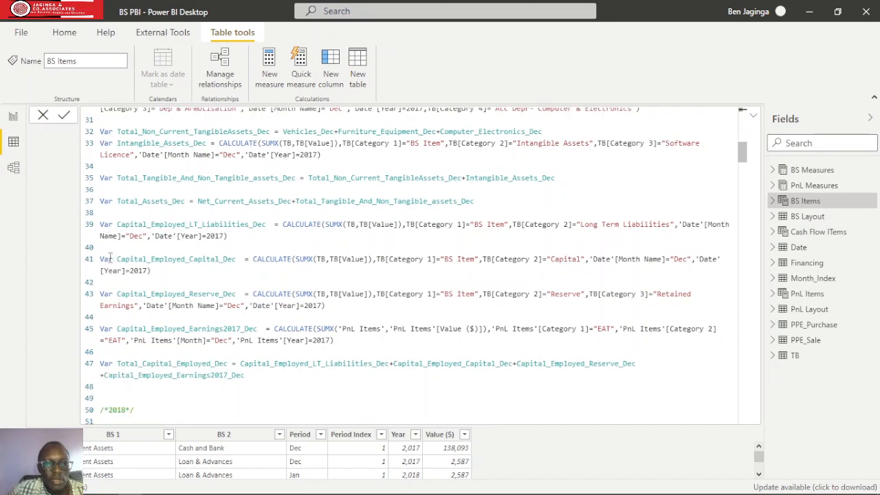
scroll(114, 255, "down", 1)
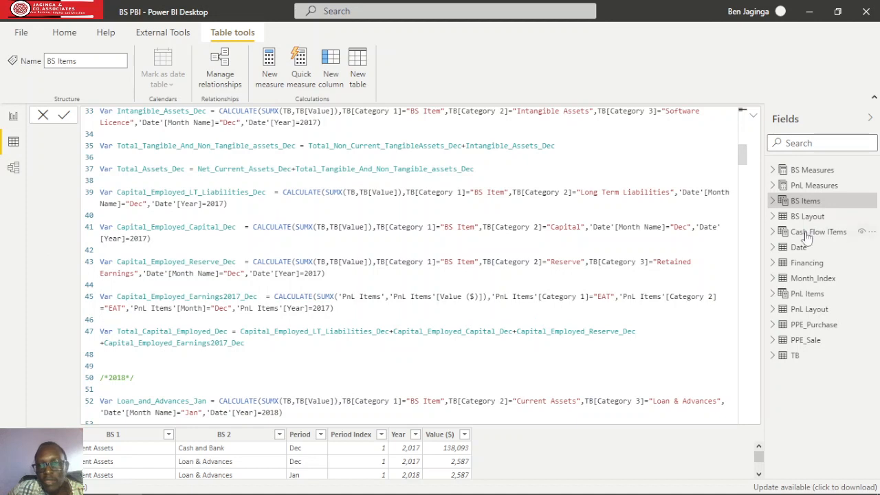
left_click(150, 236)
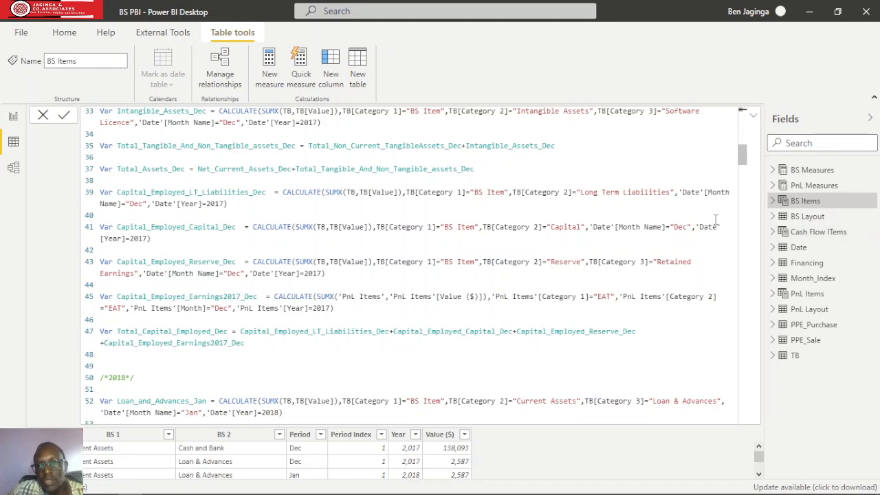
Step: Review the January 2018 variables in the BS Items formula, from Loan_and_Advances_Jan through Total_Capital_Employed_Jan
scroll(524, 227, "down", 2)
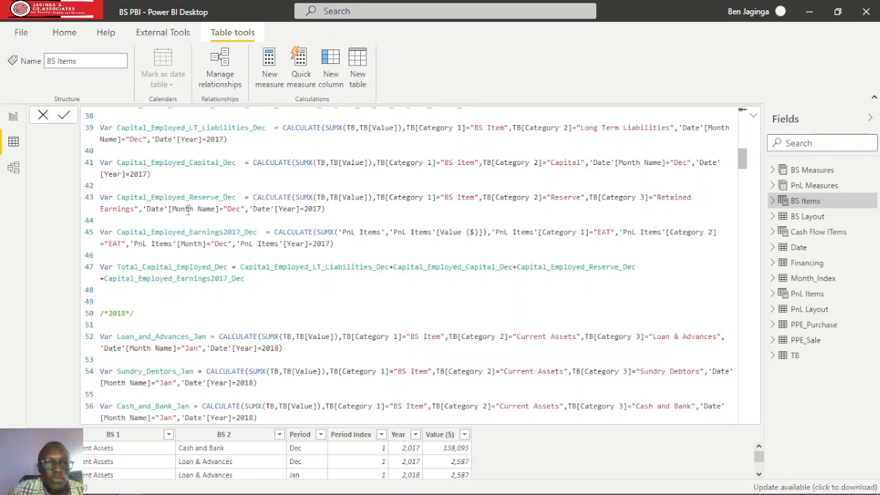
scroll(213, 240, "down", 2)
scroll(158, 248, "down", 2)
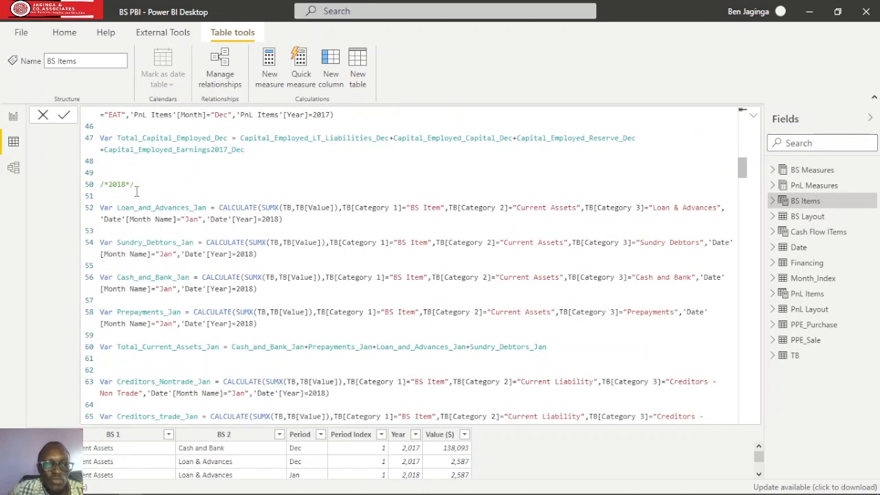
scroll(195, 228, "down", 4)
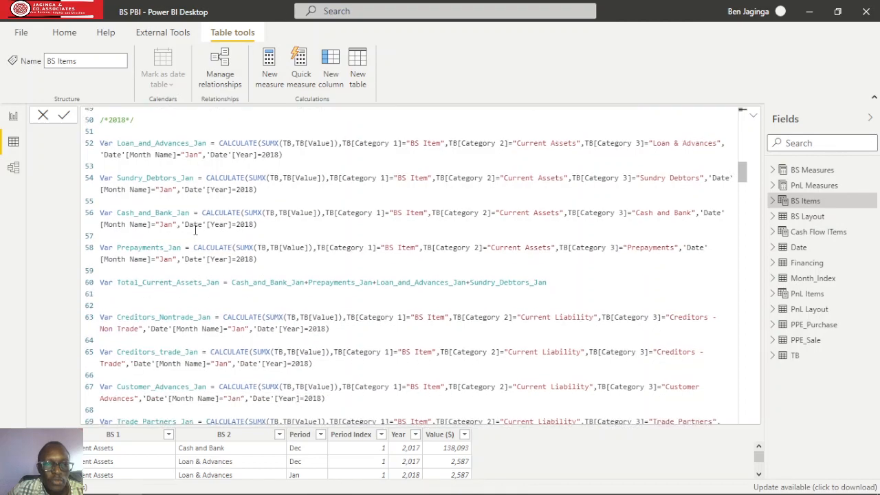
scroll(196, 234, "down", 9)
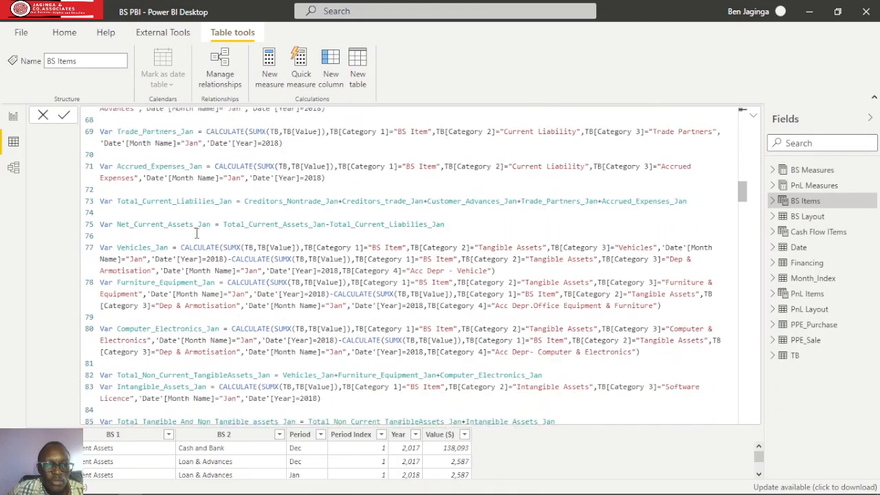
scroll(196, 233, "down", 14)
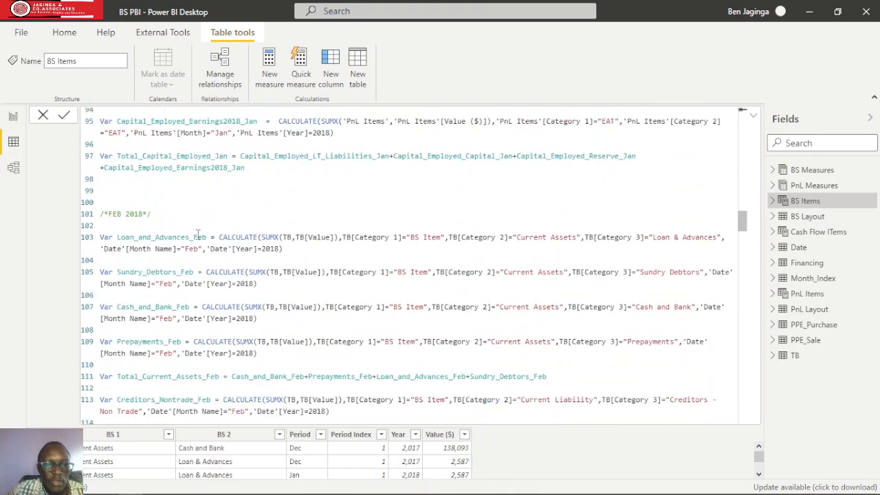
Step: Review the February and March 2018 variables in the formula, down to the start of the BS_Items table variable
scroll(200, 237, "down", 10)
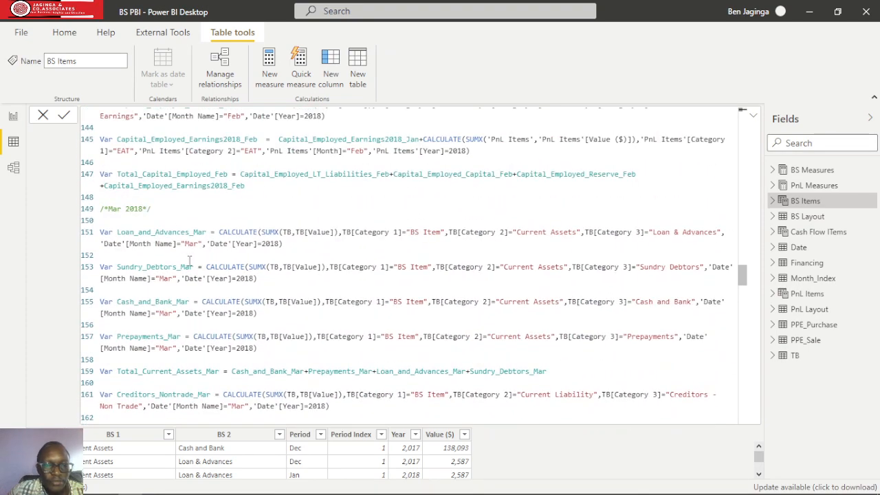
scroll(198, 254, "down", 7)
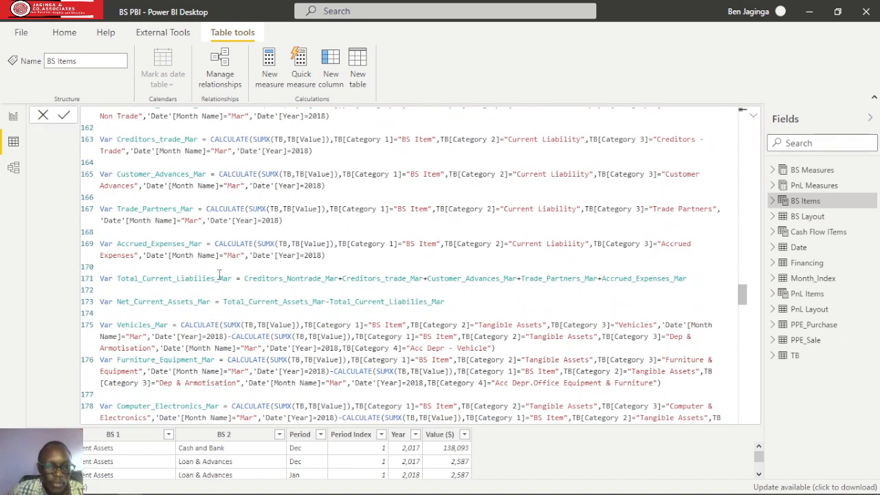
scroll(213, 267, "down", 6)
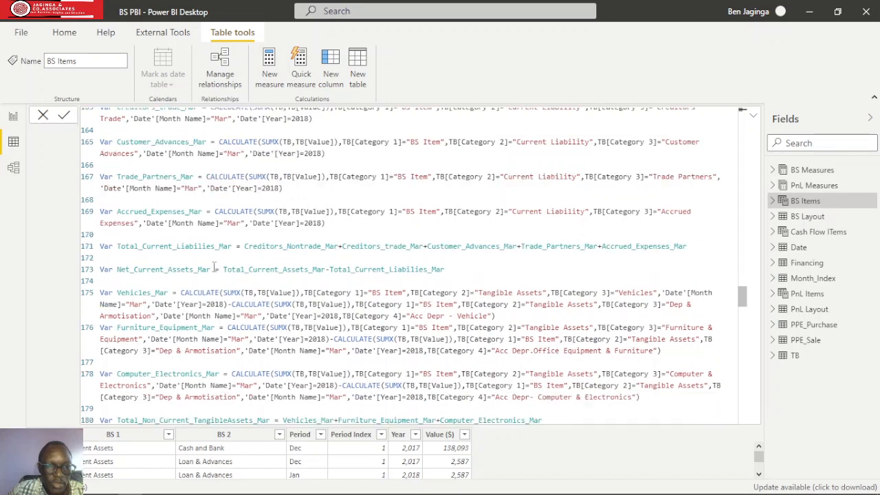
scroll(214, 267, "down", 7)
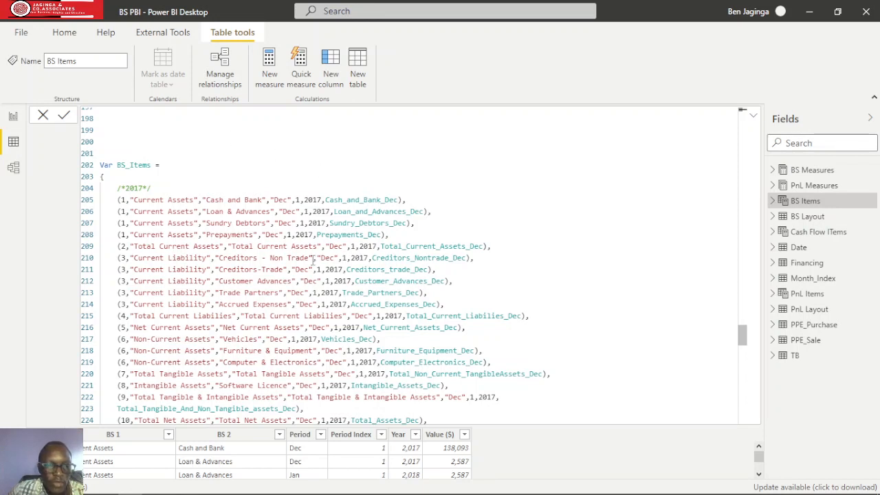
Step: Examine how the December 2017 rows of the BS_Items variable combine index, categories, period, period index, year and value variable
scroll(255, 276, "down", 8)
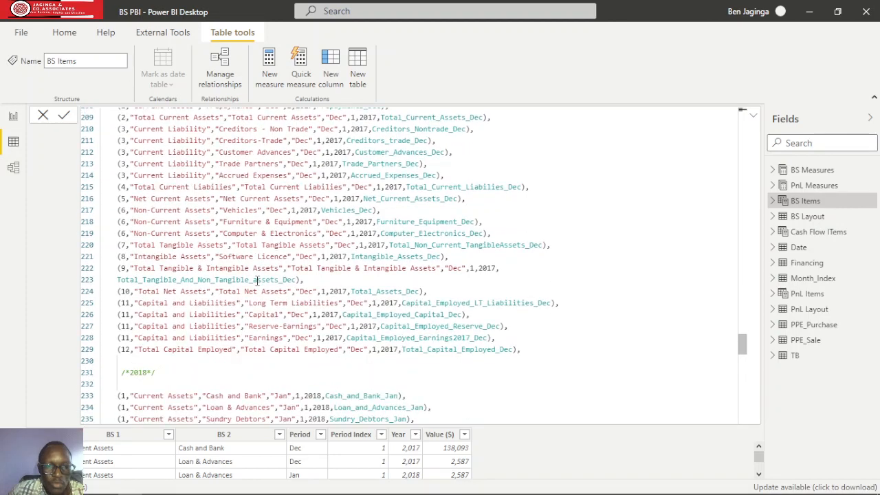
scroll(258, 280, "up", 6)
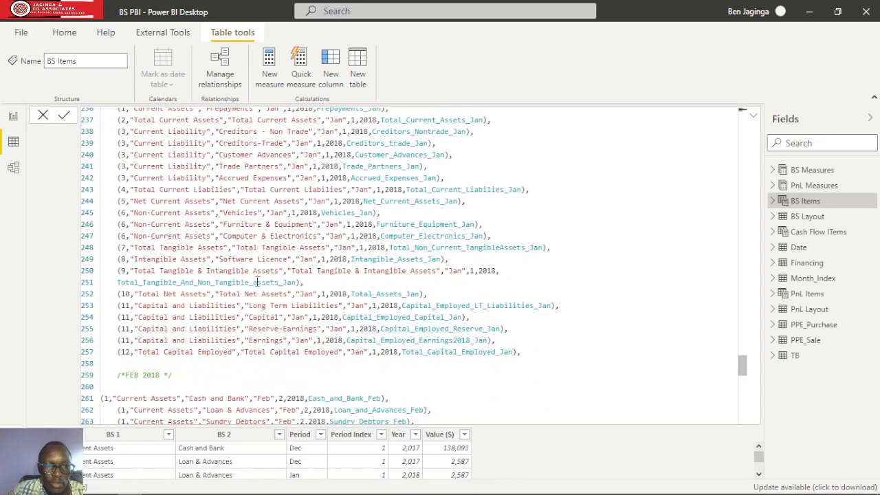
scroll(257, 280, "down", 9)
scroll(258, 280, "up", 3)
scroll(262, 291, "up", 5)
scroll(277, 309, "up", 4)
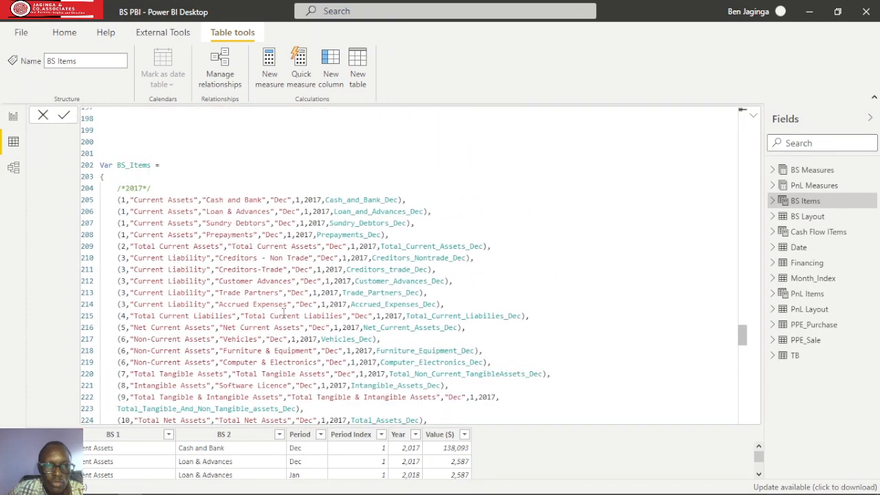
scroll(261, 279, "down", 6)
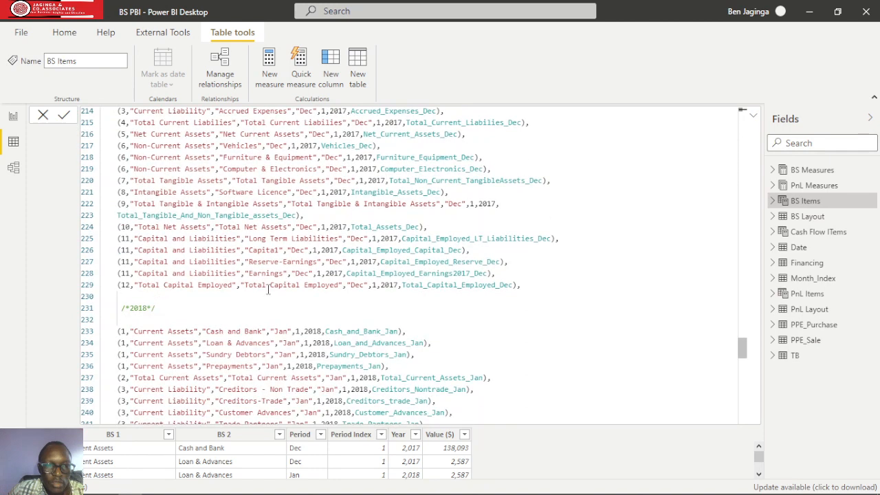
scroll(271, 287, "up", 5)
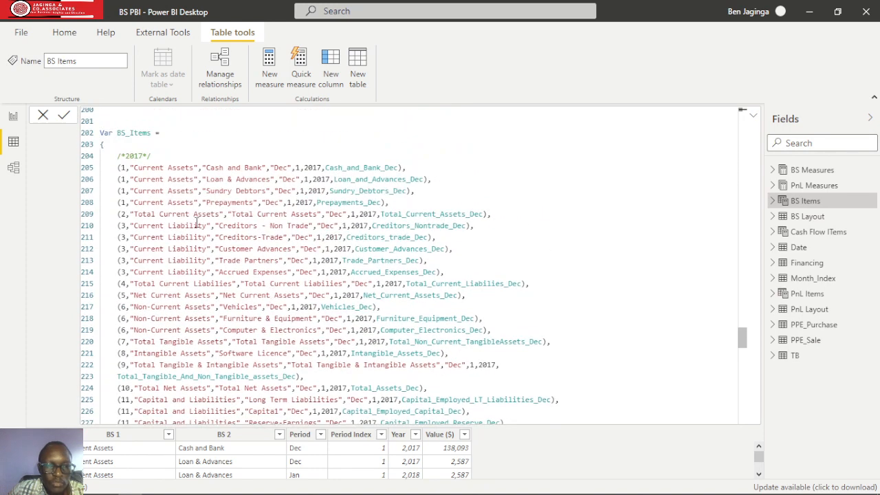
Step: Examine the January 2018 rows of the BS_Items variable, from Cash and Bank to Total Capital Employed
scroll(251, 257, "down", 6)
scroll(251, 260, "down", 7)
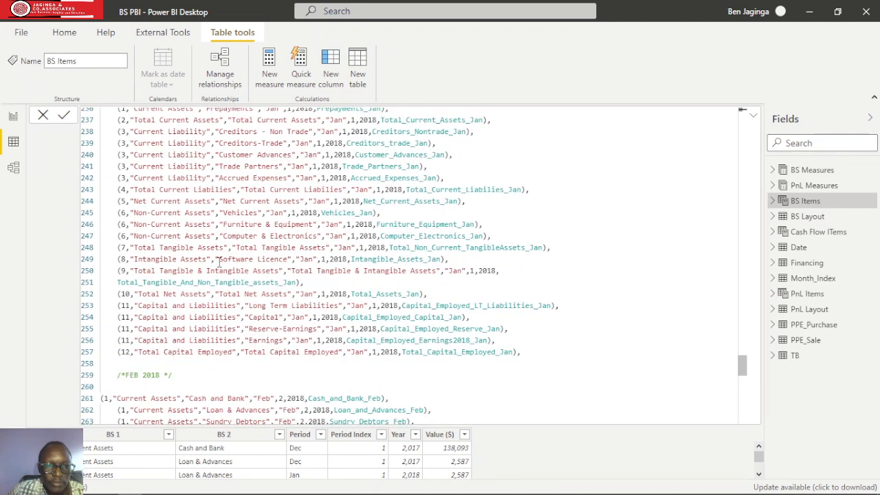
scroll(219, 265, "up", 3)
scroll(226, 273, "down", 5)
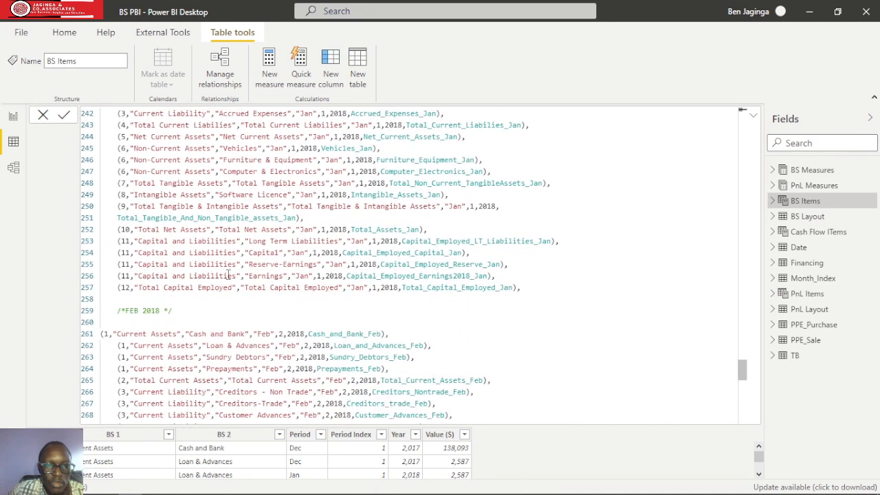
scroll(231, 277, "up", 1)
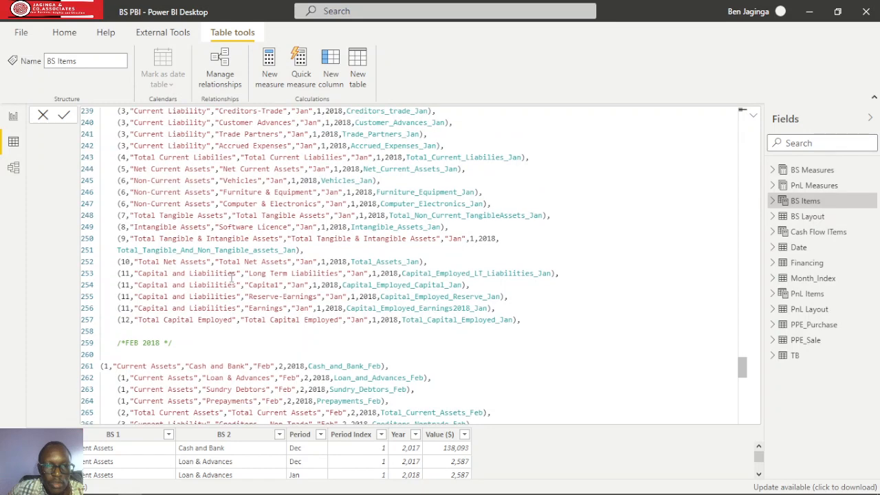
Step: Review the February and March 2018 row blocks of the BS_Items variable
scroll(315, 225, "down", 6)
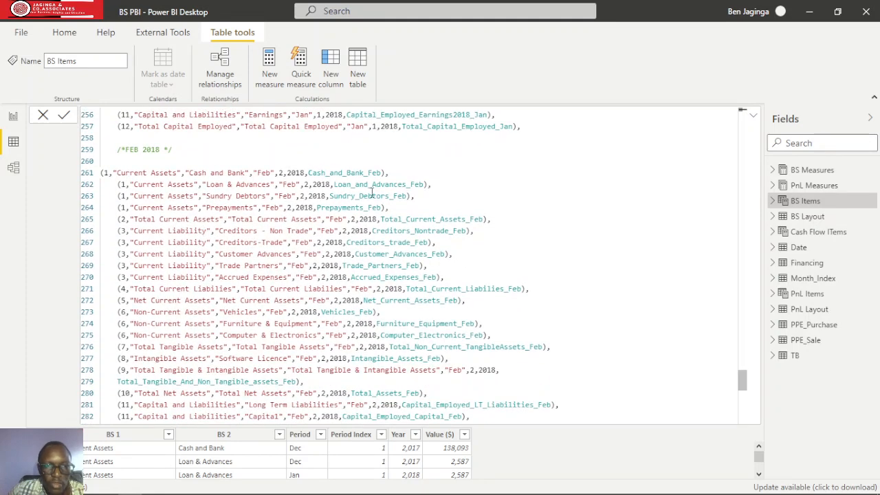
scroll(172, 289, "down", 2)
scroll(236, 268, "down", 3)
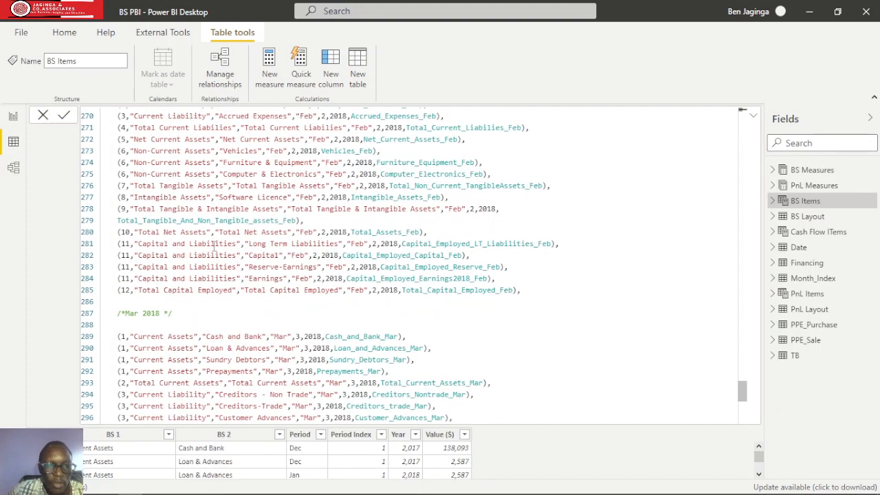
scroll(203, 263, "down", 6)
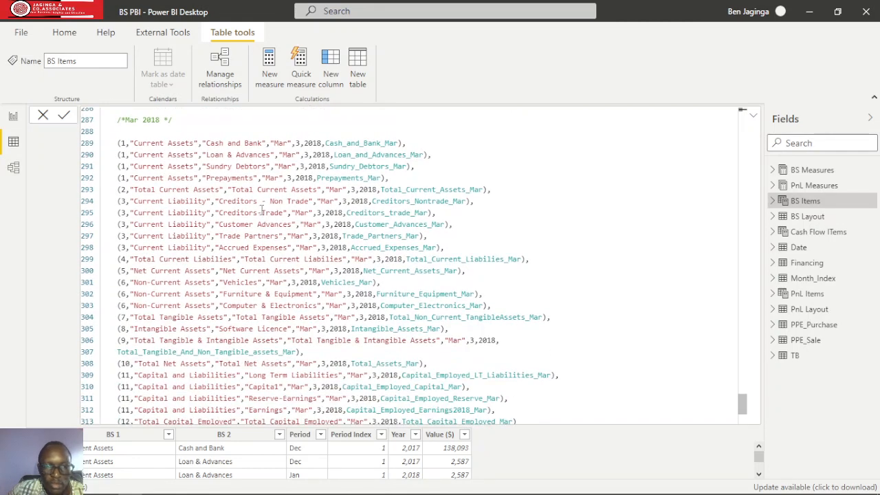
Step: Compare the period index entries in the March, February and January 2018 rows, working back up to the 2018 heading
scroll(293, 302, "up", 3)
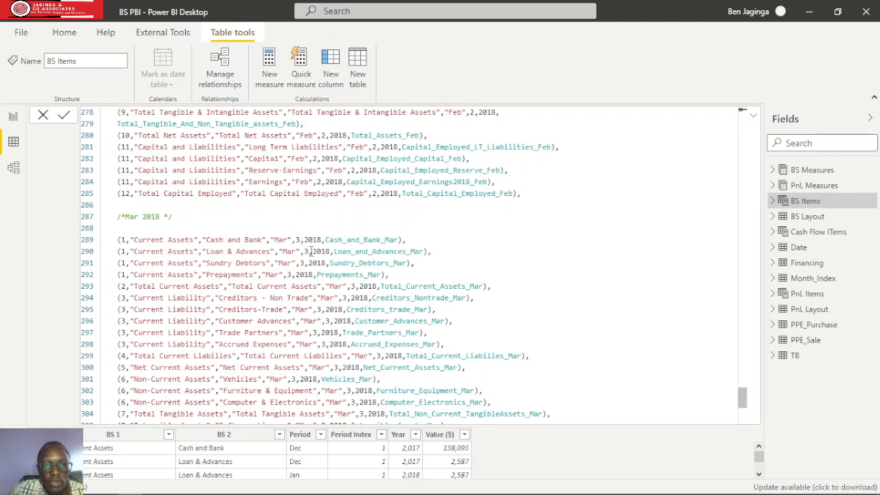
scroll(310, 251, "up", 4)
scroll(314, 265, "up", 9)
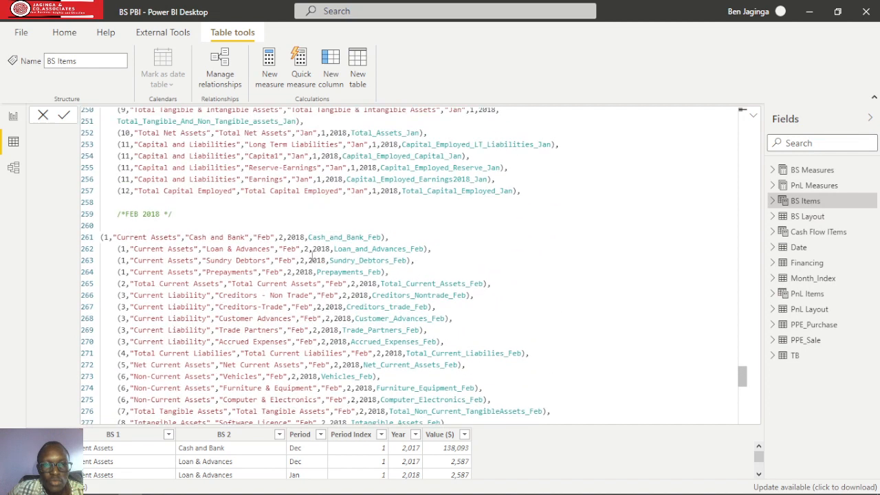
scroll(305, 256, "up", 4)
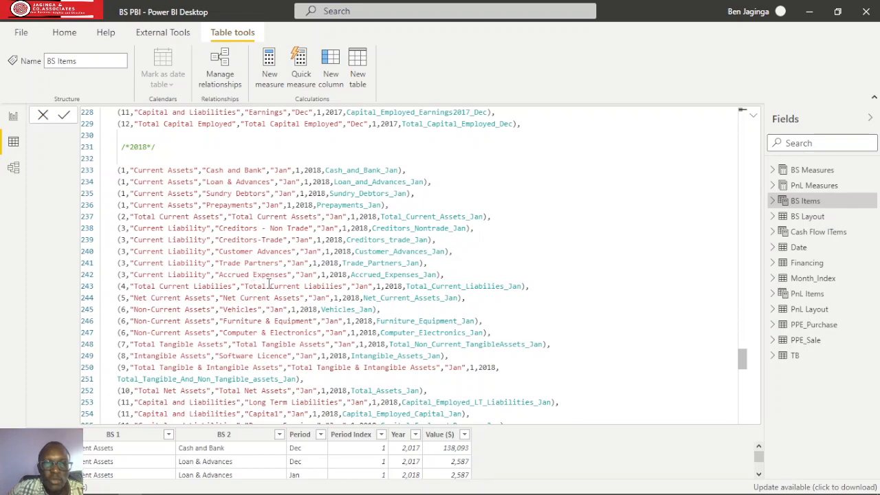
Step: Inspect the end of the formula, where the Return statement outputs FILTER(BS_Items,[Value7])
scroll(234, 294, "down", 7)
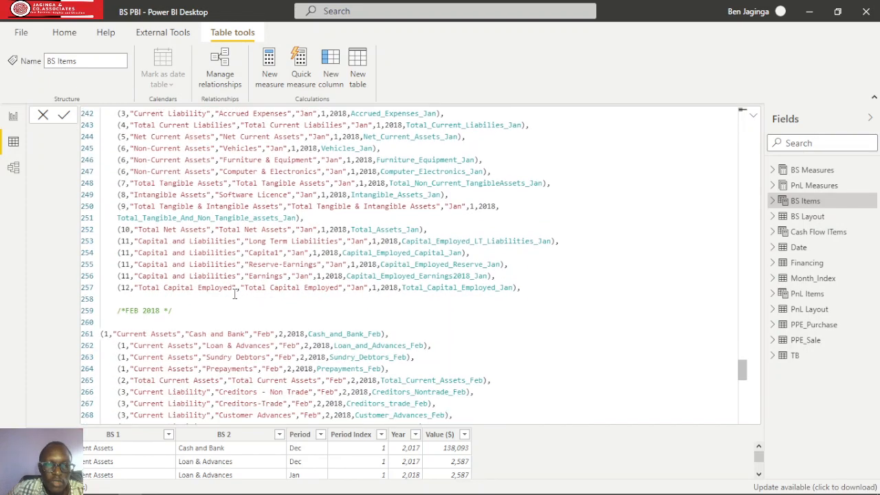
scroll(233, 294, "down", 15)
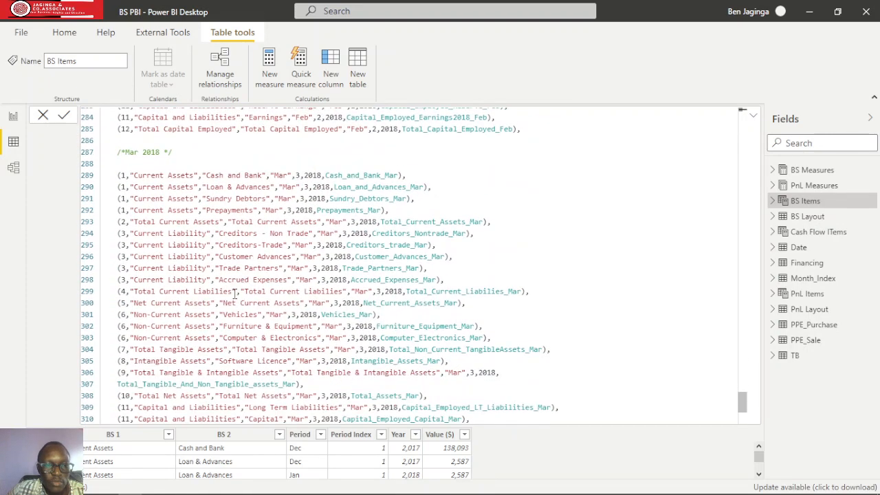
scroll(234, 293, "down", 1)
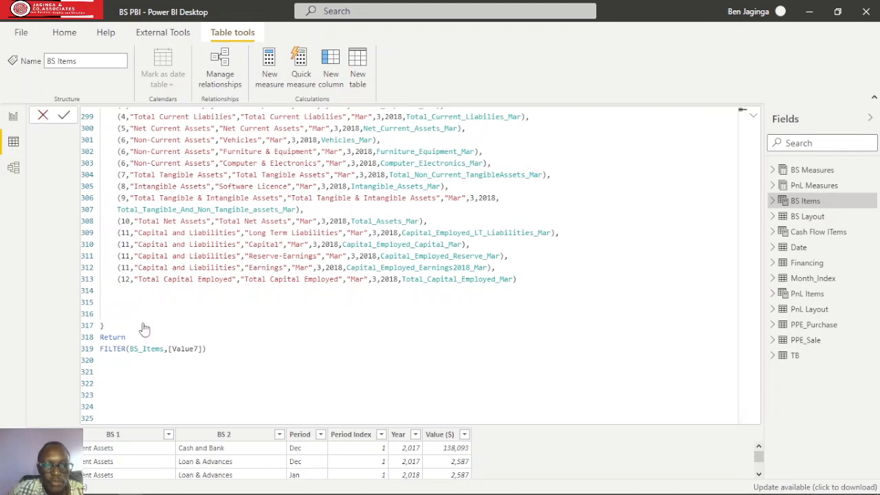
Step: Go back to the December 2017 variables near the start of the formula and collapse the formula to show the table
key("ctrl+Home")
scroll(257, 275, "down", 2)
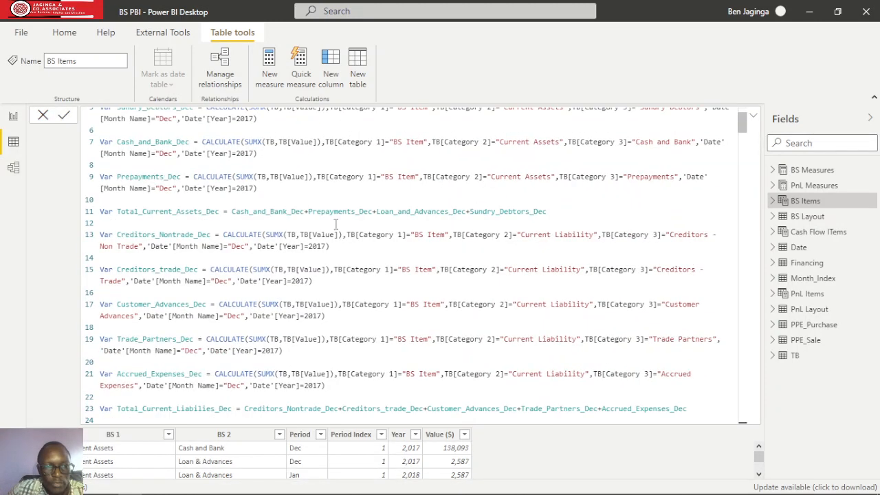
left_click(753, 116)
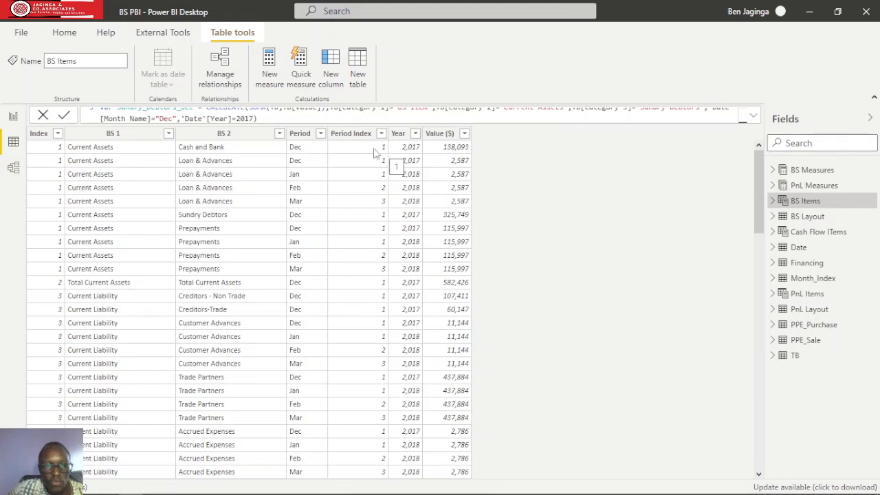
Step: Look through the BS Items table rows from December 2017 to March 2018, checking index, categories, period, year and value
scroll(347, 280, "down", 8)
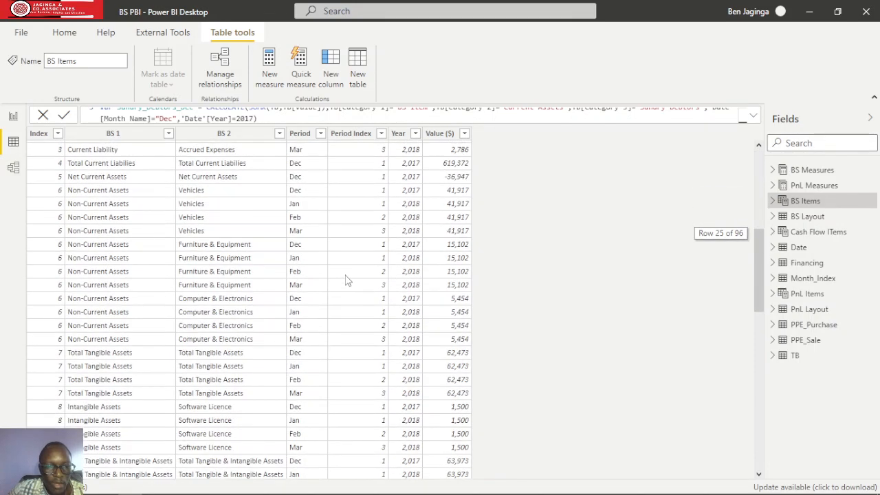
scroll(213, 285, "down", 8)
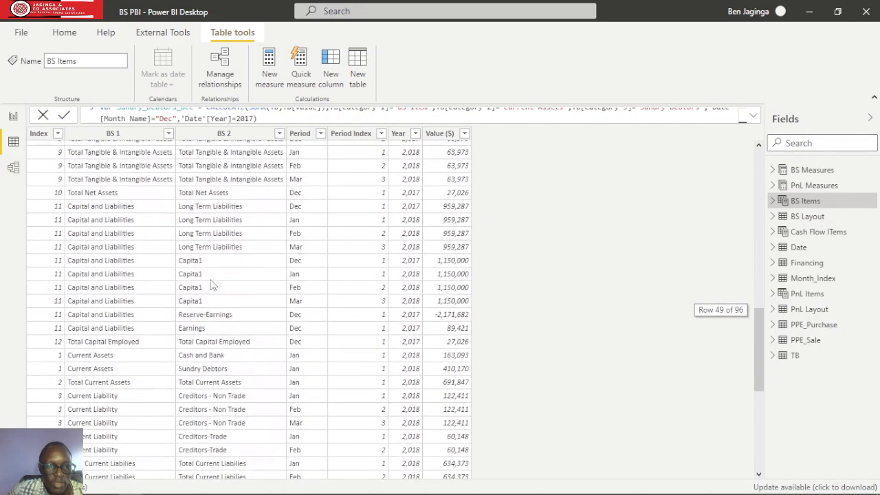
scroll(213, 285, "down", 5)
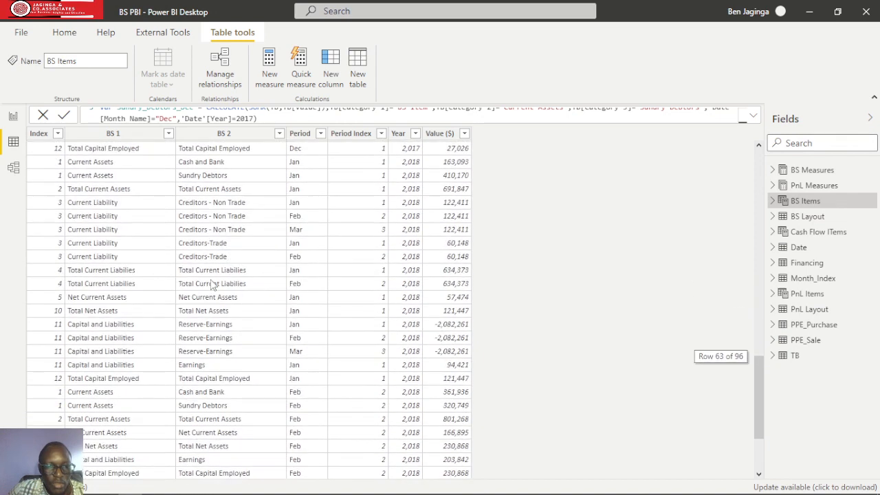
scroll(213, 285, "down", 3)
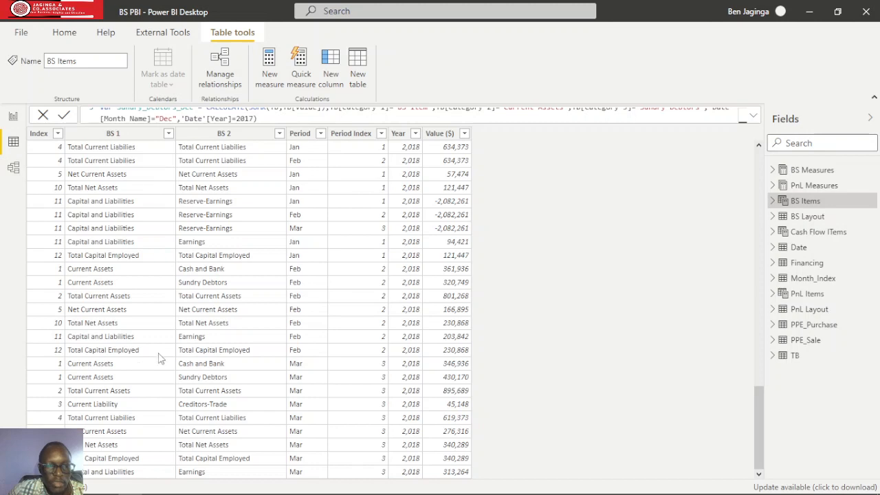
scroll(165, 366, "up", 8)
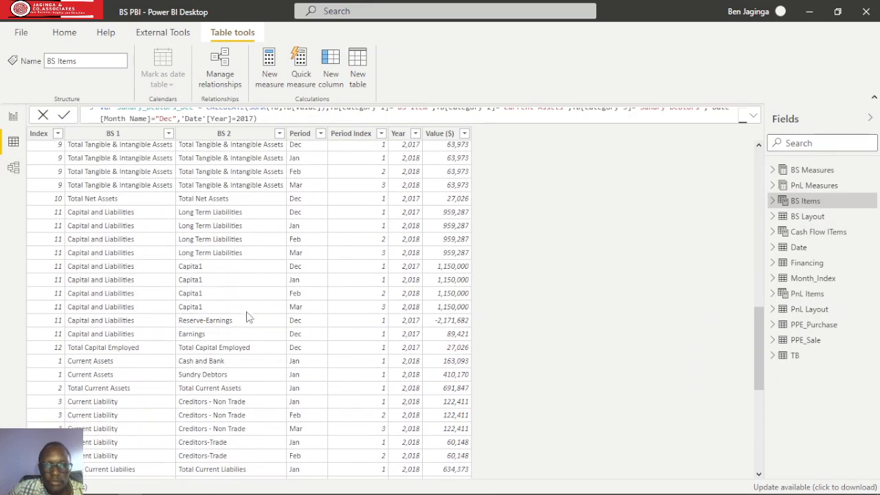
scroll(262, 304, "up", 8)
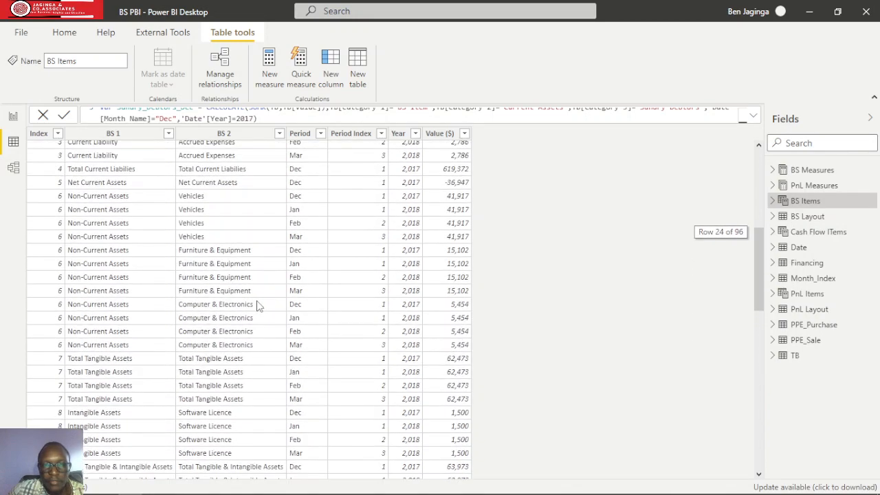
scroll(261, 304, "down", 16)
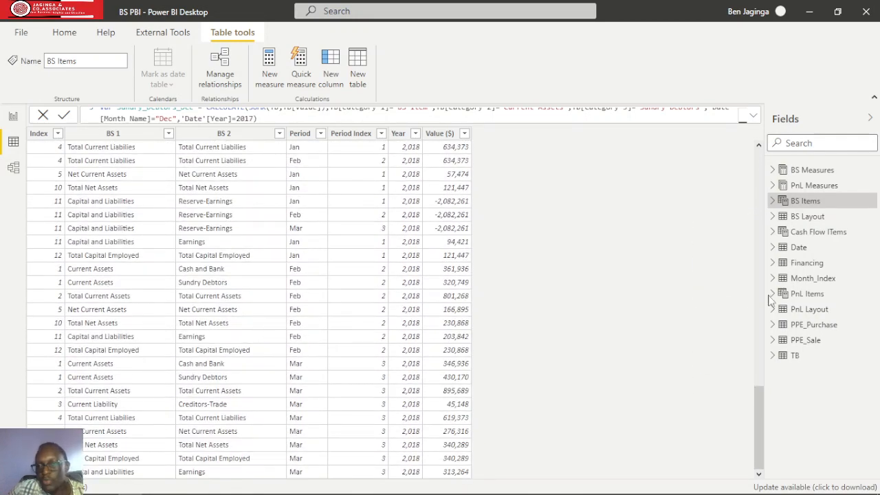
Step: Open the full formula of the Cash Flow ITems table and examine its December 2017 retained earnings, depreciation, bad debt and accrued expenses variables
left_click(818, 231)
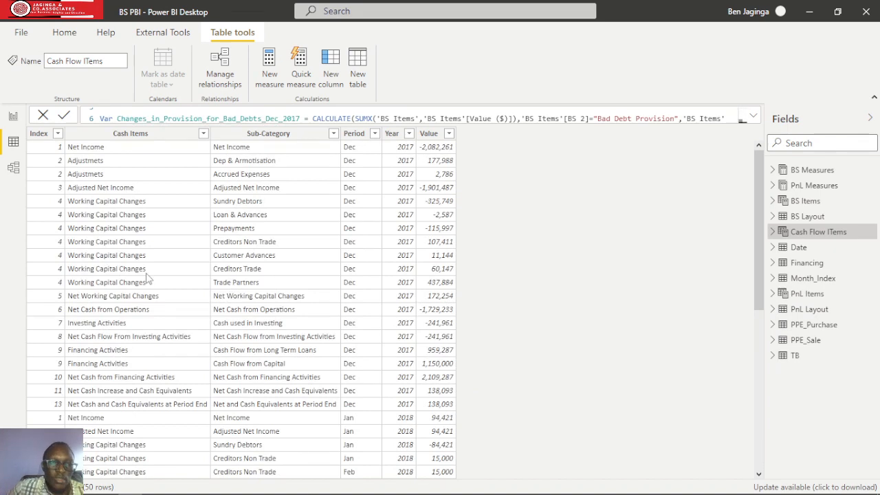
left_click(753, 117)
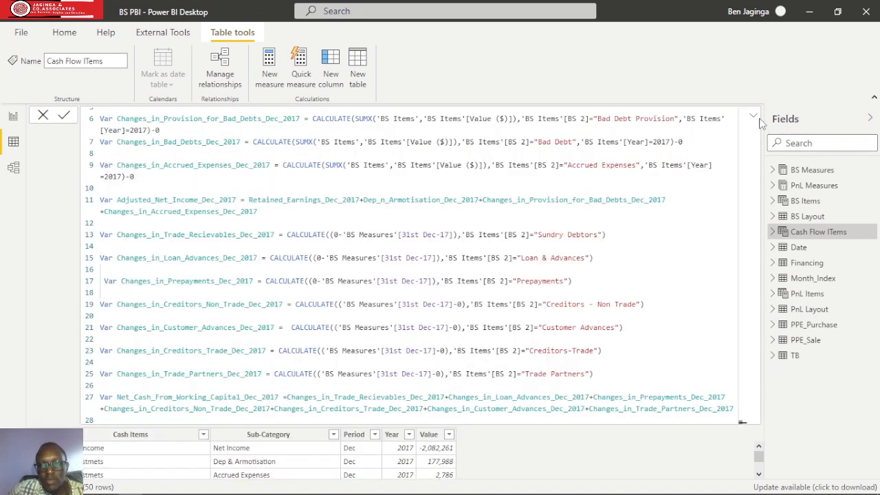
scroll(214, 215, "up", 2)
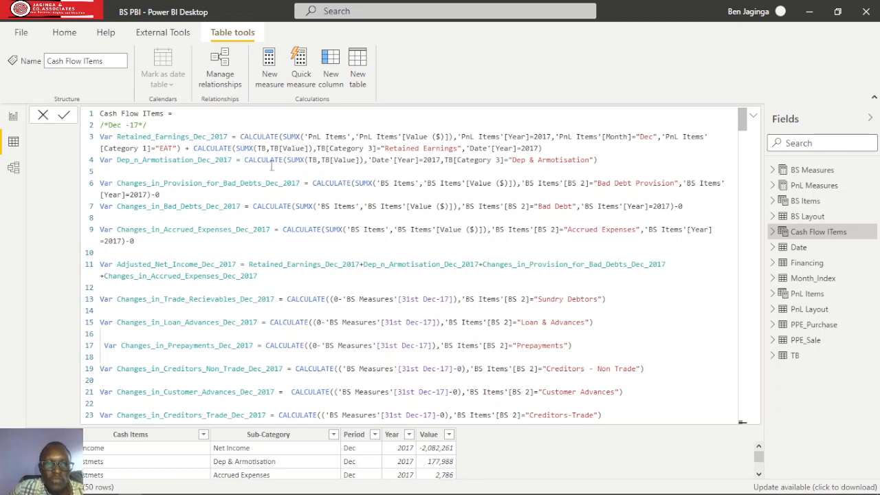
scroll(227, 191, "down", 1)
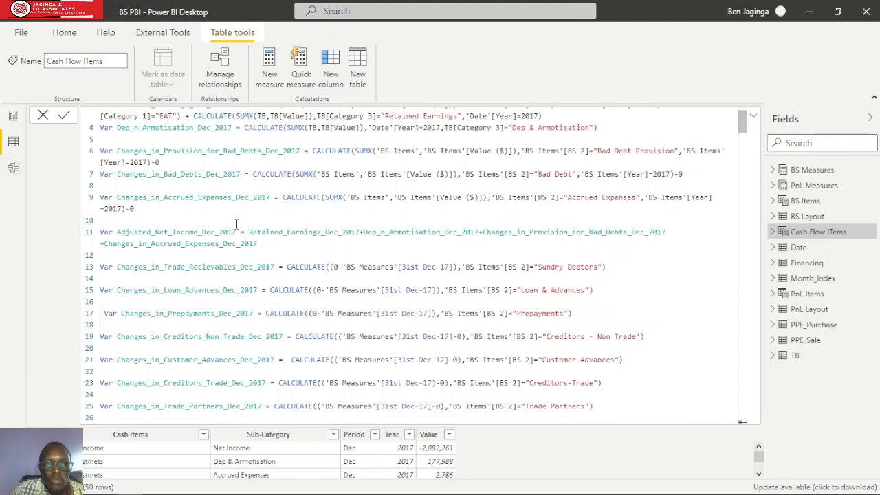
scroll(225, 172, "up", 1)
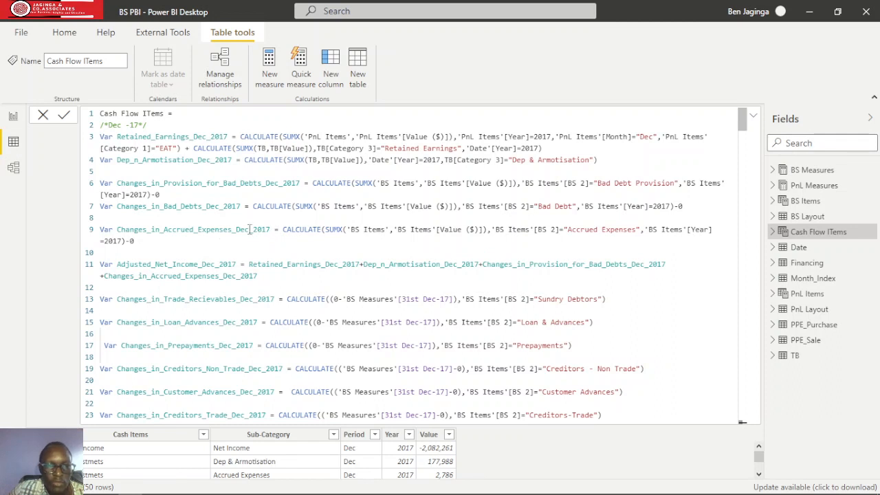
Step: Read the December 2017 working capital change variables, from trade receivables to trade partners, and their sum in Net_Cash_From_Working_Capital_Dec_2017
scroll(242, 215, "down", 2)
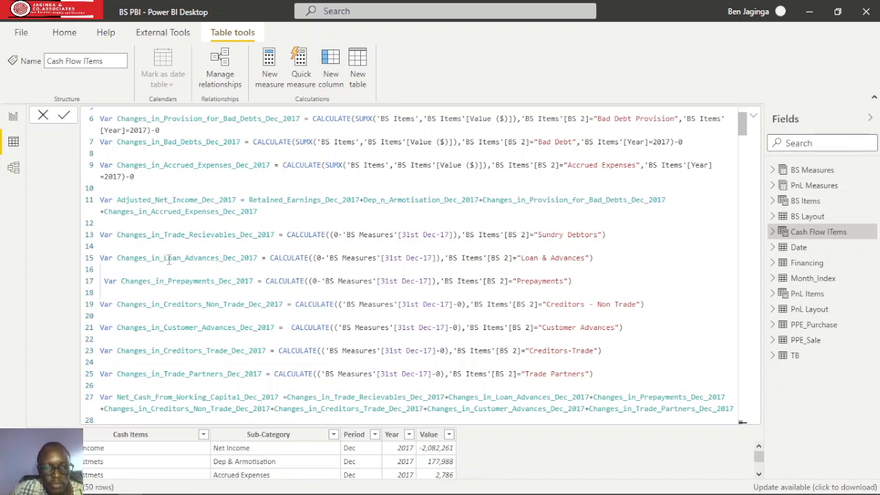
scroll(195, 260, "down", 1)
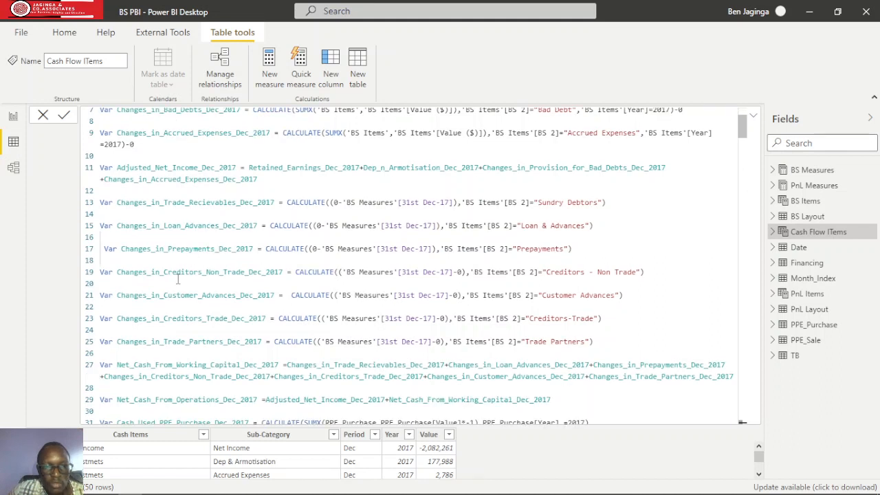
scroll(180, 280, "down", 1)
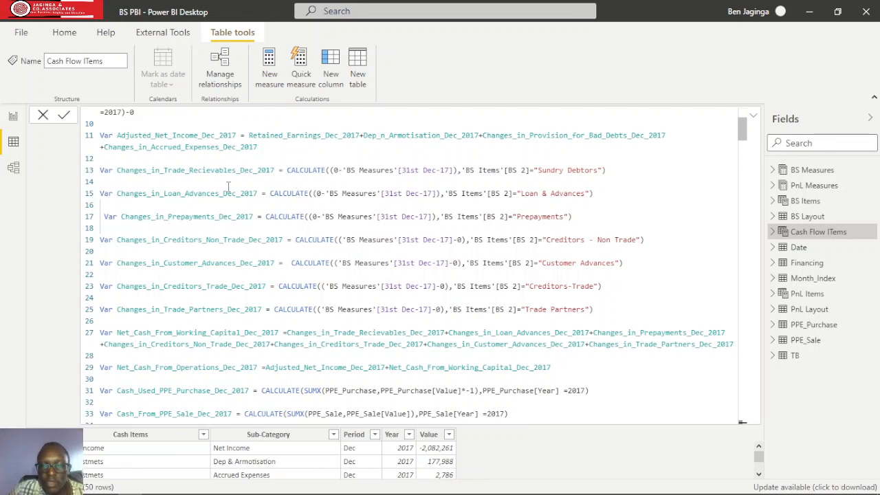
scroll(330, 280, "down", 2)
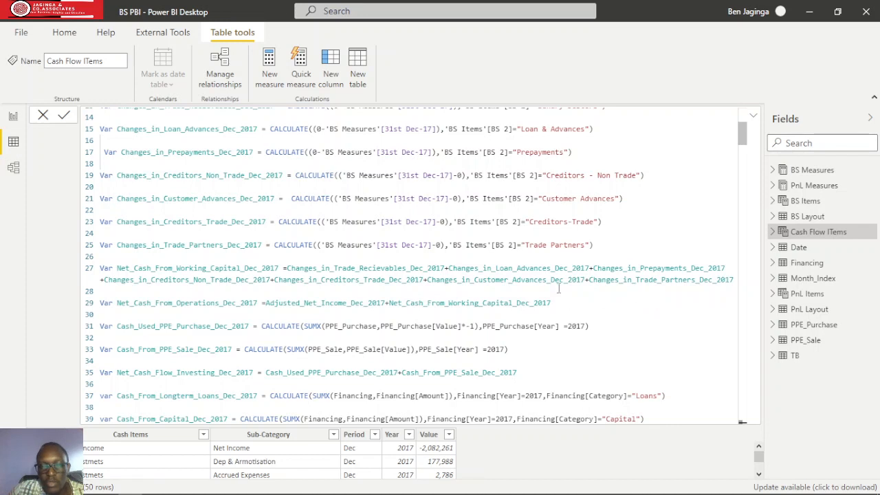
scroll(173, 256, "down", 1)
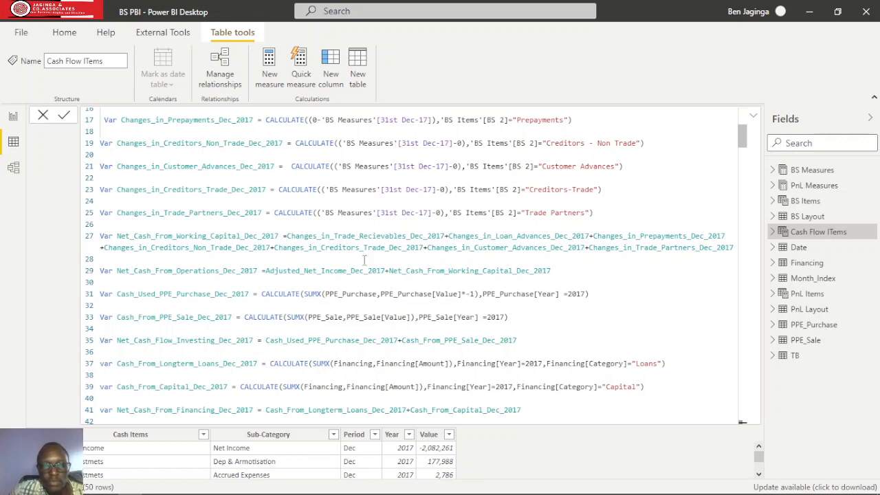
Step: Examine the December 2017 investing and financing variables and the calculation of cash and cash equivalents at period end
scroll(221, 285, "down", 3)
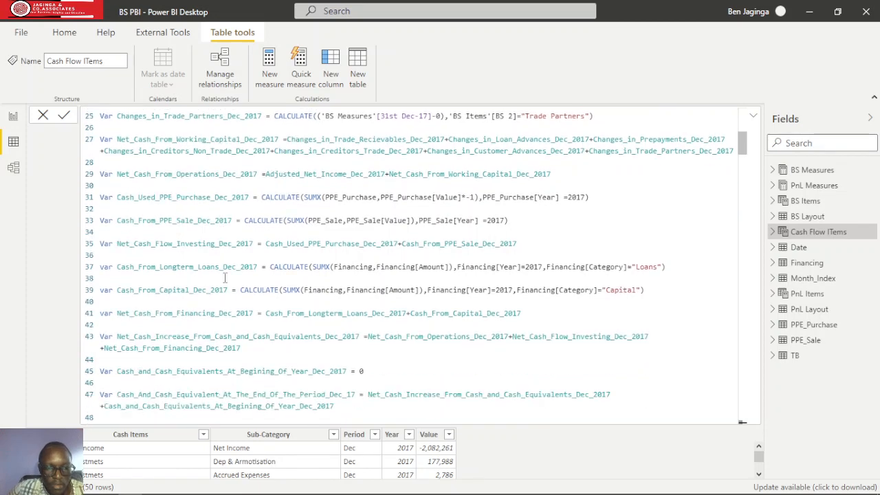
scroll(225, 268, "down", 2)
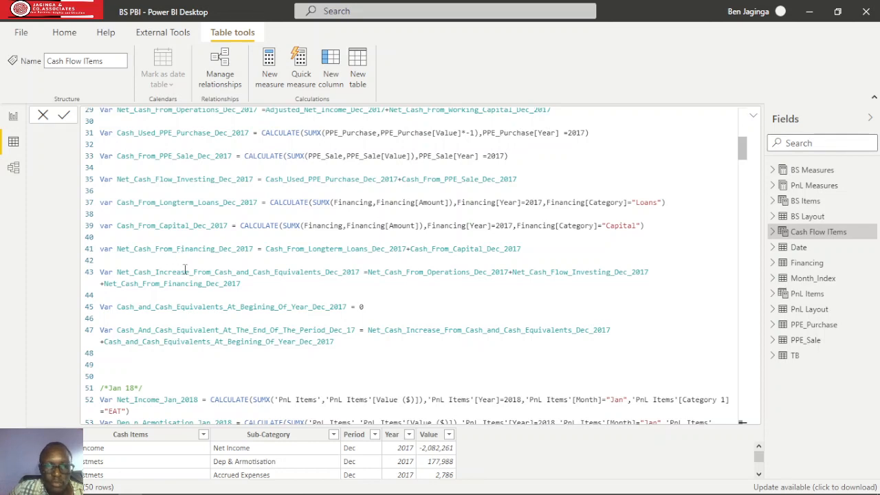
scroll(201, 243, "down", 3)
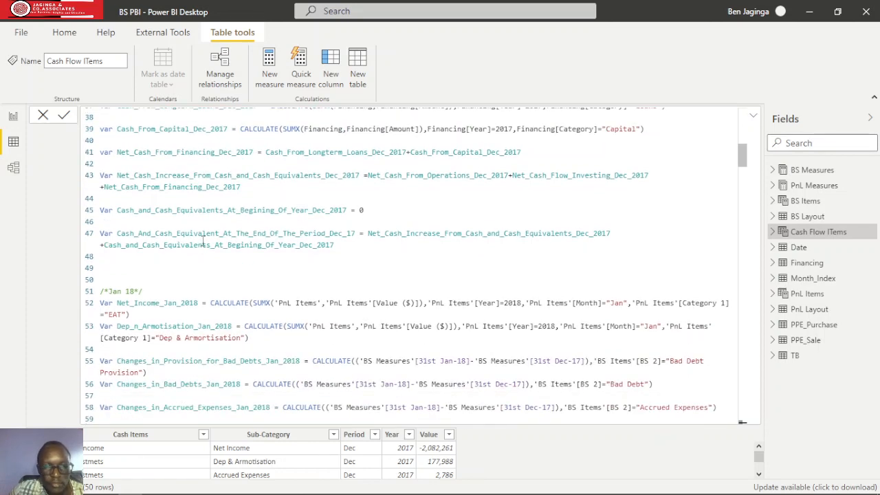
Step: Look through the Jan 18 variables, checking how changes between 31st Dec-17 and 31st Jan-18 and the investing and financing flows are calculated
scroll(202, 244, "down", 3)
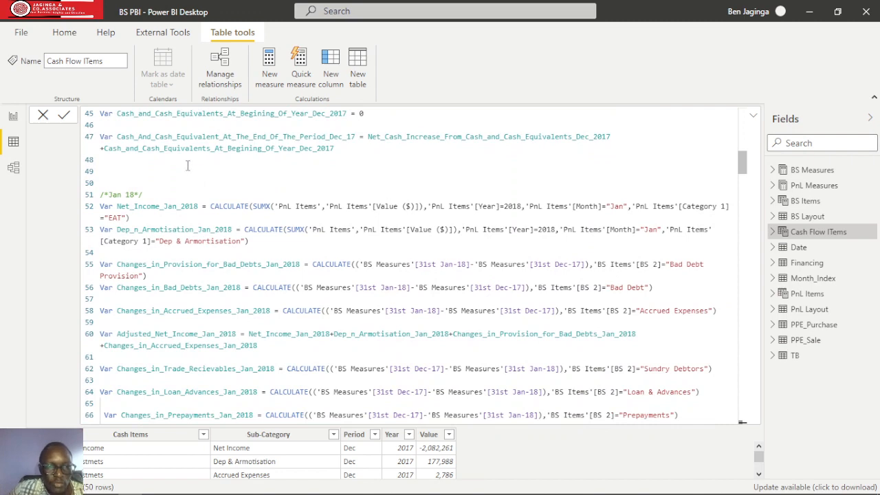
scroll(198, 199, "down", 2)
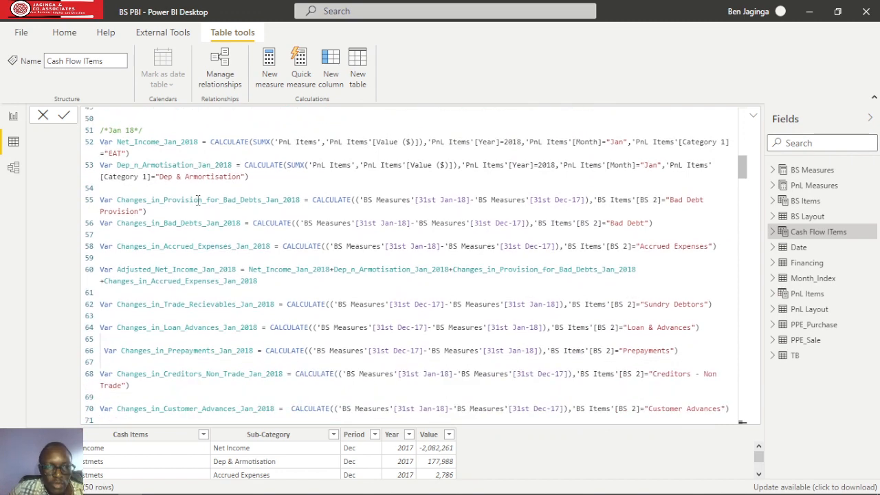
scroll(167, 187, "down", 3)
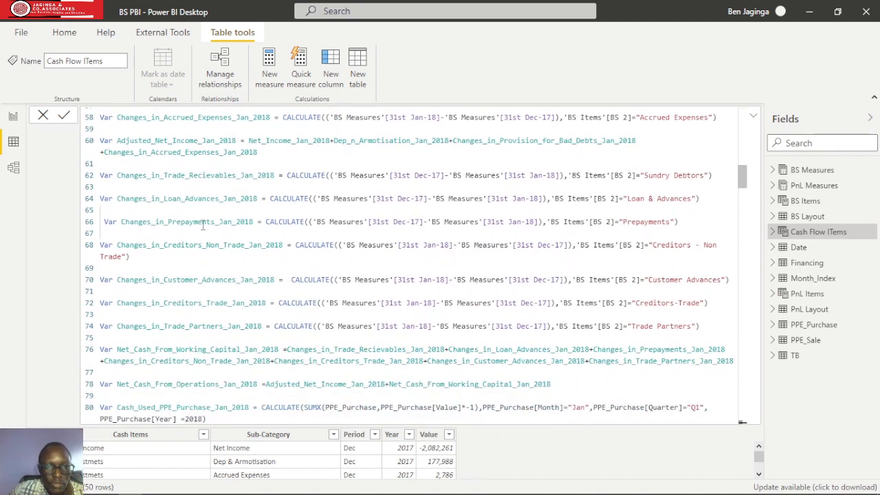
scroll(203, 225, "up", 3)
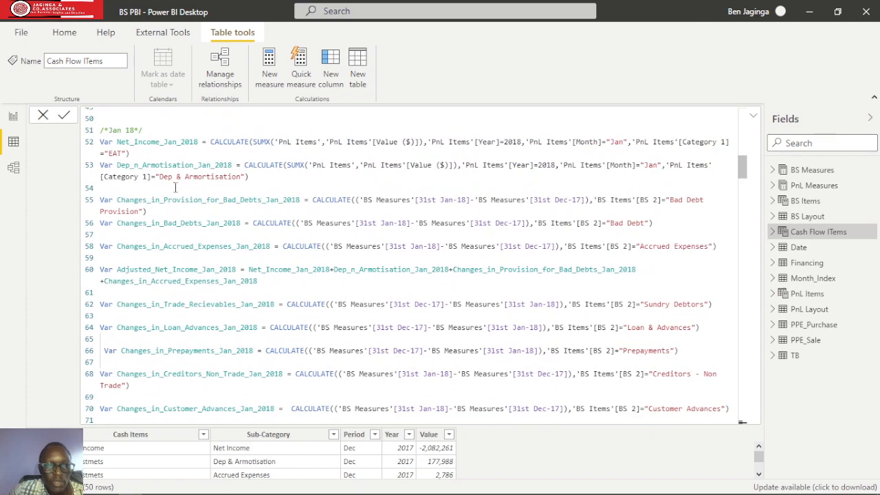
scroll(173, 220, "down", 9)
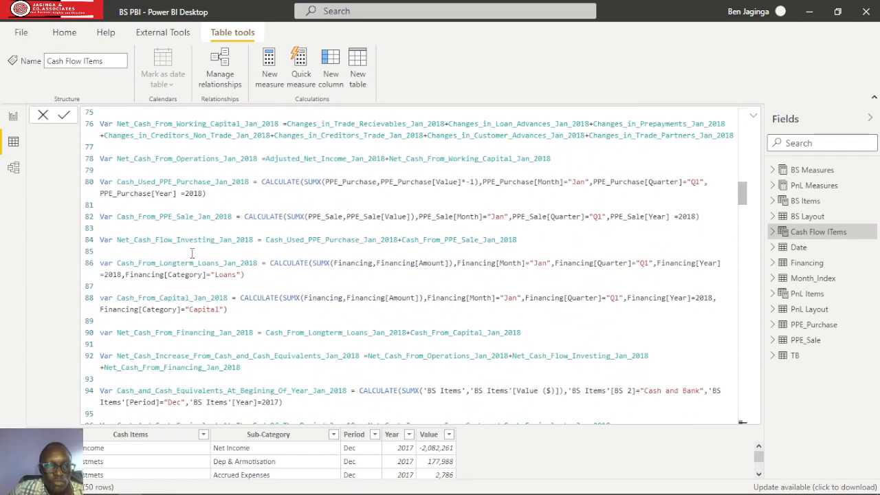
Step: Look through the February and March 2018 variables up to the March opening and closing cash calculations
scroll(191, 253, "down", 6)
scroll(153, 232, "down", 17)
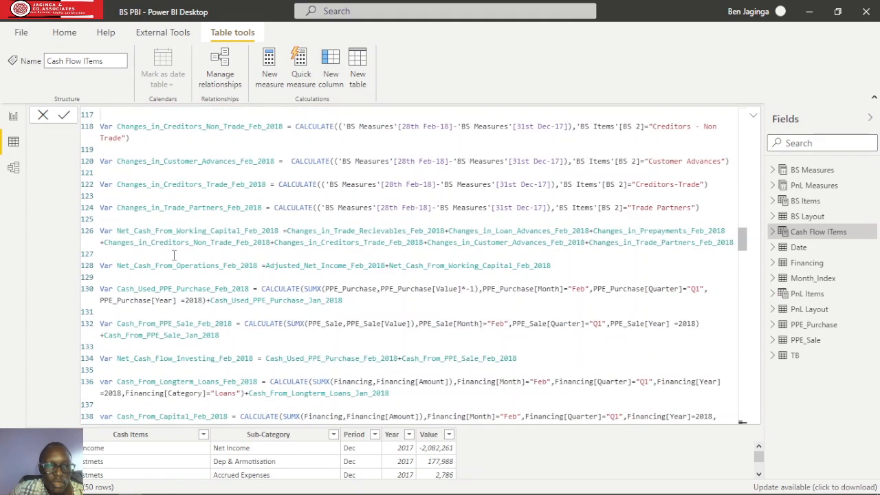
scroll(174, 255, "down", 19)
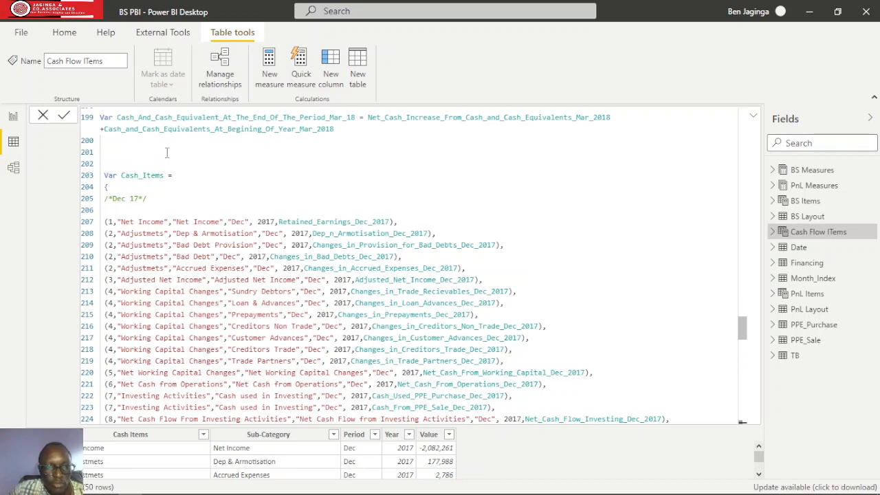
scroll(193, 158, "up", 3)
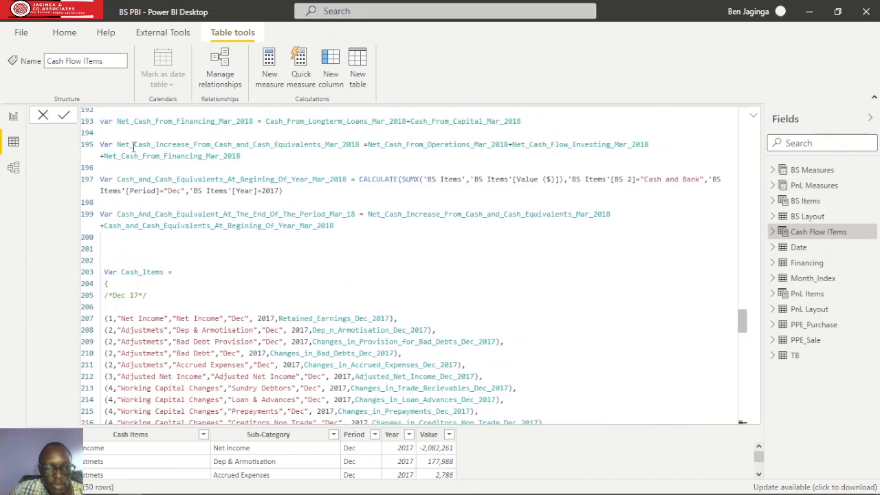
Step: Inspect the Cash_Items rows for each period and the Return statement FILTER(Cash_Items,[Value6]), and collapse the formula
scroll(134, 145, "down", 3)
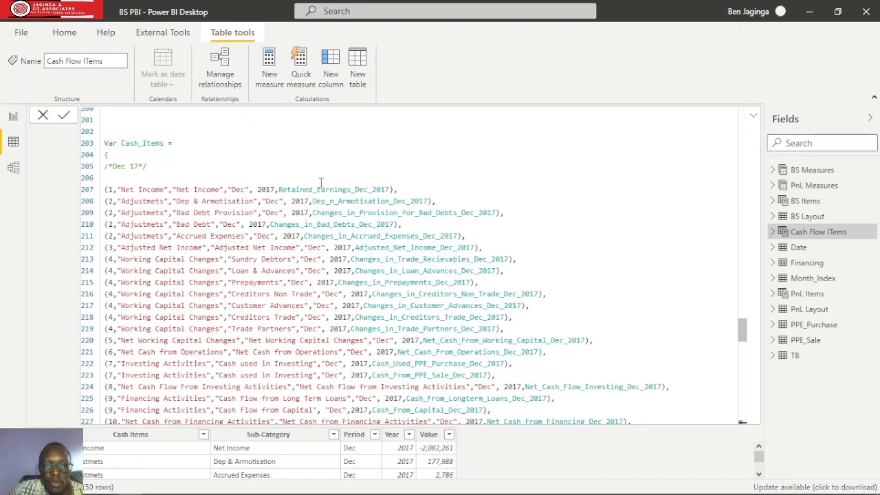
scroll(337, 217, "down", 15)
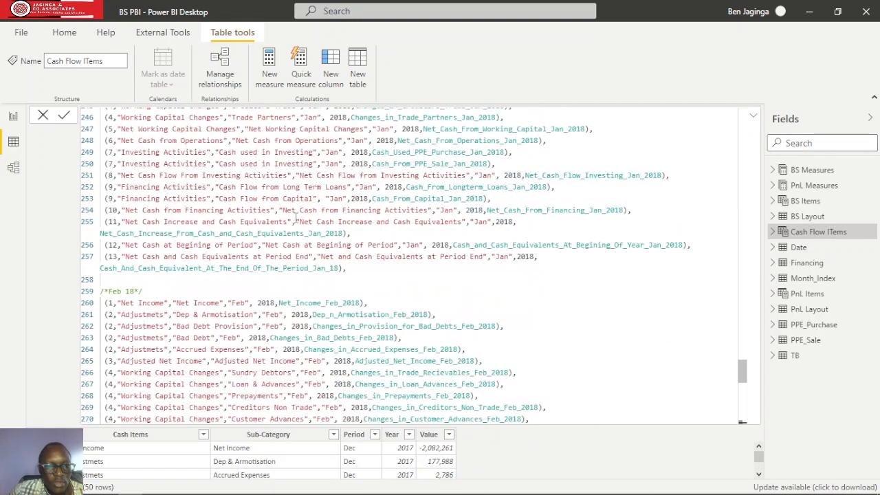
scroll(263, 272, "up", 5)
scroll(263, 262, "down", 15)
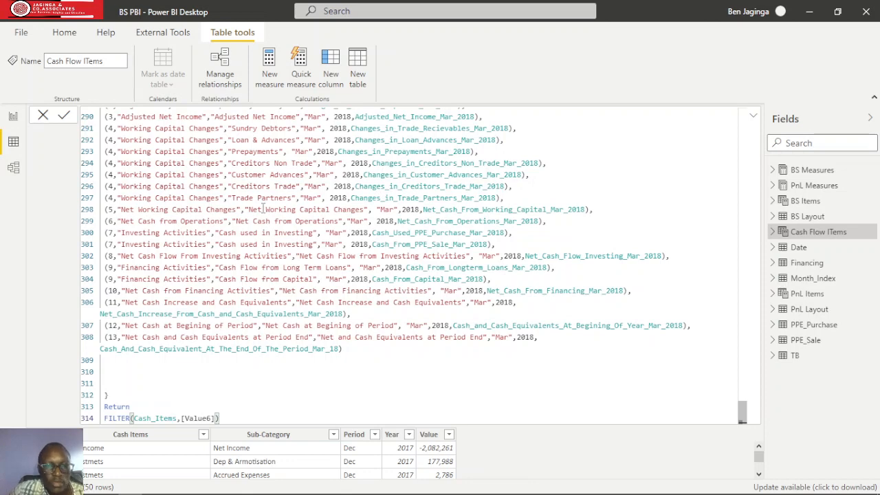
left_click(753, 116)
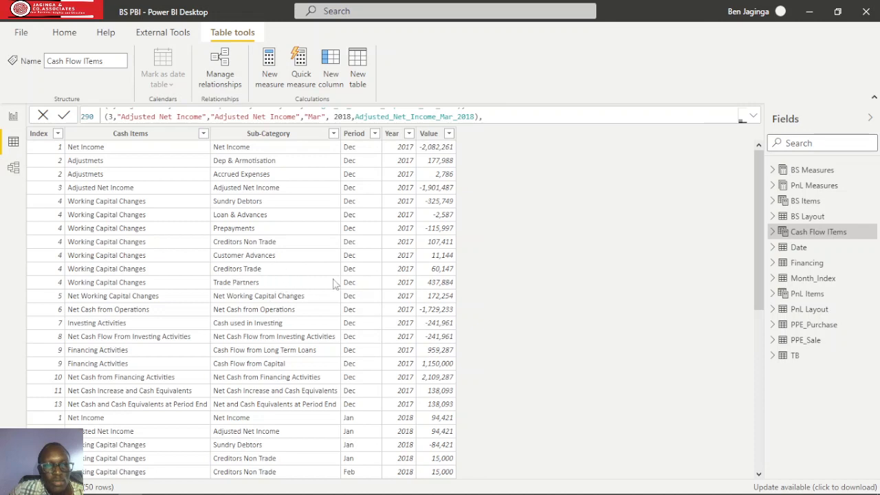
Step: Look through the Cash Flow ITems table rows from December 2017 to March 2018 and go back to the first row
scroll(278, 266, "down", 3)
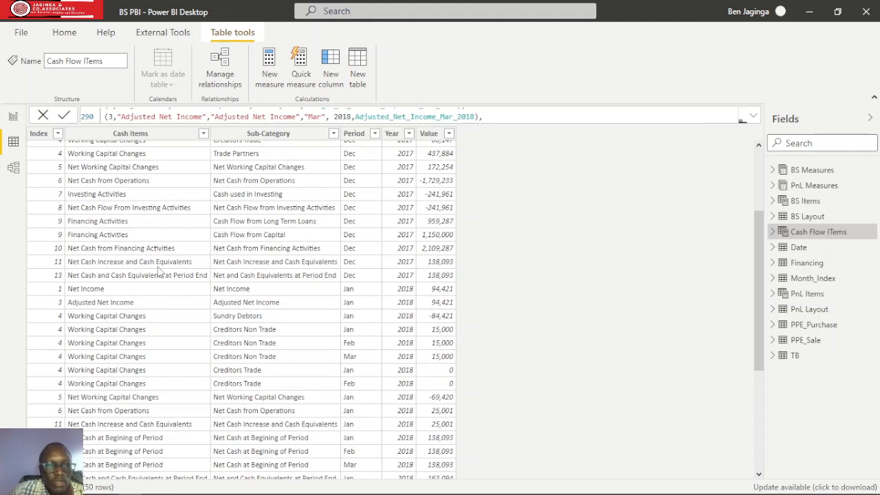
scroll(161, 272, "down", 2)
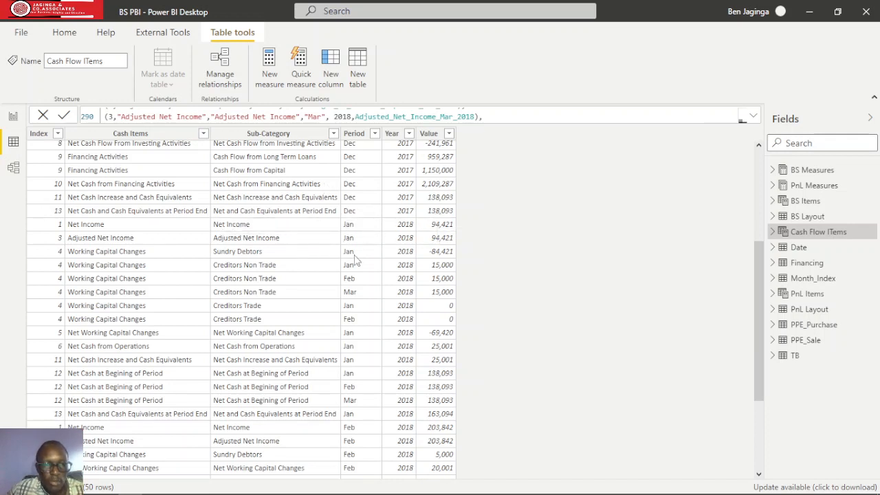
scroll(180, 364, "down", 1)
scroll(180, 364, "down", 3)
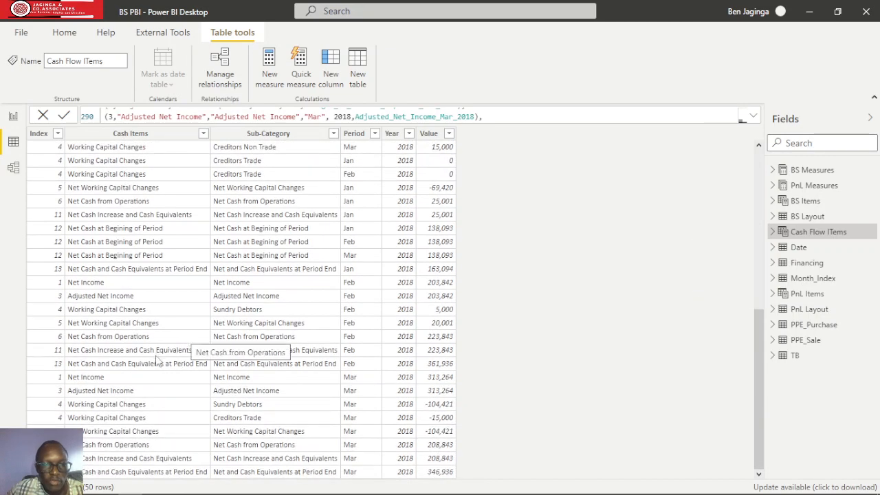
scroll(432, 311, "up", 8)
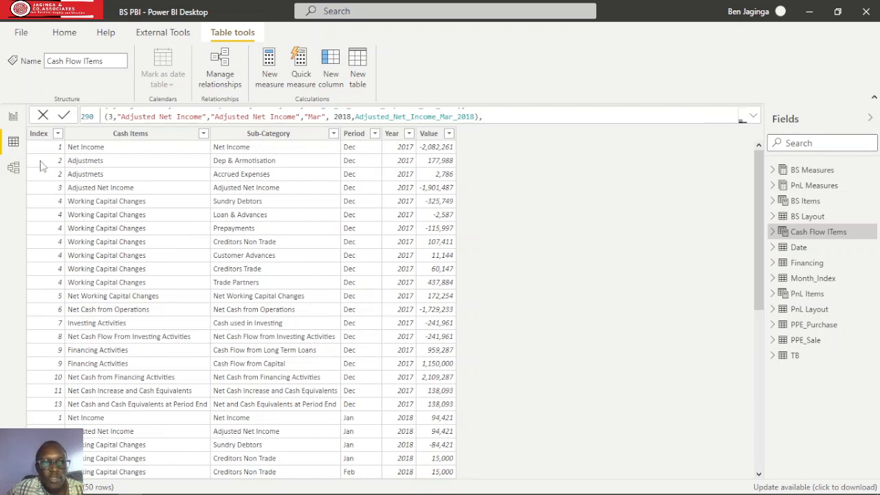
Step: Dismiss the PnL Items formula open over the report and examine the relationships between all tables in the model diagram, across to Cash Flow ITems
left_click(13, 118)
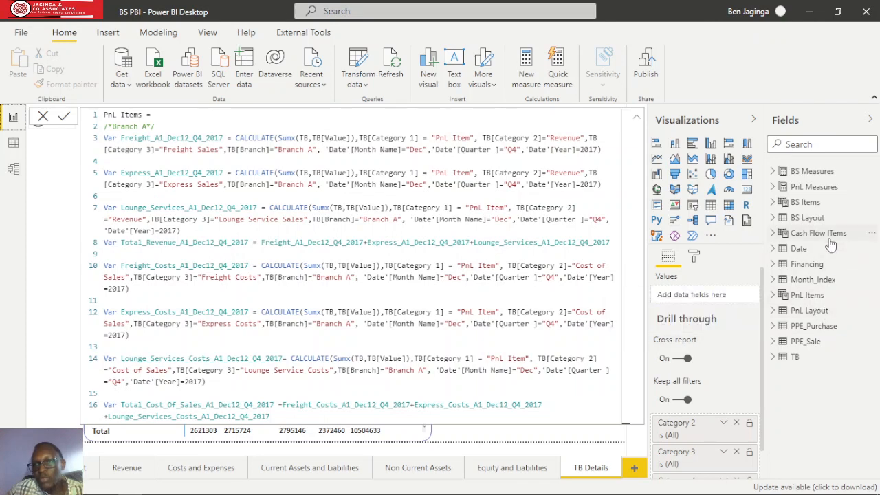
left_click(42, 118)
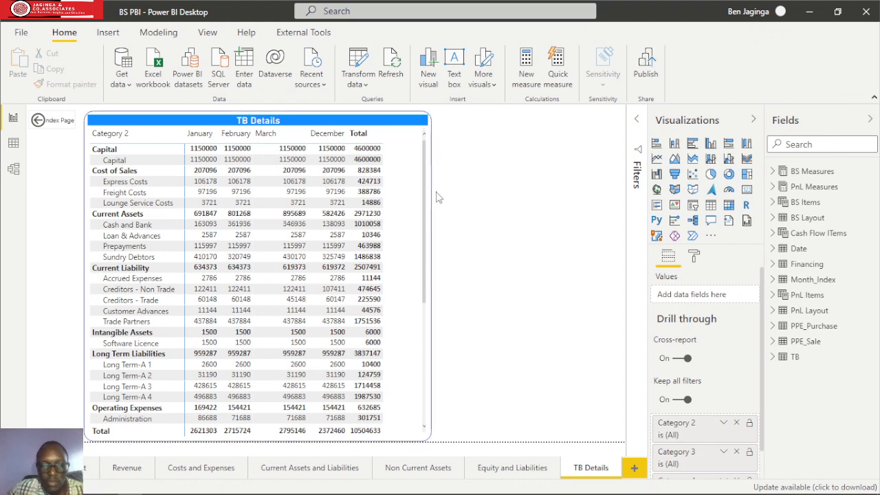
left_click(13, 171)
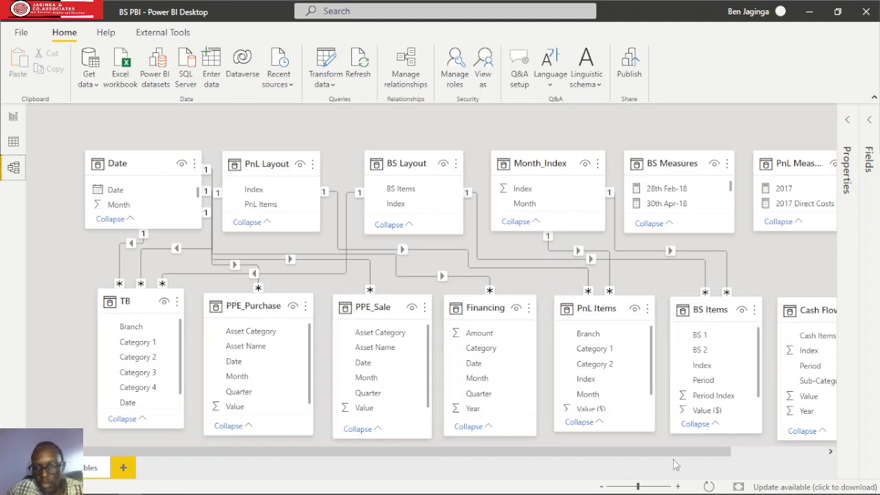
left_click_drag(675, 454, 703, 452)
scroll(760, 446, "right", 1)
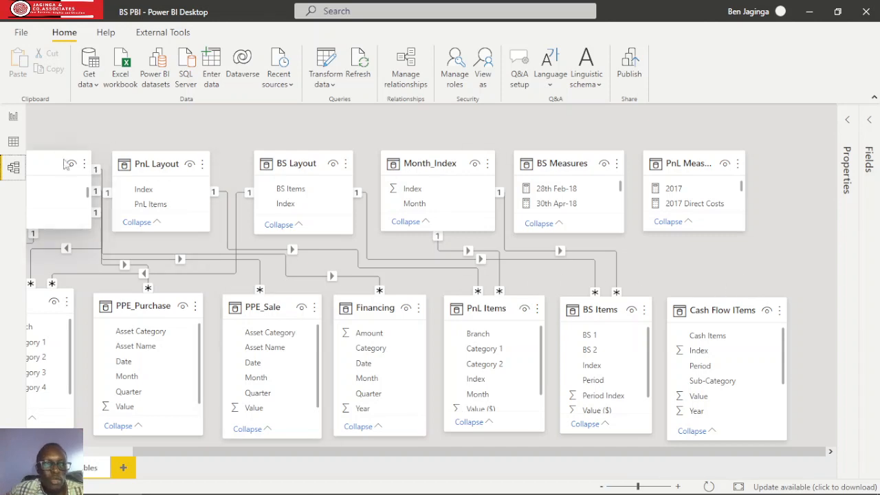
Step: Return to the report and look through the Monthly Income Statement, Branch Income Statement, Cumulative PnL Balances and Yearly Income Statement pages
left_click(13, 117)
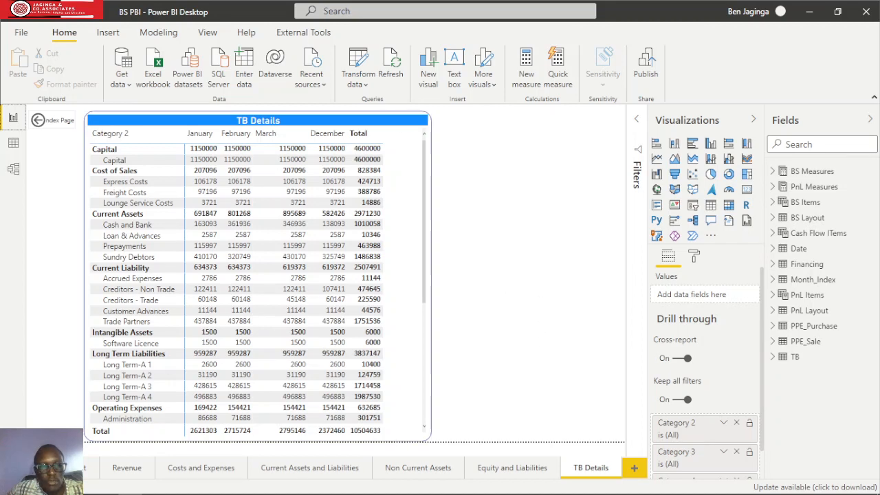
left_click(40, 468)
left_click(40, 468)
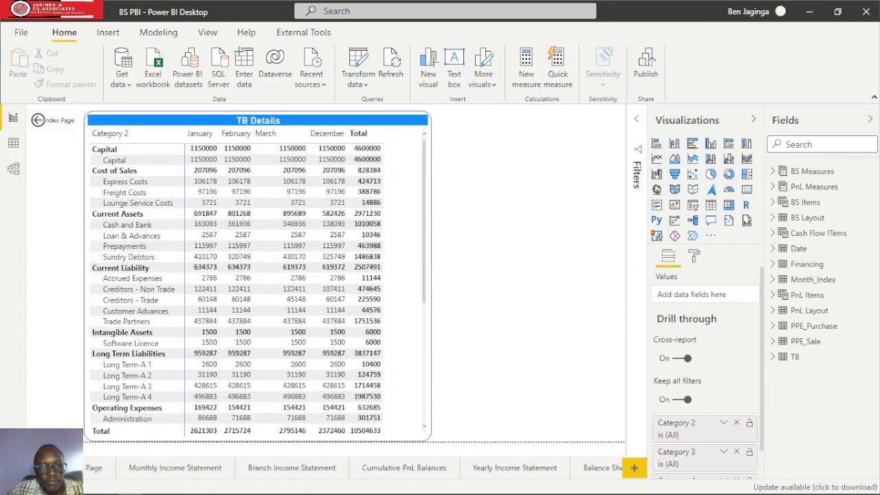
left_click(175, 470)
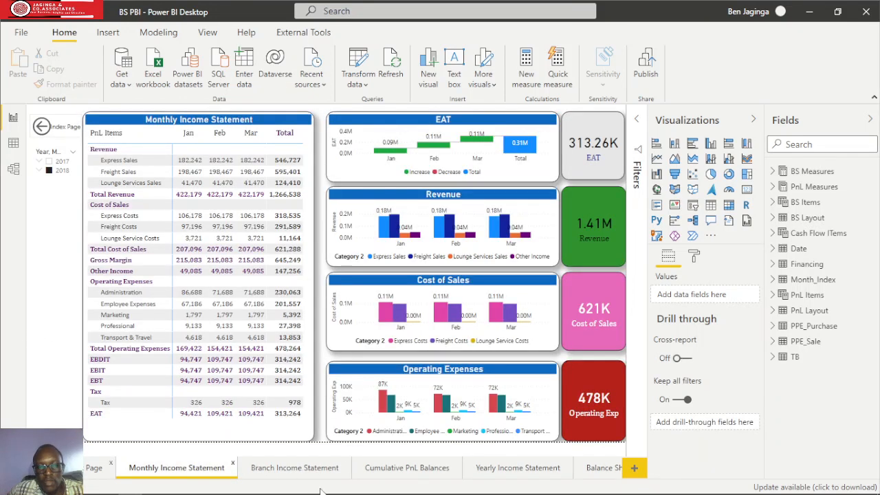
left_click(294, 468)
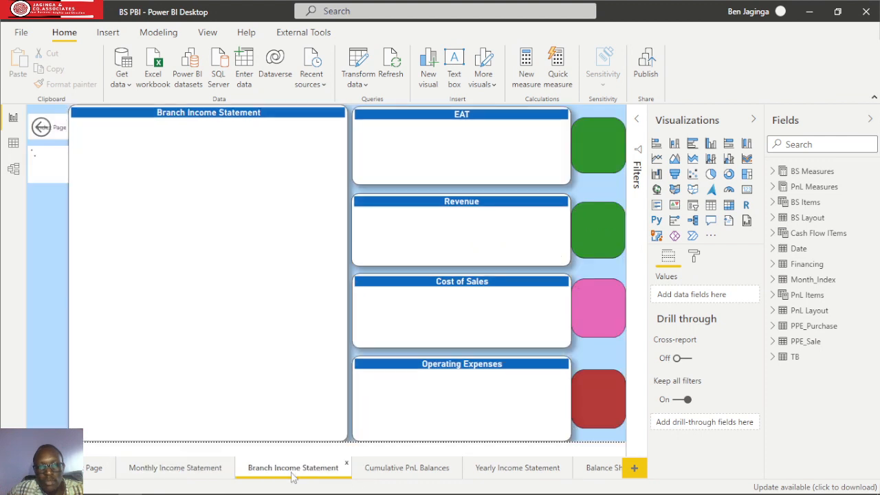
left_click(414, 470)
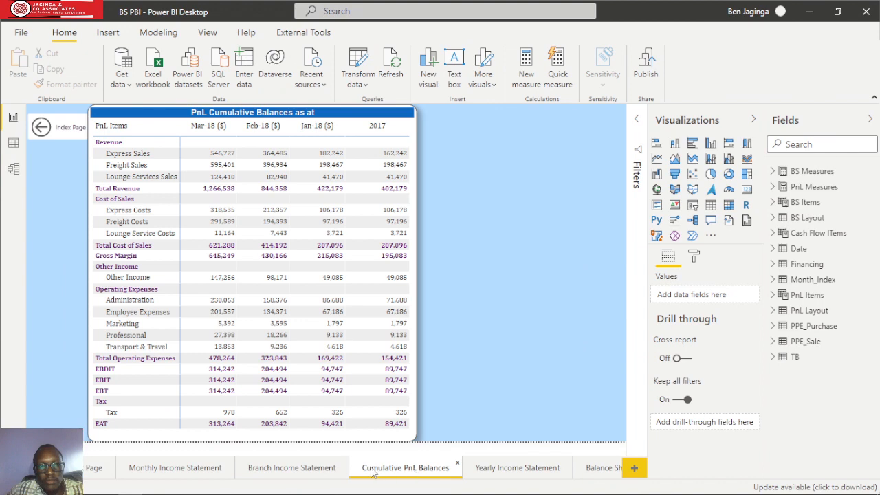
left_click(527, 474)
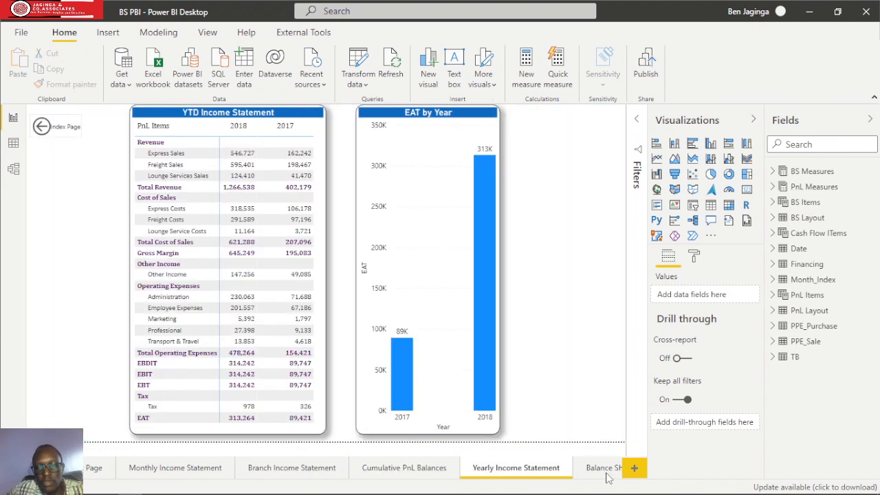
Step: View the statements of financial position on the balance sheet page, the Revenue page and the Statement of Cash Flow page
left_click(605, 472)
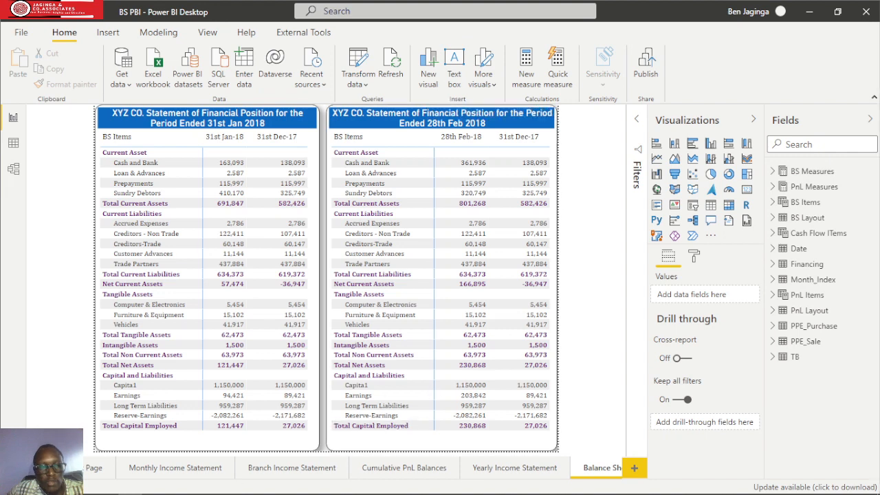
scroll(143, 474, "down", 6)
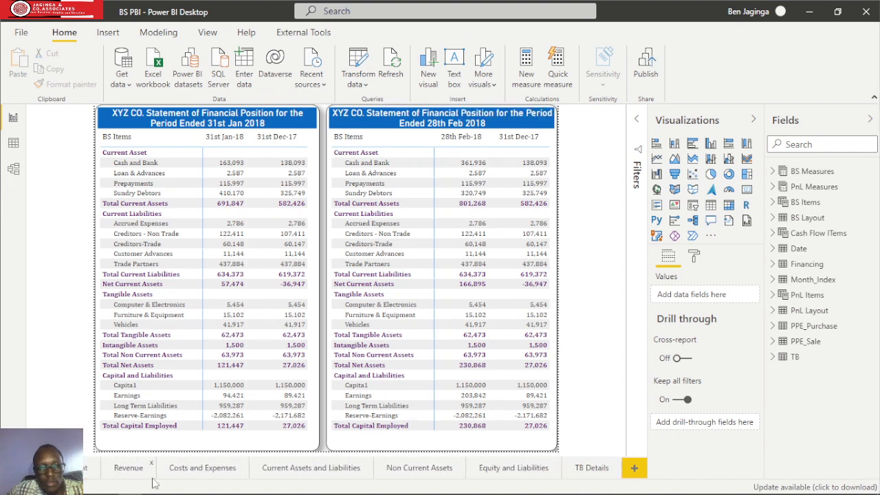
left_click(130, 470)
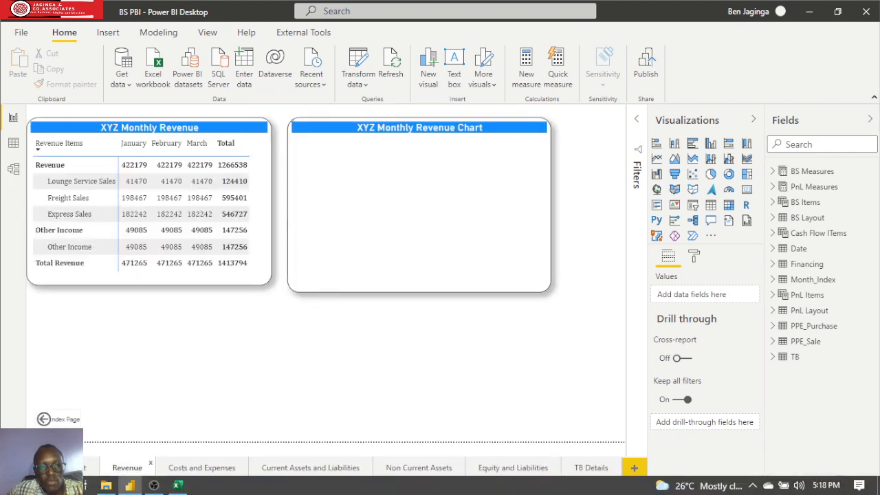
left_click(88, 474)
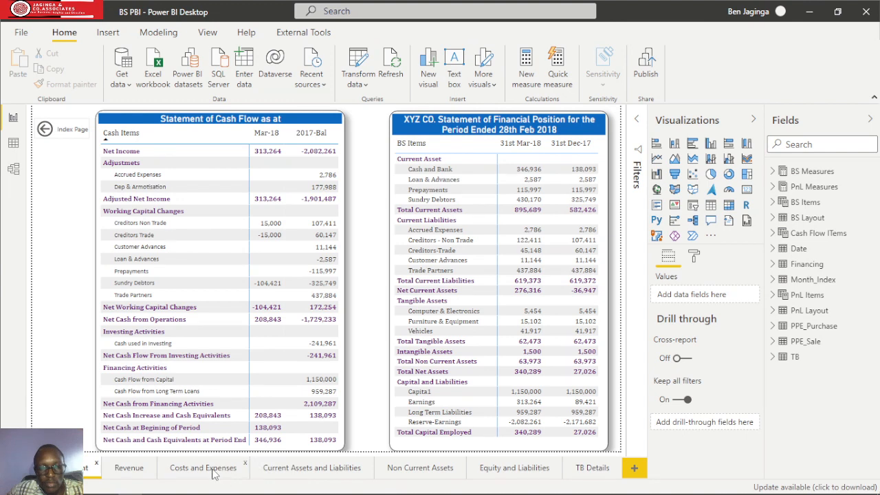
Step: Look through the Costs and Expenses, Current Assets and Liabilities, and Equity and Liabilities report pages
left_click(249, 475)
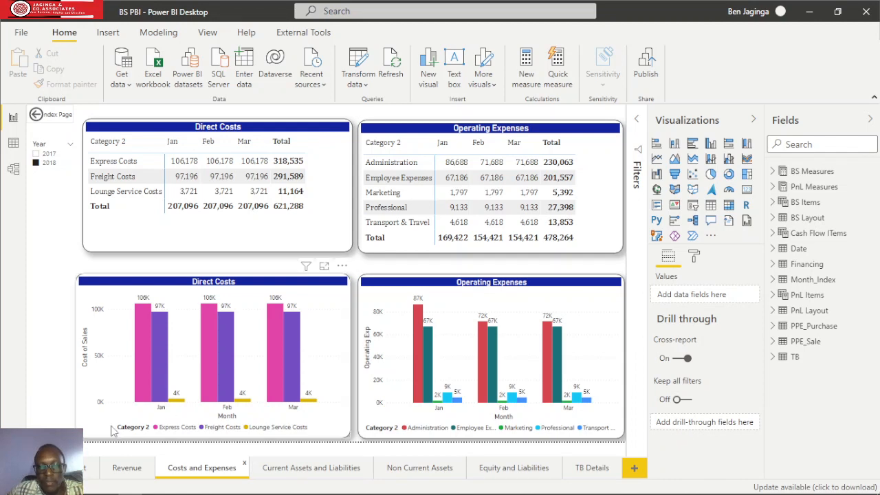
left_click(406, 473)
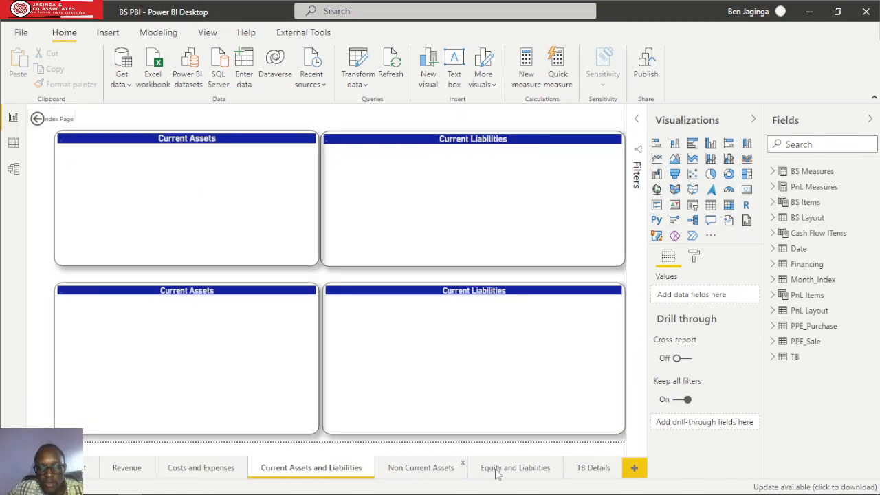
left_click(502, 472)
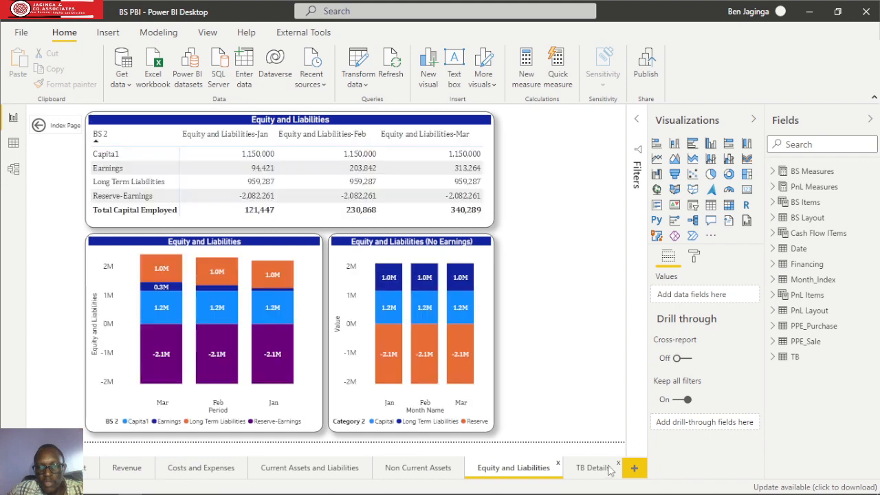